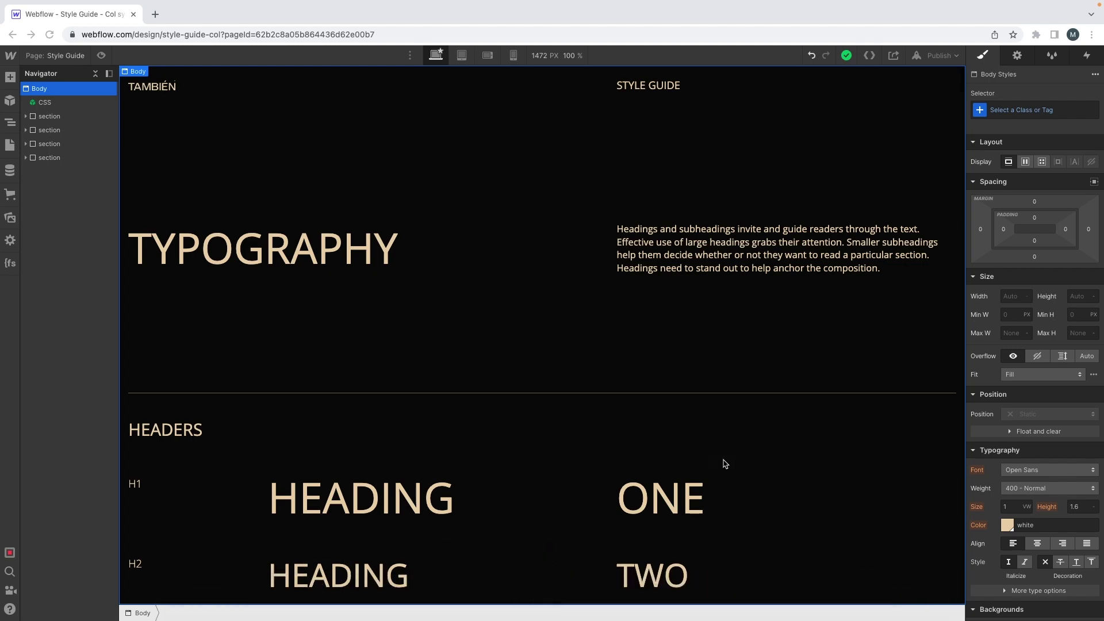
Step: Review the Typography section of the style guide, covering headings H1 to H6, paragraphs, ordered and unordered lists, and rich text
scroll(476, 232, "down", 5)
scroll(474, 232, "down", 4)
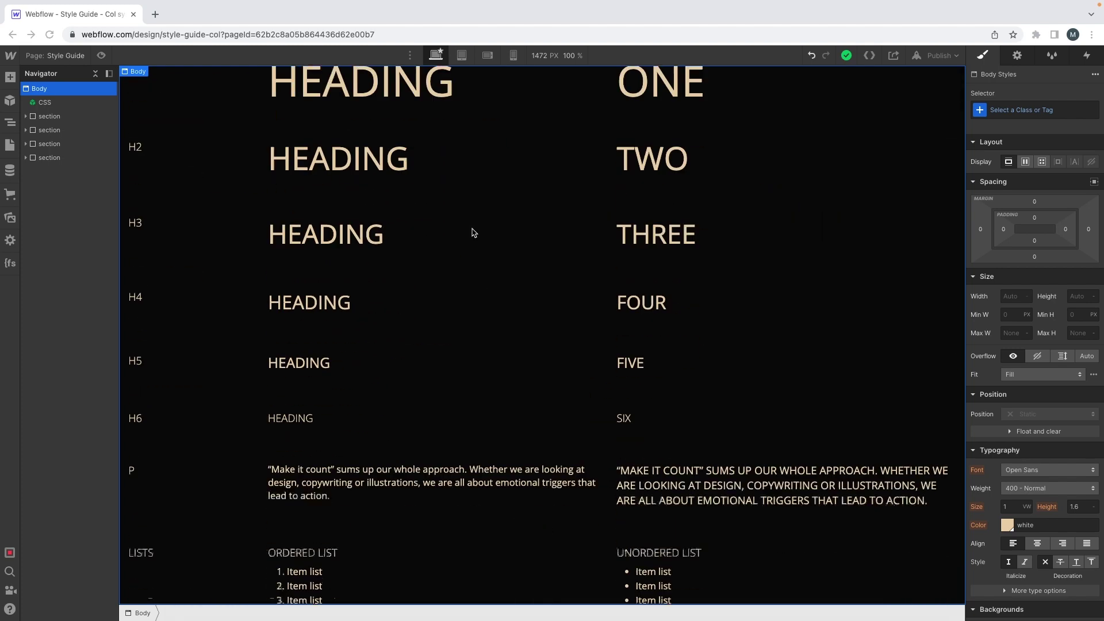
scroll(420, 236, "up", 7)
scroll(418, 239, "down", 5)
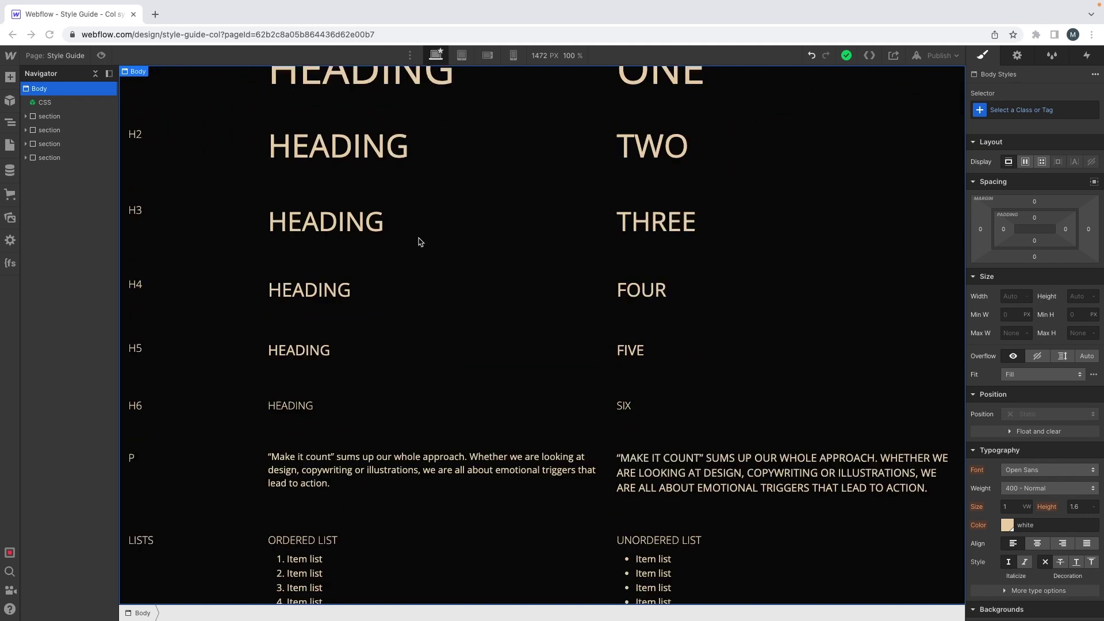
scroll(434, 249, "up", 4)
scroll(488, 379, "down", 10)
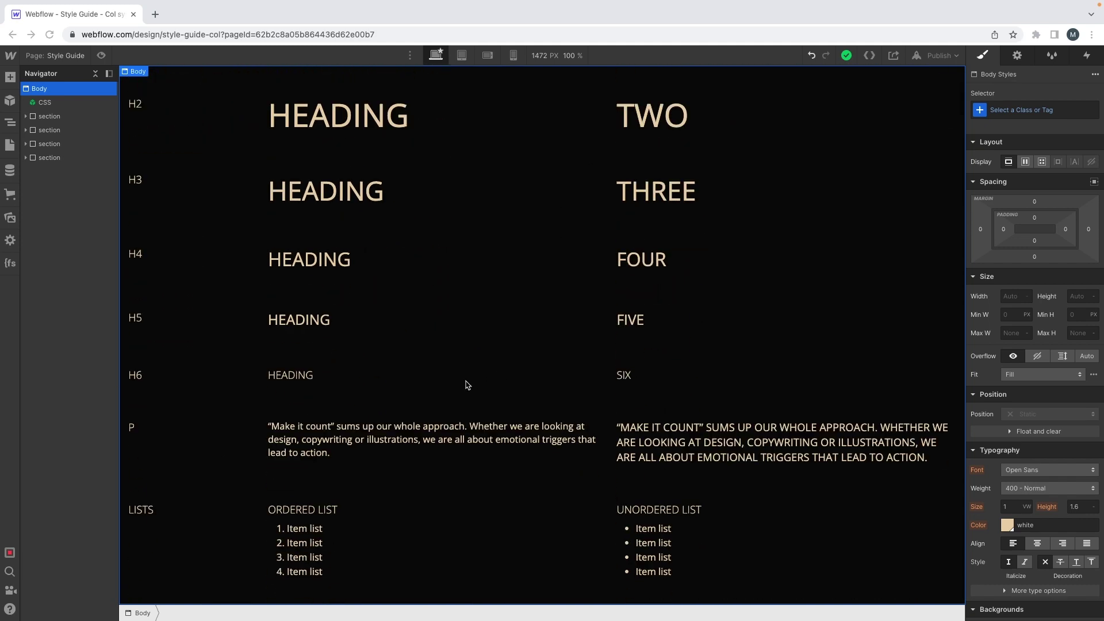
scroll(466, 384, "up", 3)
scroll(466, 384, "down", 12)
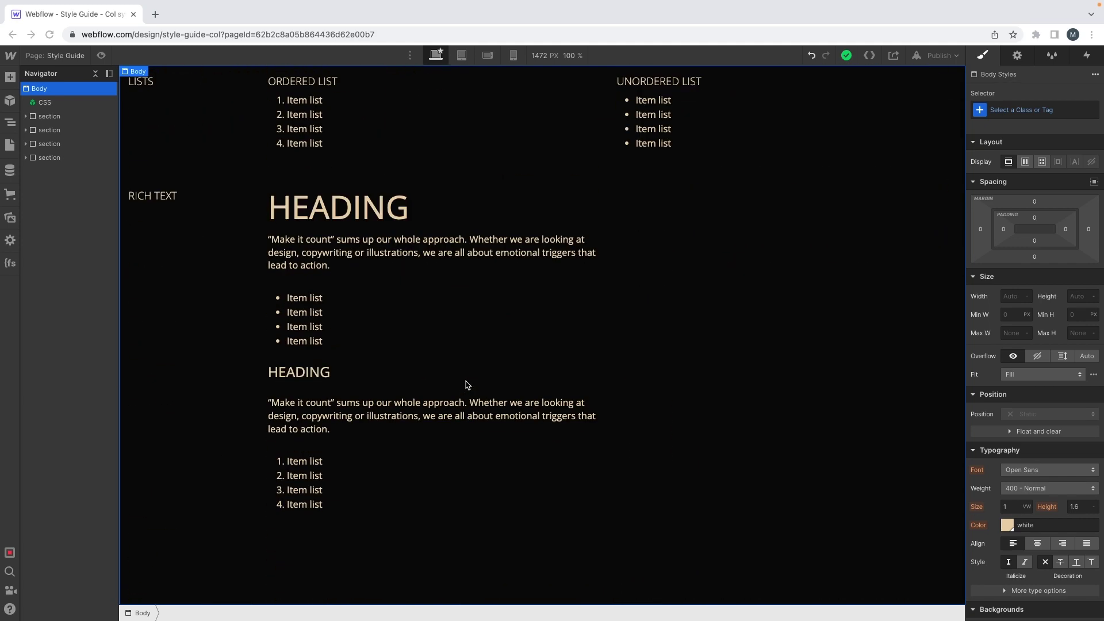
Step: Review the Elements section of the style guide, covering the CTA buttons, text link and form
scroll(465, 384, "down", 15)
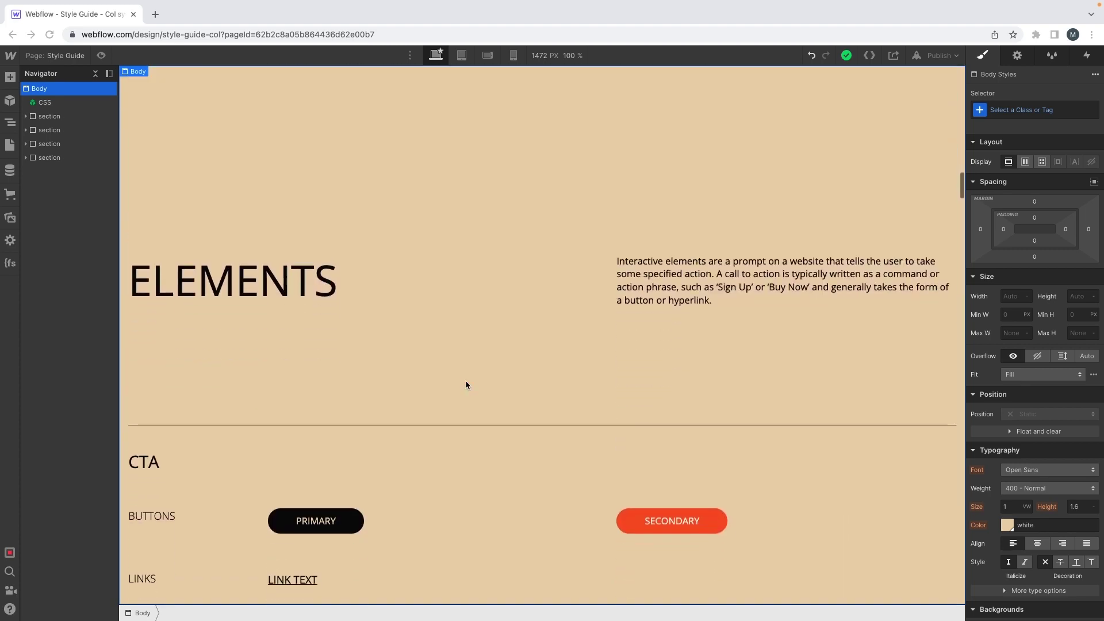
scroll(345, 345, "down", 6)
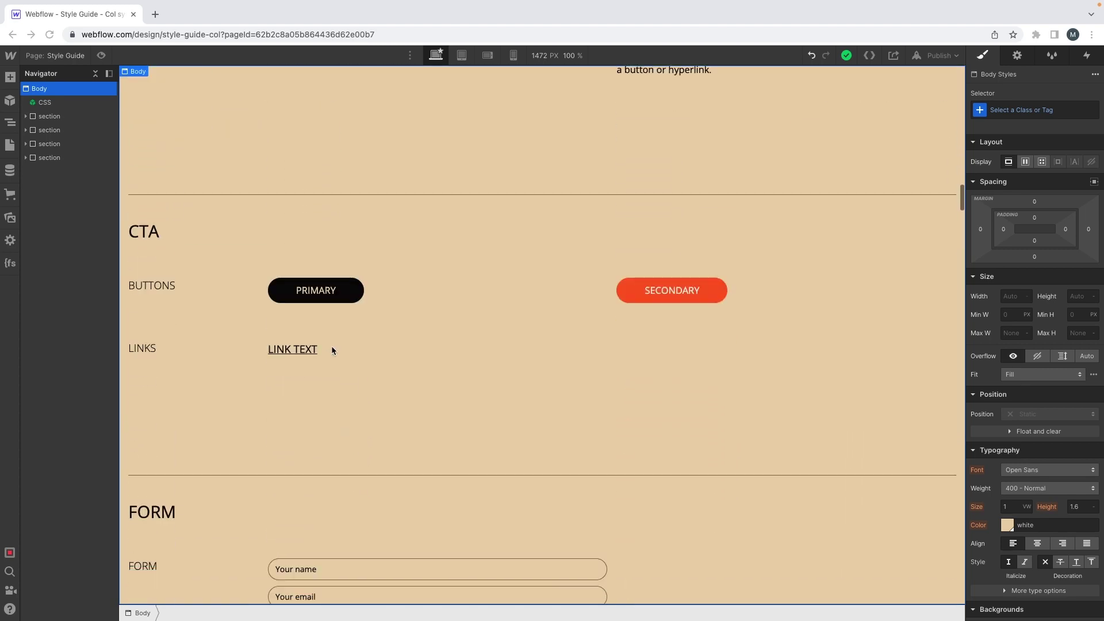
scroll(335, 400, "down", 8)
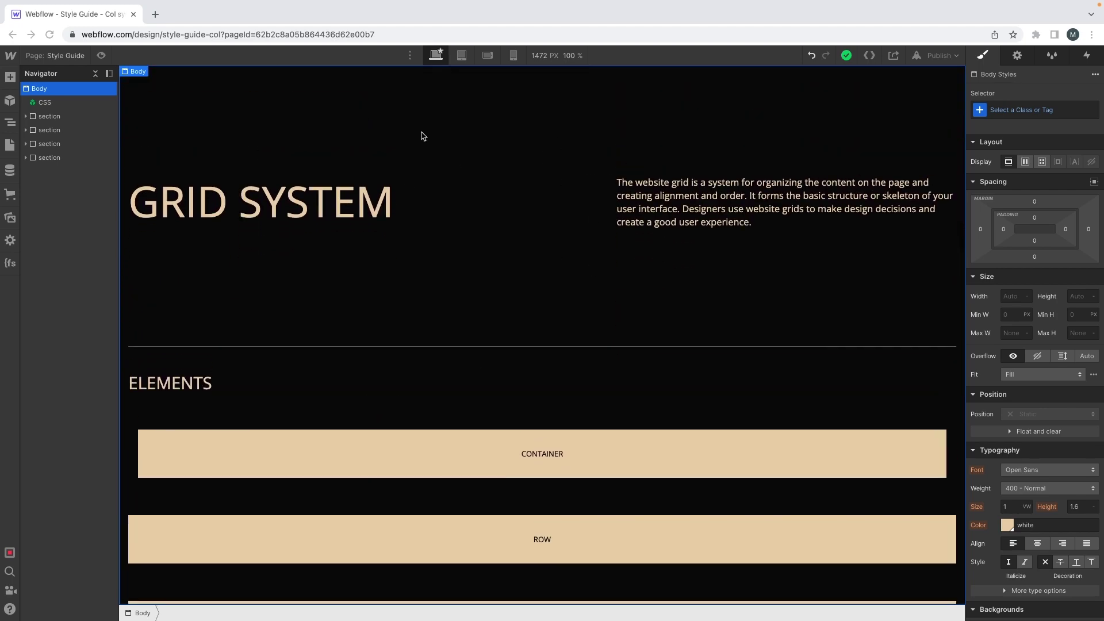
Step: Review the Grid System section, covering container, row and col, the justify examples, spacing, overflow and display utilities
scroll(443, 168, "down", 5)
scroll(443, 167, "up", 3)
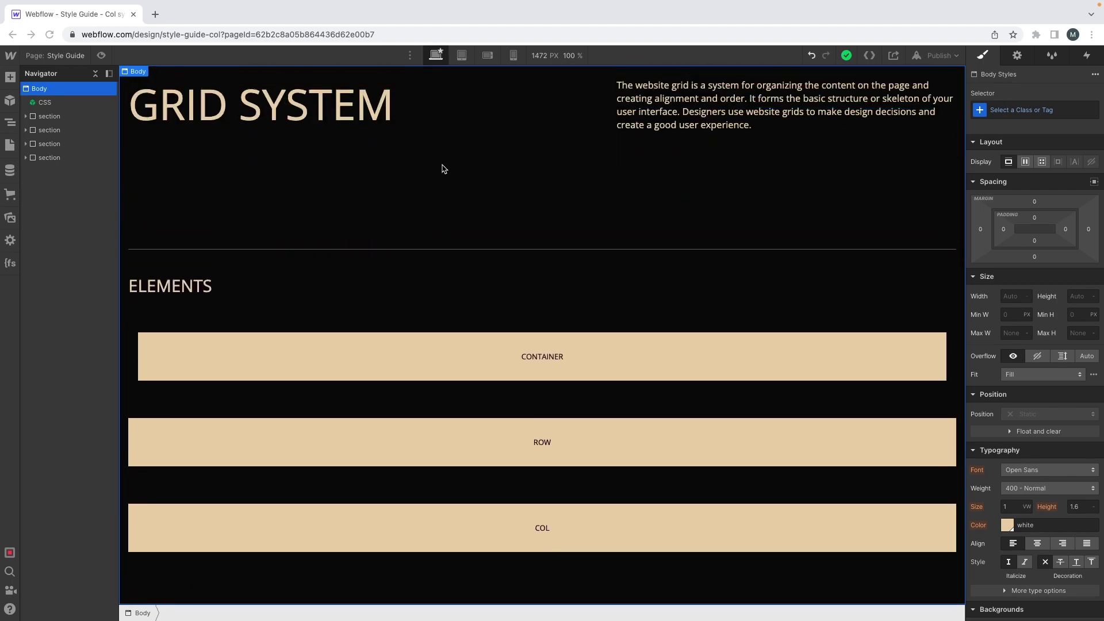
scroll(442, 168, "down", 8)
scroll(443, 168, "down", 20)
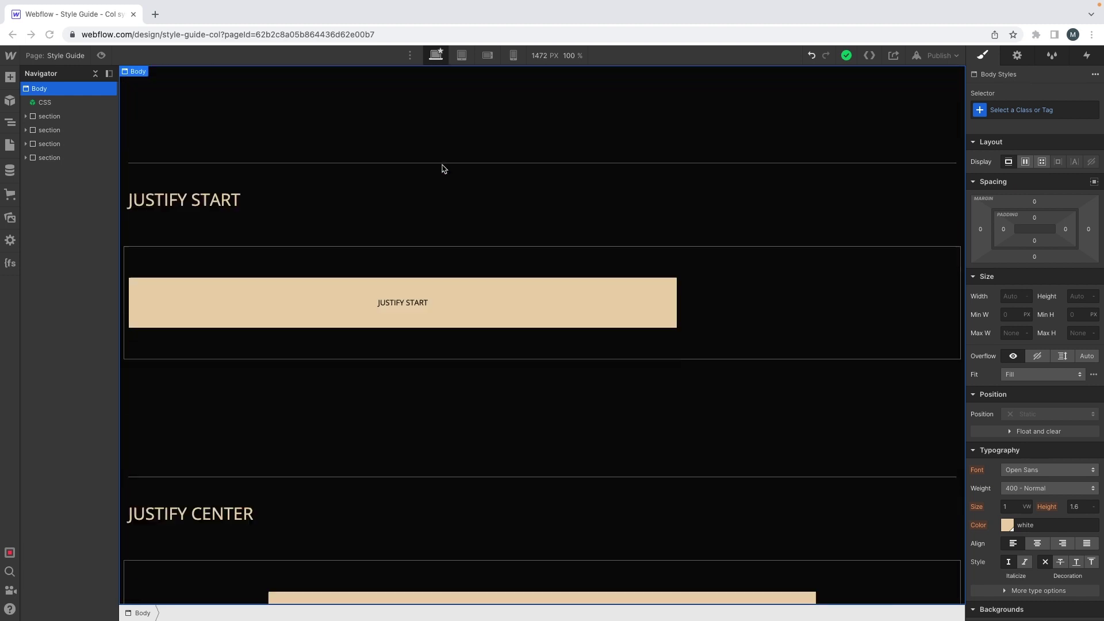
scroll(443, 167, "down", 18)
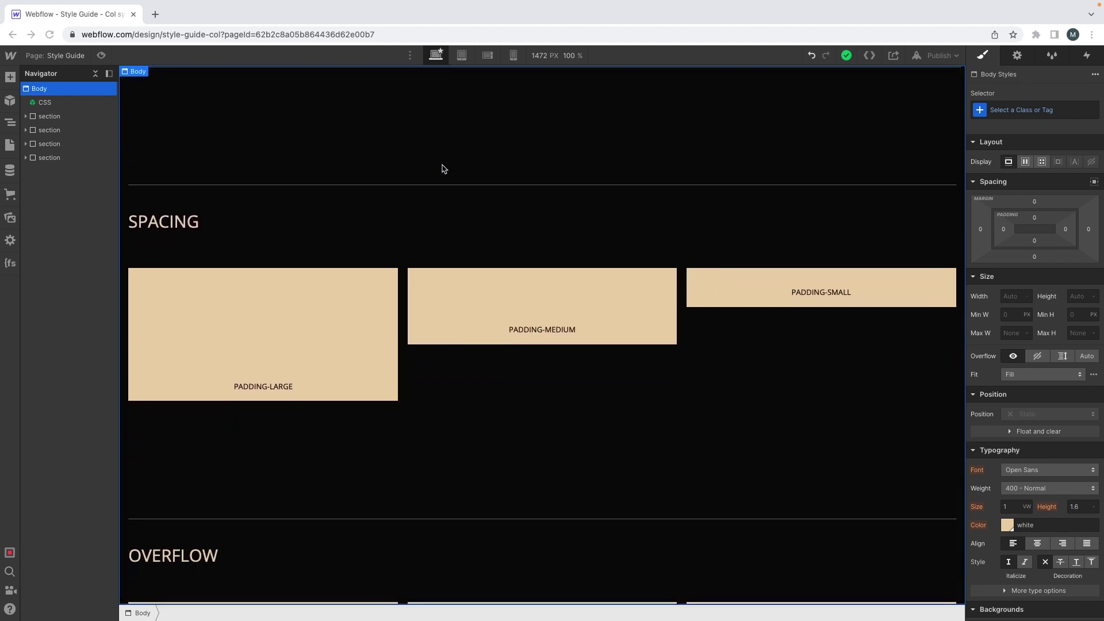
scroll(441, 168, "down", 2)
scroll(296, 148, "down", 5)
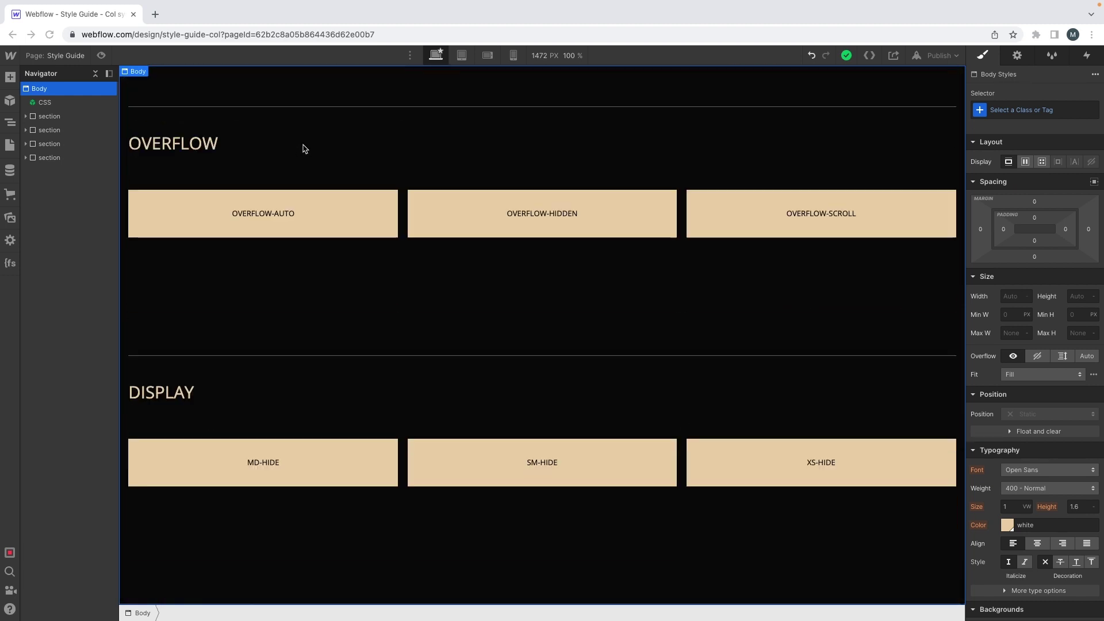
scroll(303, 148, "up", 6)
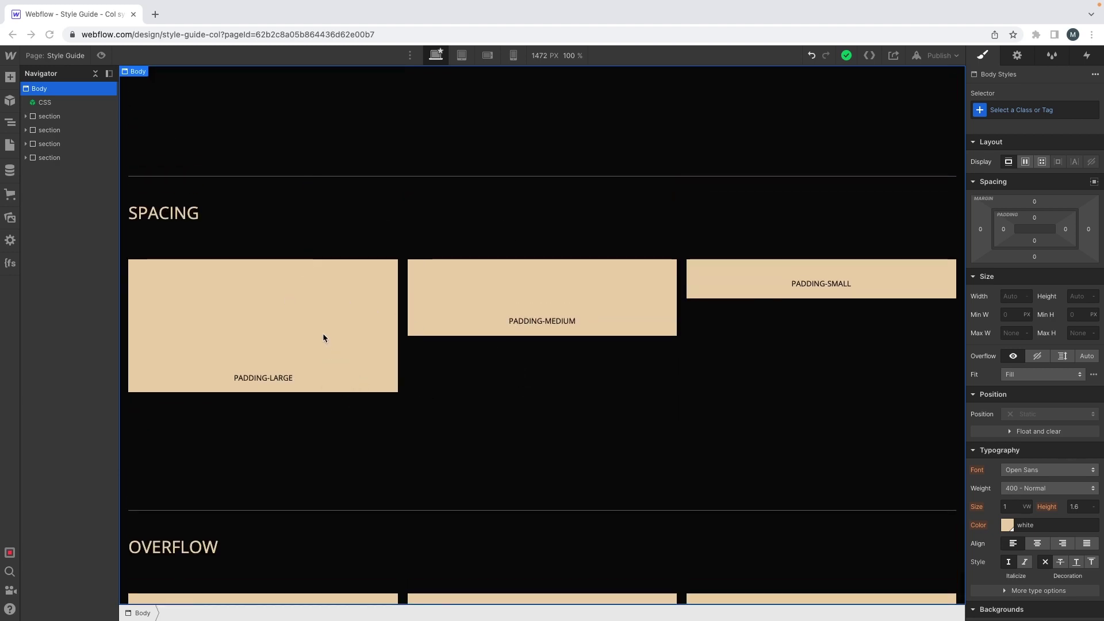
Step: Inspect the classes and styles of the padding-large, padding-medium, padding-small, overflow-auto and md-hide placeholders
left_click(312, 326)
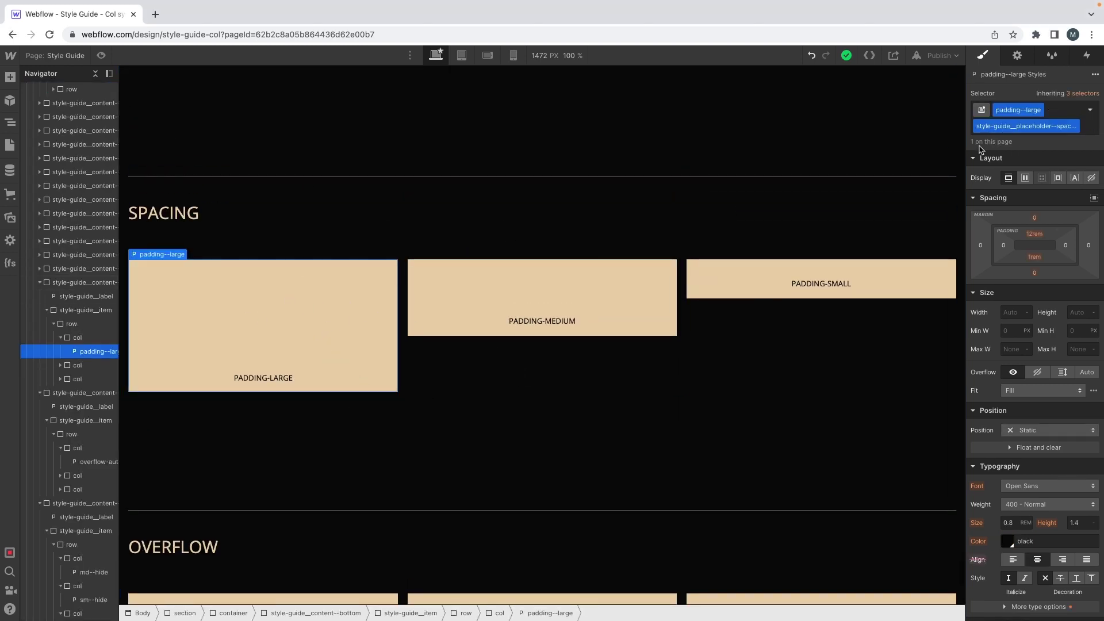
left_click(628, 328)
left_click(787, 282)
scroll(484, 281, "down", 5)
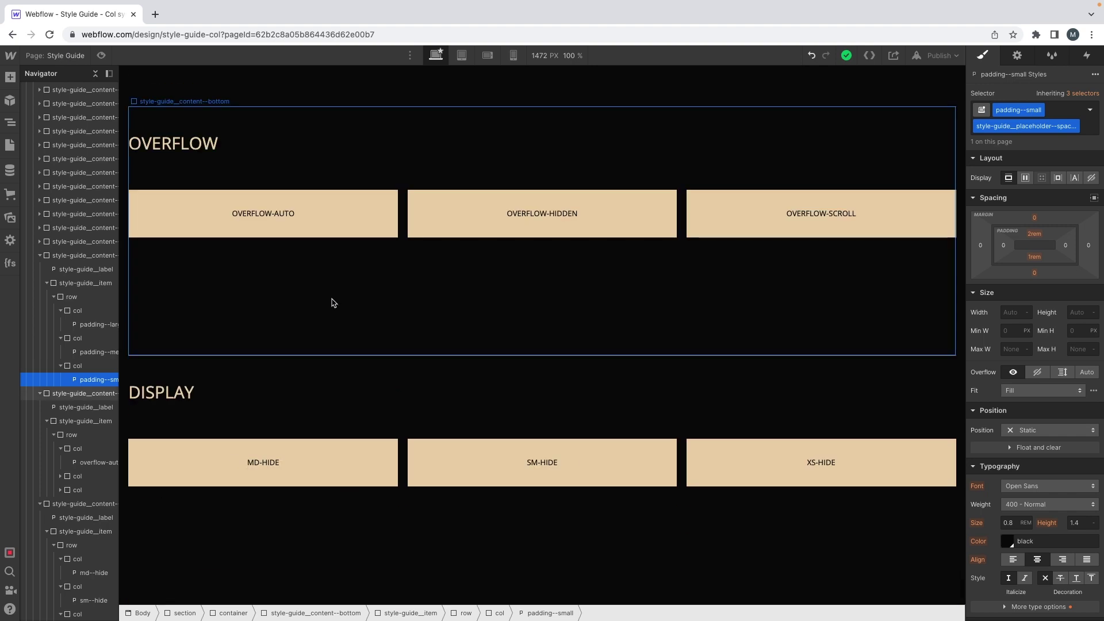
left_click(396, 243)
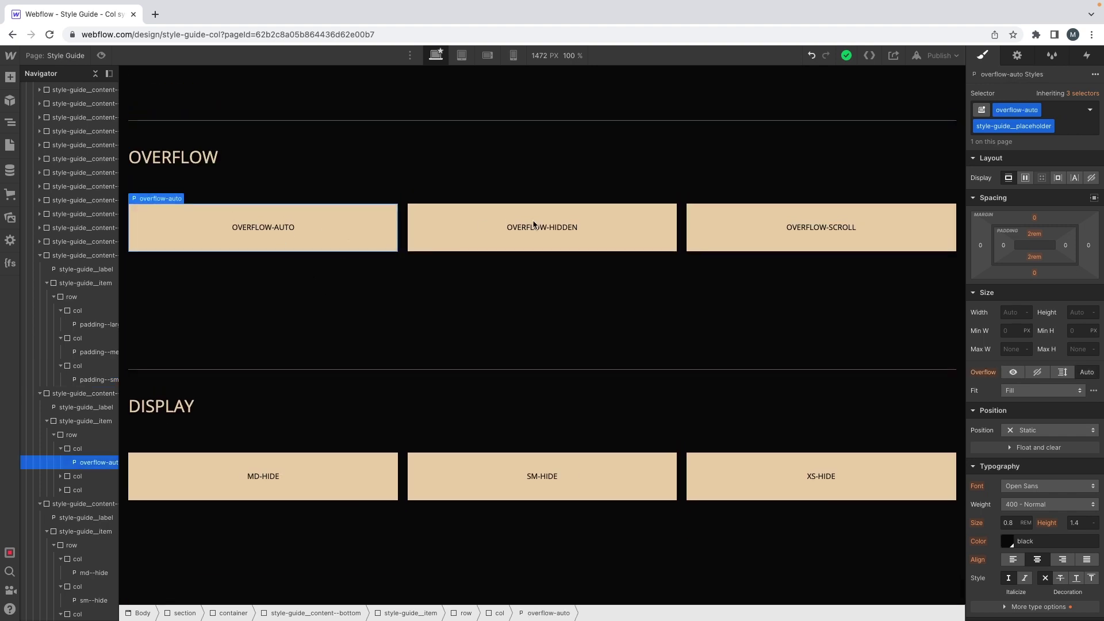
scroll(546, 259, "down", 1)
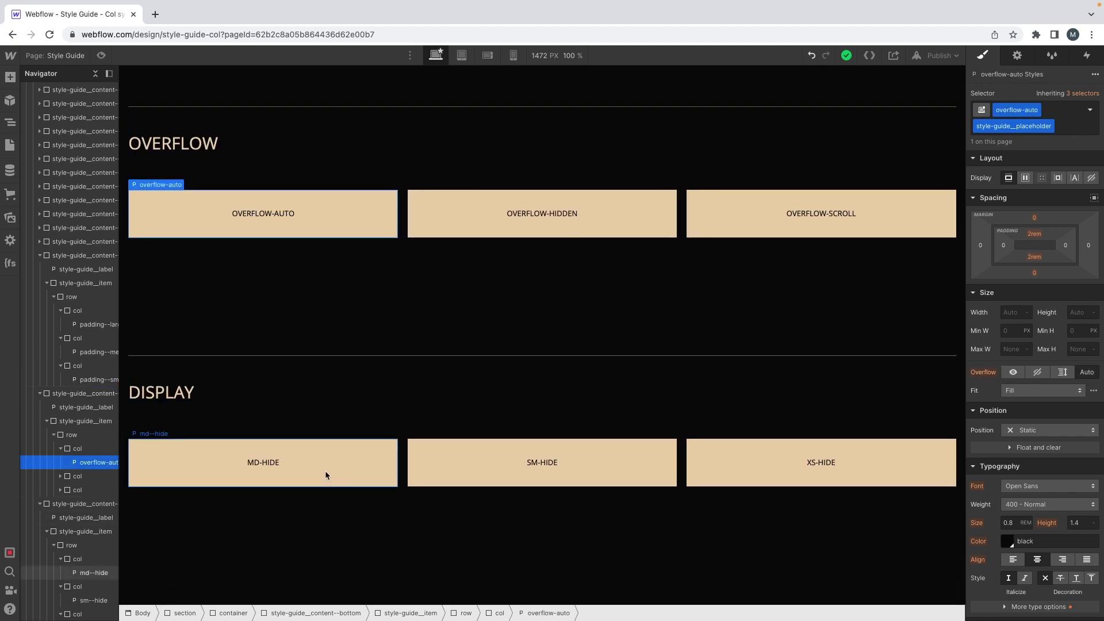
left_click(333, 461)
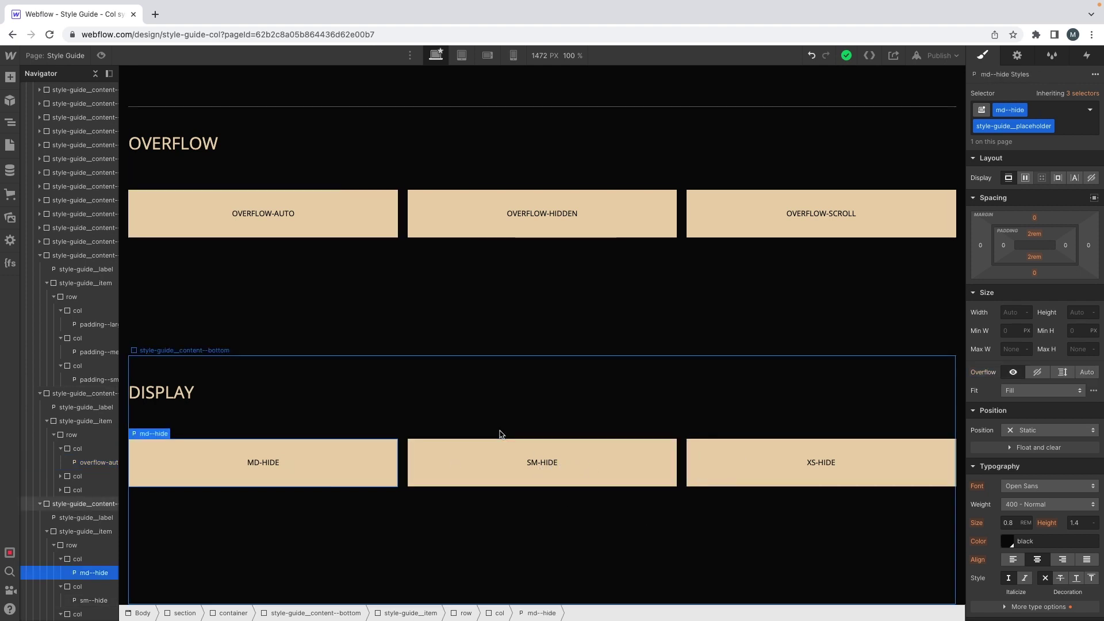
Step: Collapse the spacing, overflow and display content blocks and their parent section in the element tree
left_click(39, 256)
left_click(44, 269)
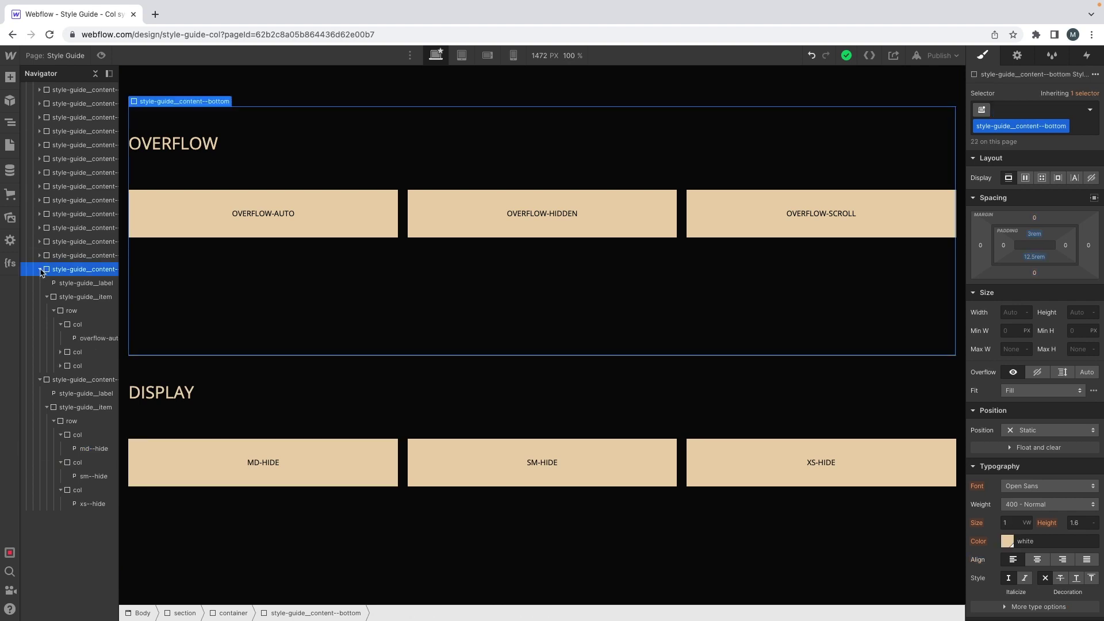
left_click(39, 269)
left_click(39, 283)
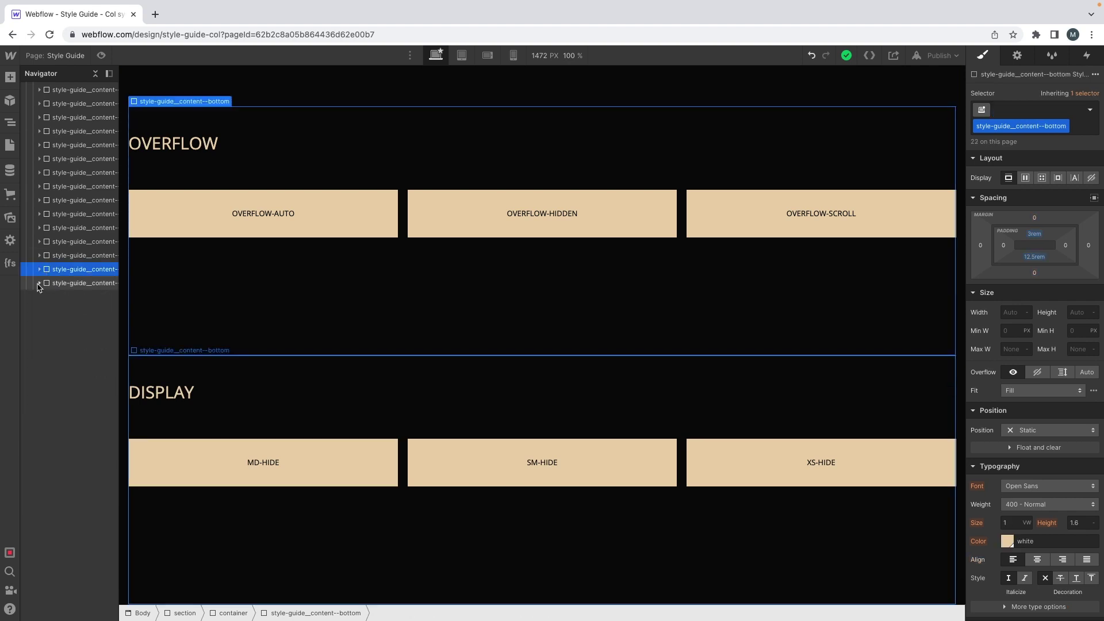
scroll(38, 286, "up", 5)
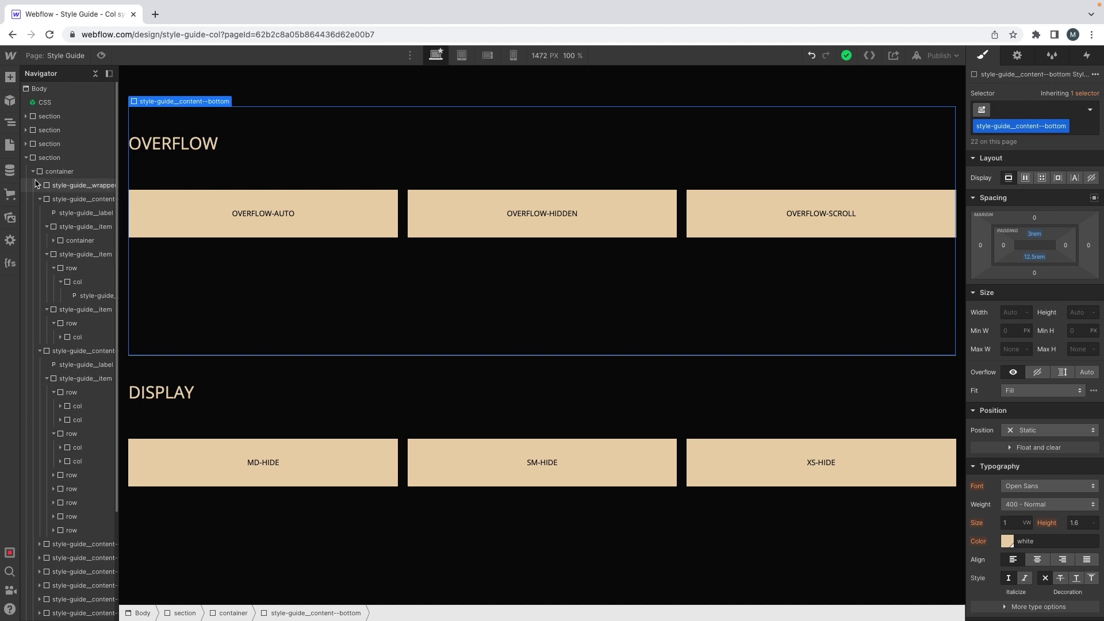
left_click(26, 158)
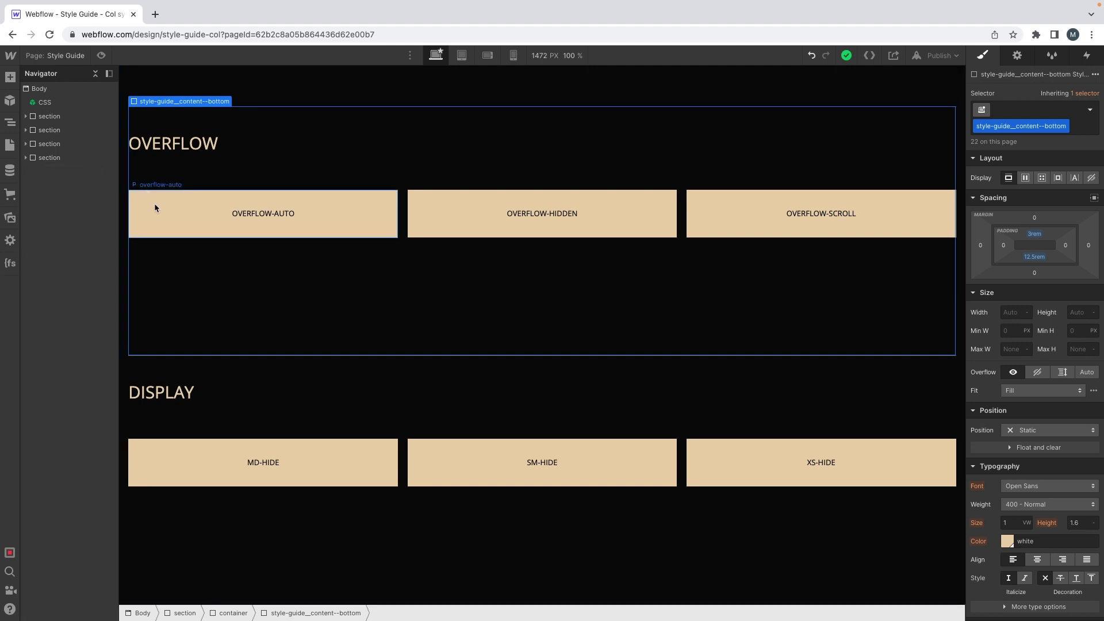
Step: Open the CSS symbol's embed for editing and show its custom code
double_click(50, 108)
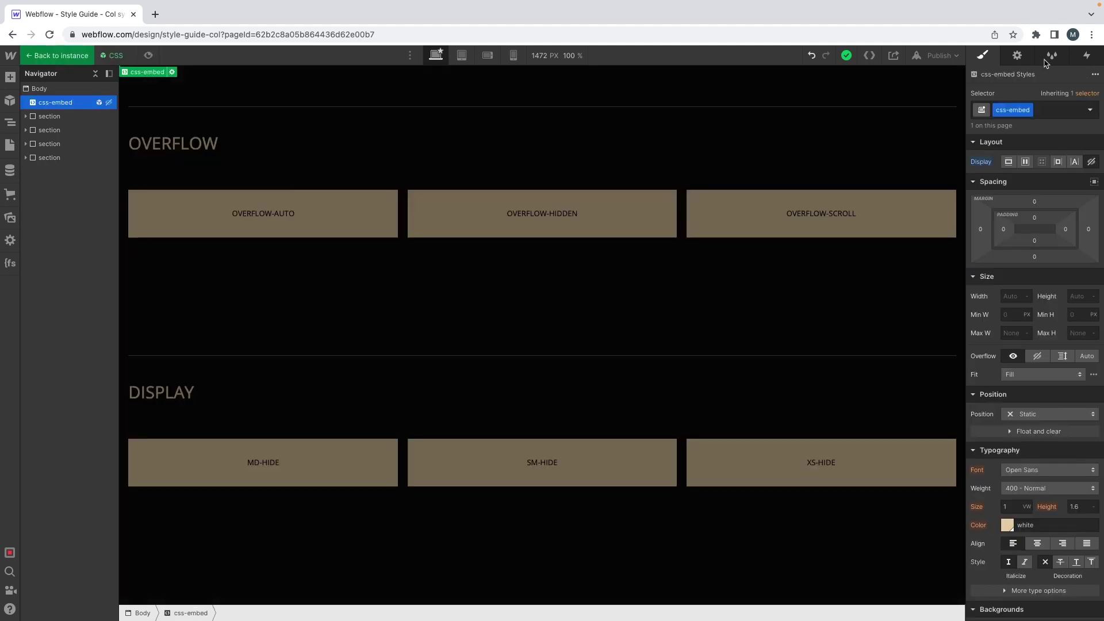
left_click(1016, 56)
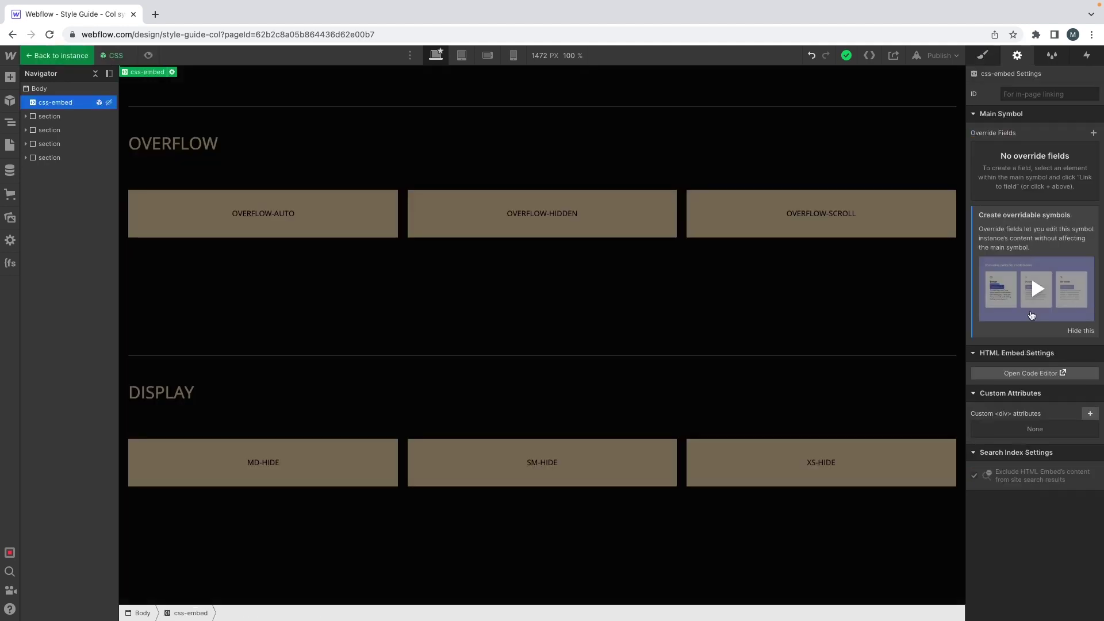
left_click(1032, 373)
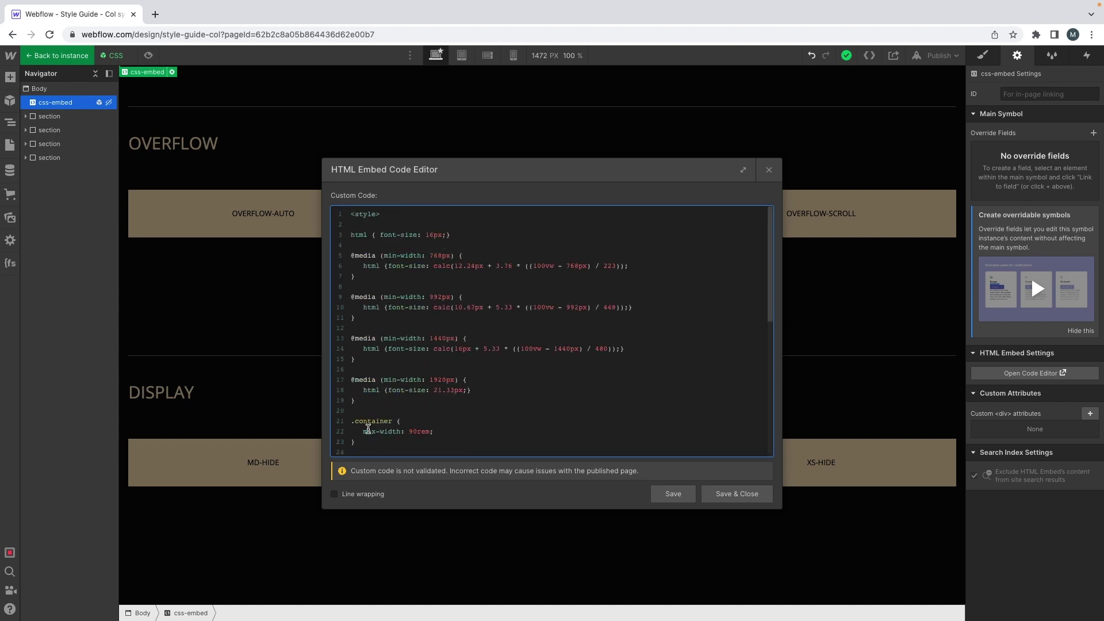
Step: Examine the embed's responsive html font-size media queries and the .container max-width rule
left_click_drag(365, 442, 339, 245)
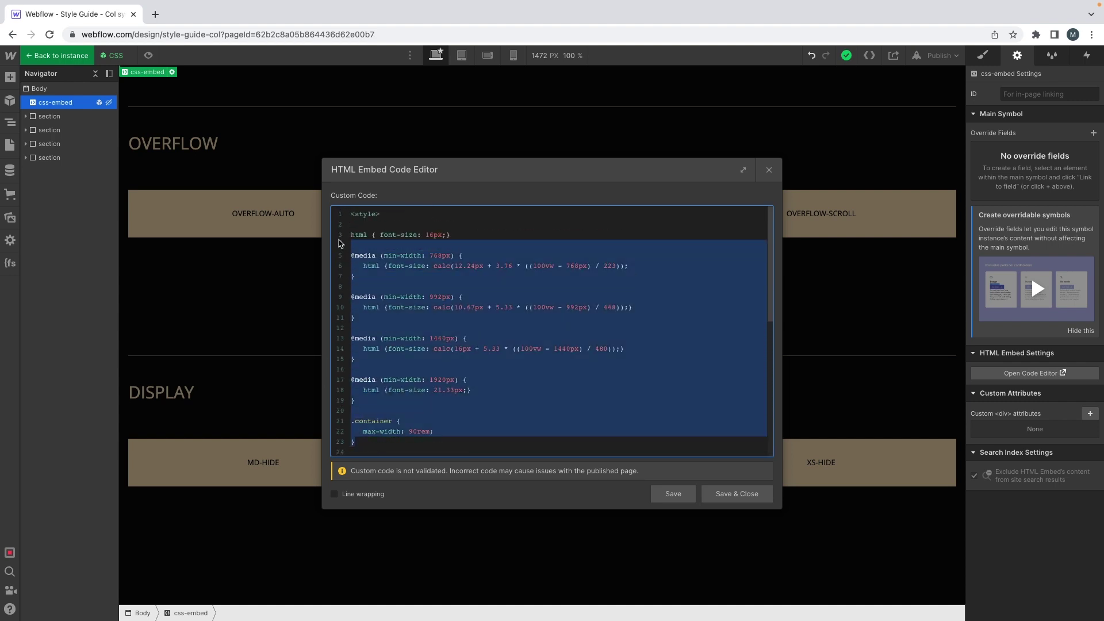
left_click(446, 237)
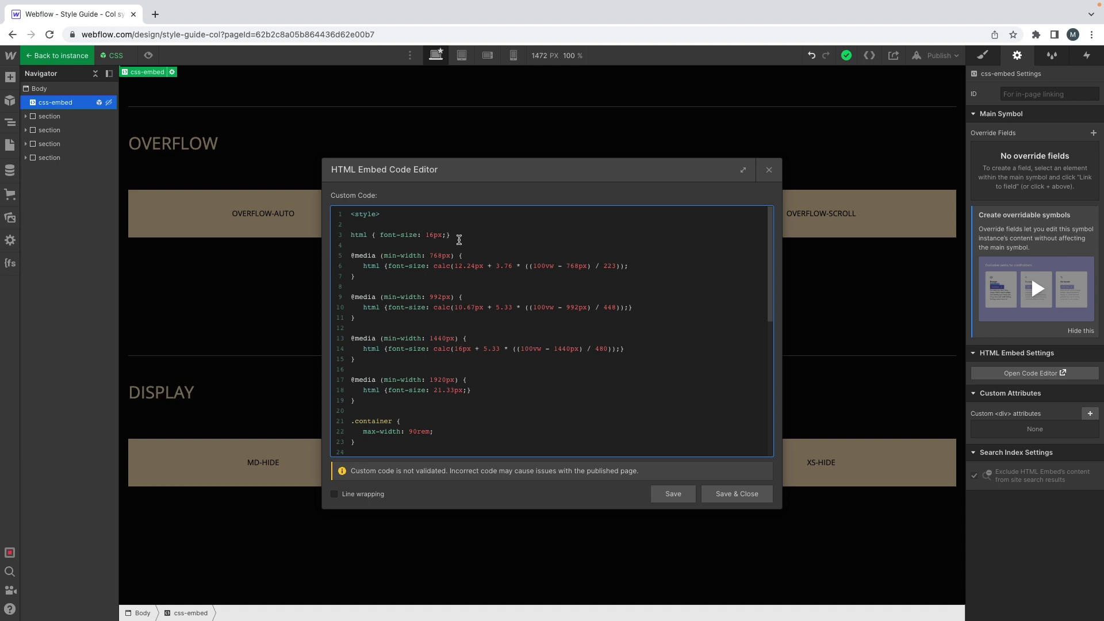
scroll(518, 310, "down", 1)
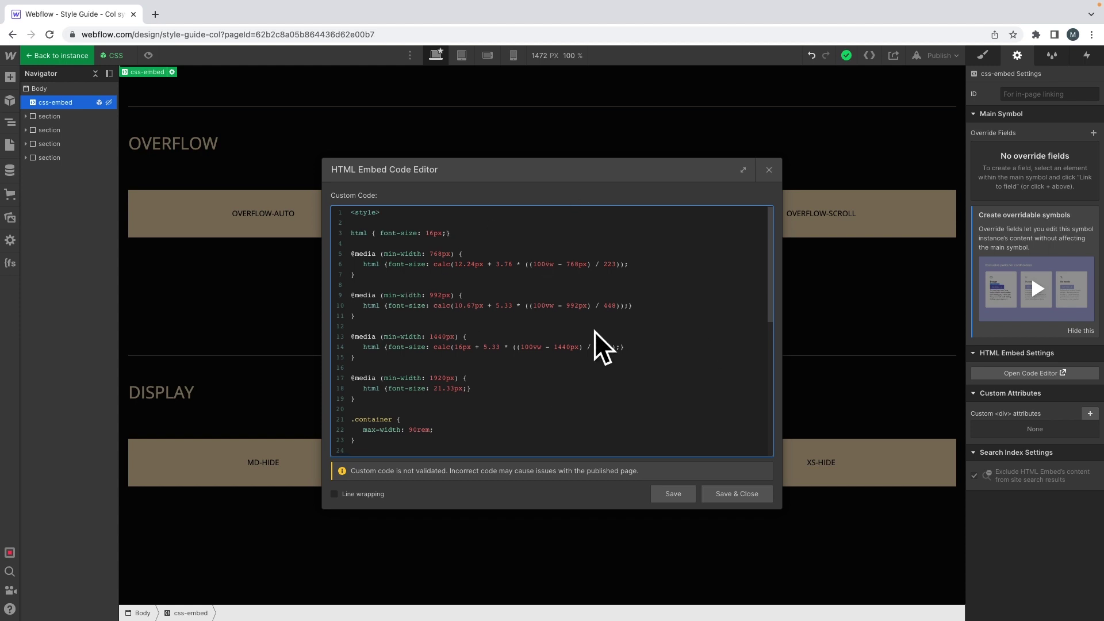
scroll(565, 342, "down", 1)
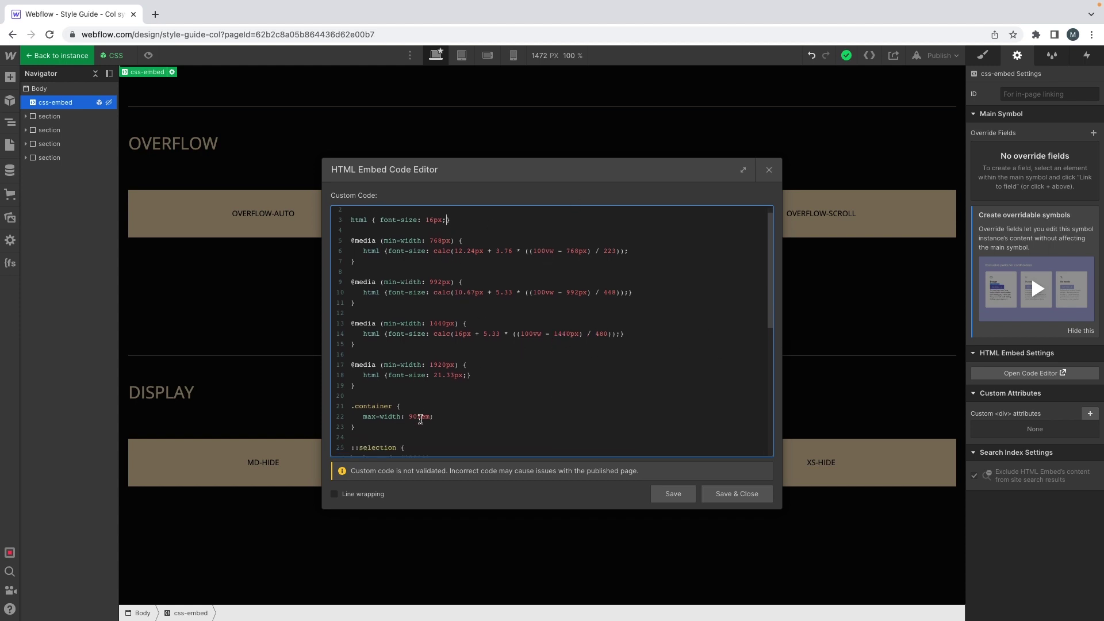
scroll(420, 419, "up", 1)
scroll(420, 419, "down", 4)
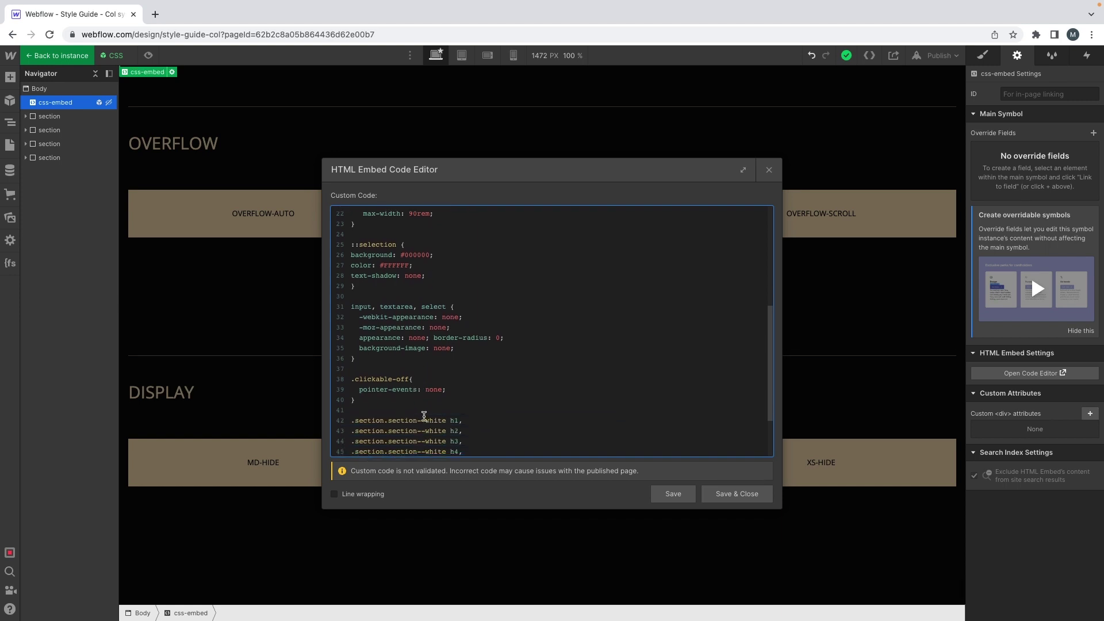
Step: Examine the embed's remaining rules down to the .section--white text color rule, then save and close the code editor
scroll(452, 294, "down", 1)
scroll(454, 288, "up", 1)
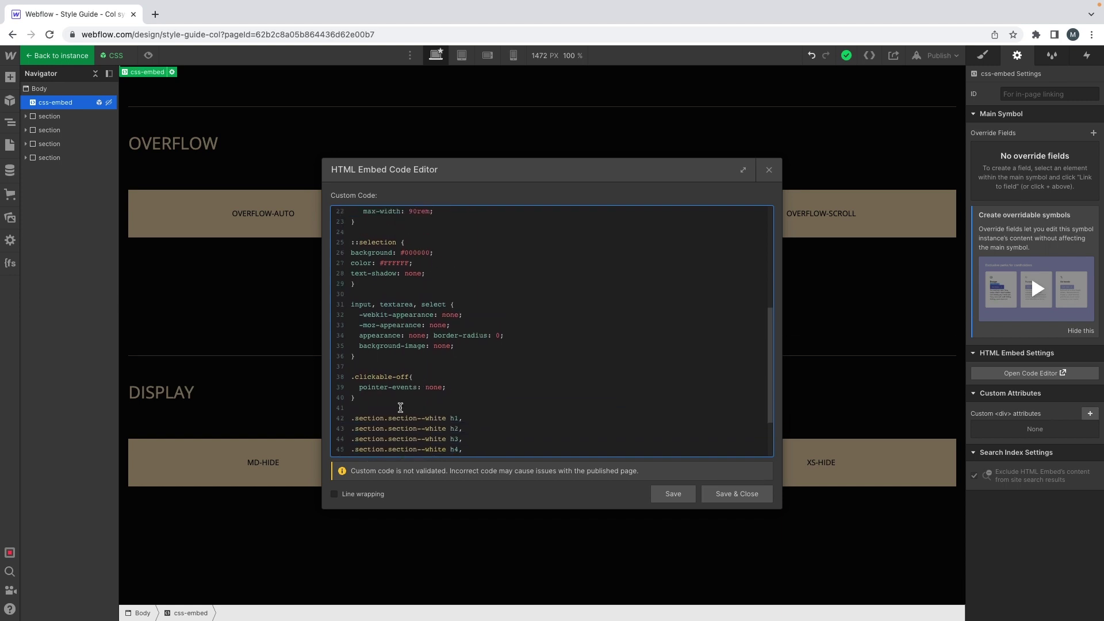
scroll(402, 405, "down", 2)
left_click_drag(355, 428, 345, 345)
left_click(479, 347)
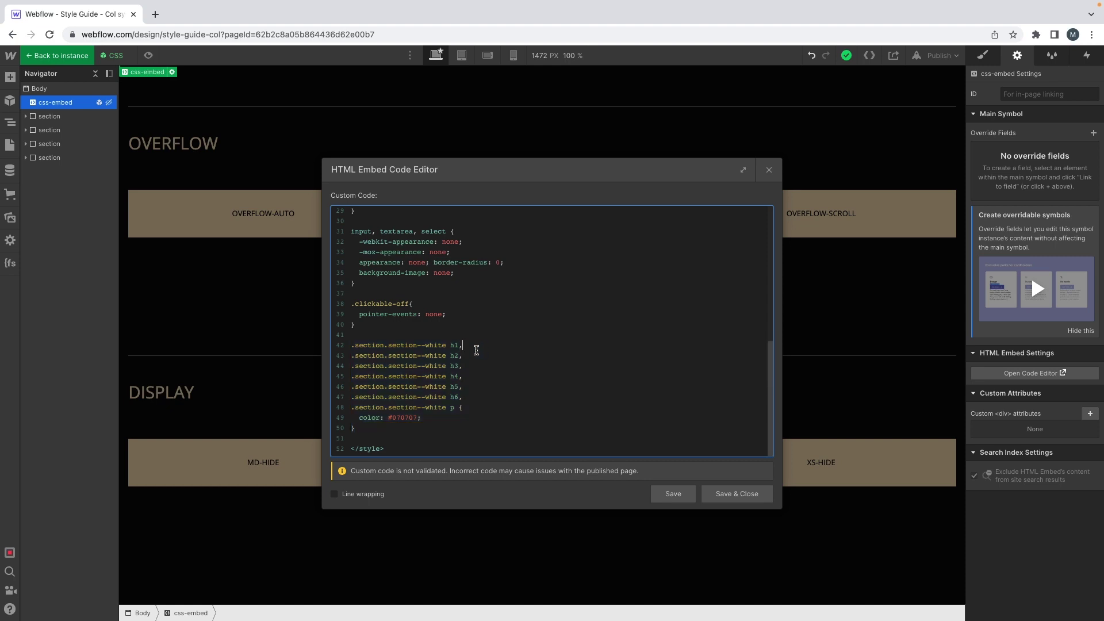
left_click_drag(457, 347, 460, 347)
left_click(451, 415)
left_click(711, 500)
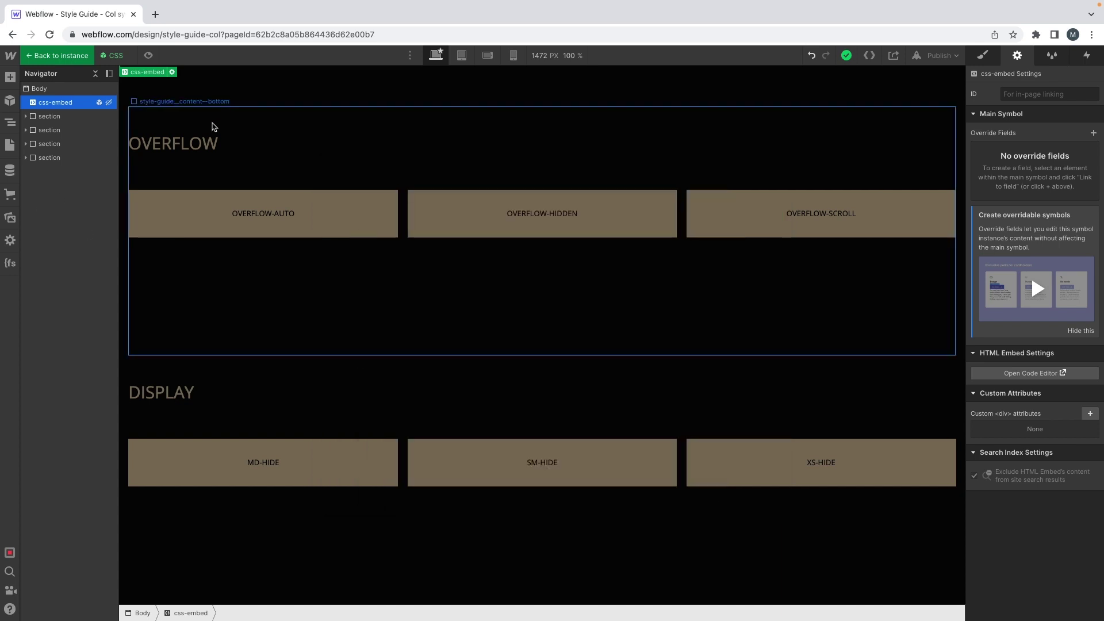
Step: Leave the CSS symbol, select the Colors section and show its style classes
scroll(197, 153, "up", 10)
left_click(68, 131)
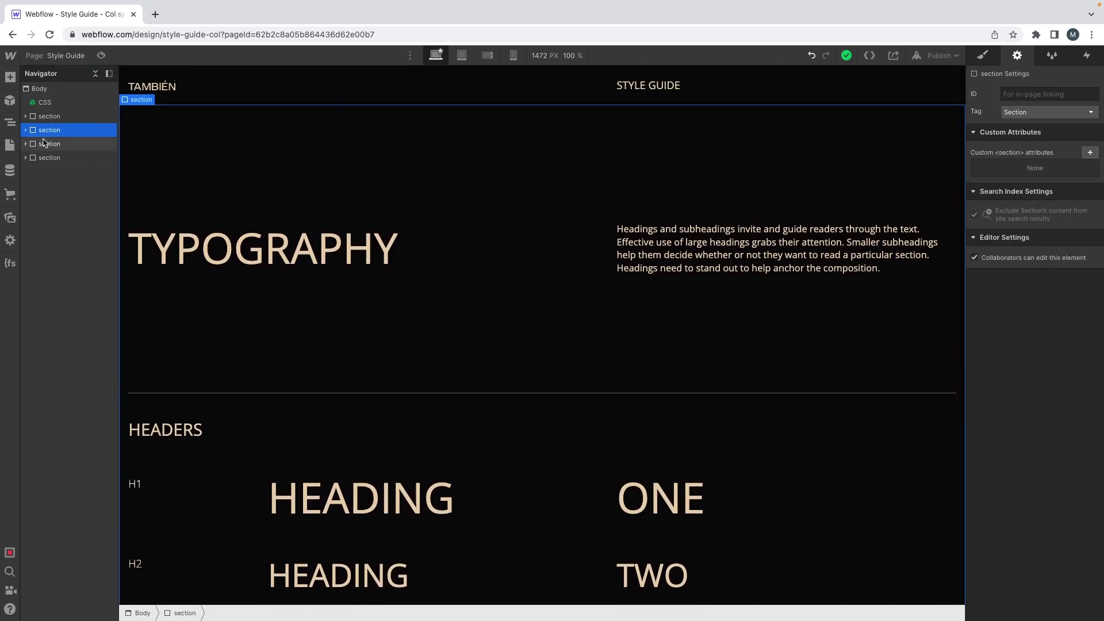
left_click(45, 143)
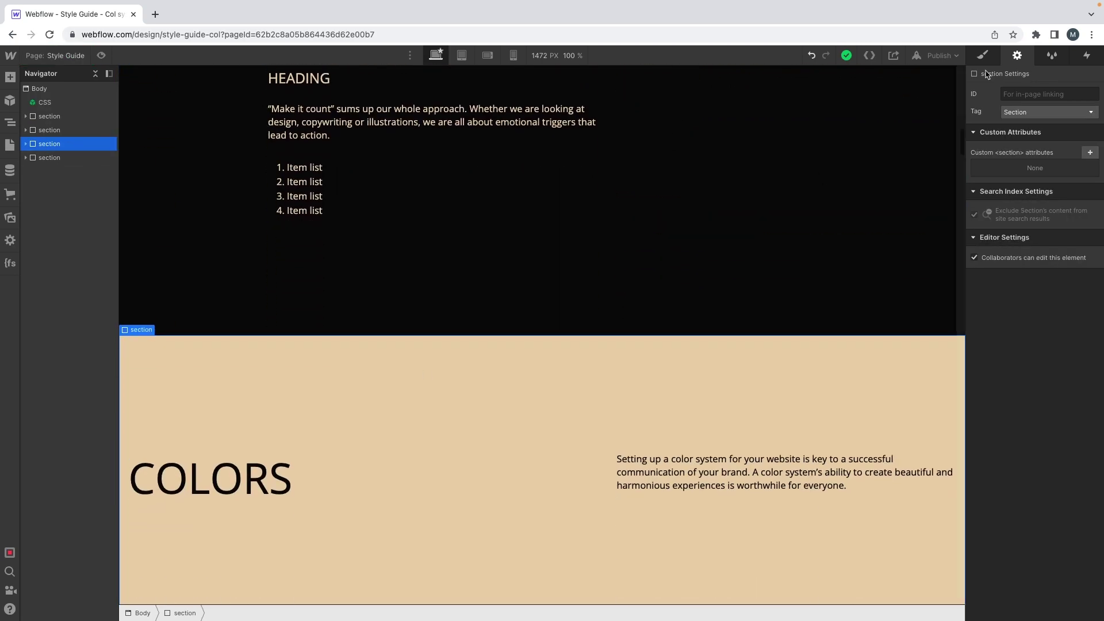
left_click(982, 55)
scroll(845, 180, "down", 2)
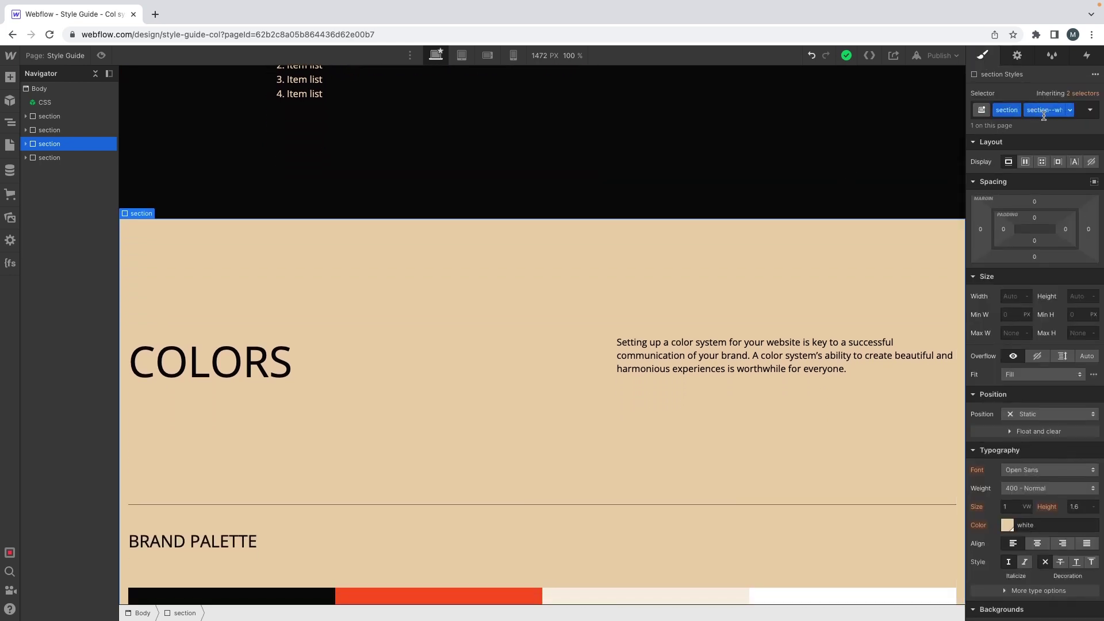
Step: Examine the section--white background color and the Colors heading's styles, then collapse the section tree and return to the Typography section
scroll(1012, 345, "down", 5)
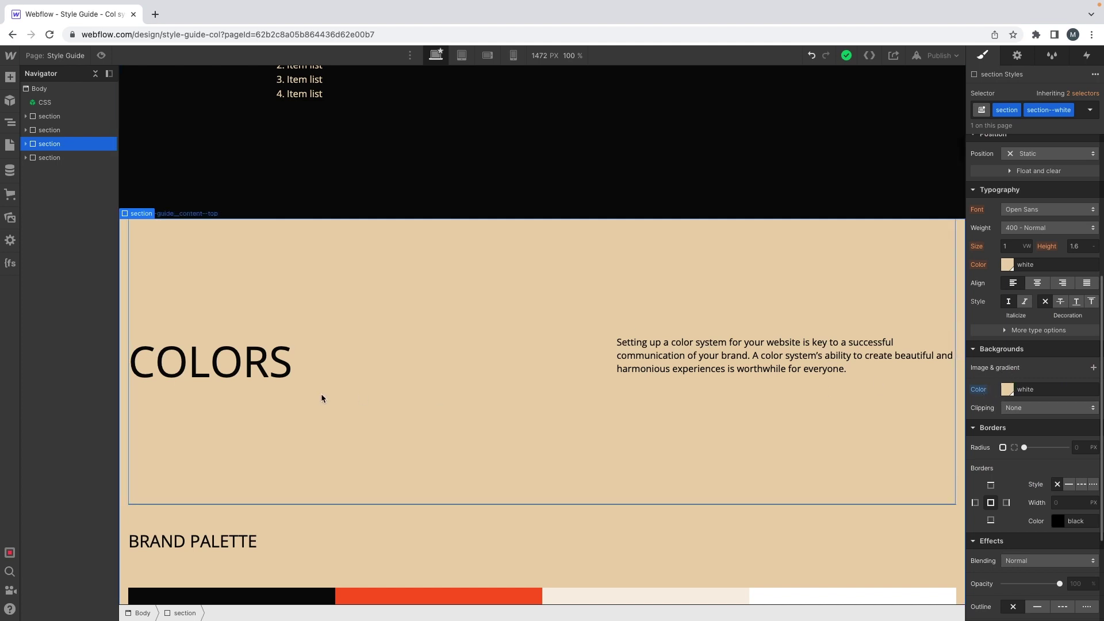
left_click(287, 374)
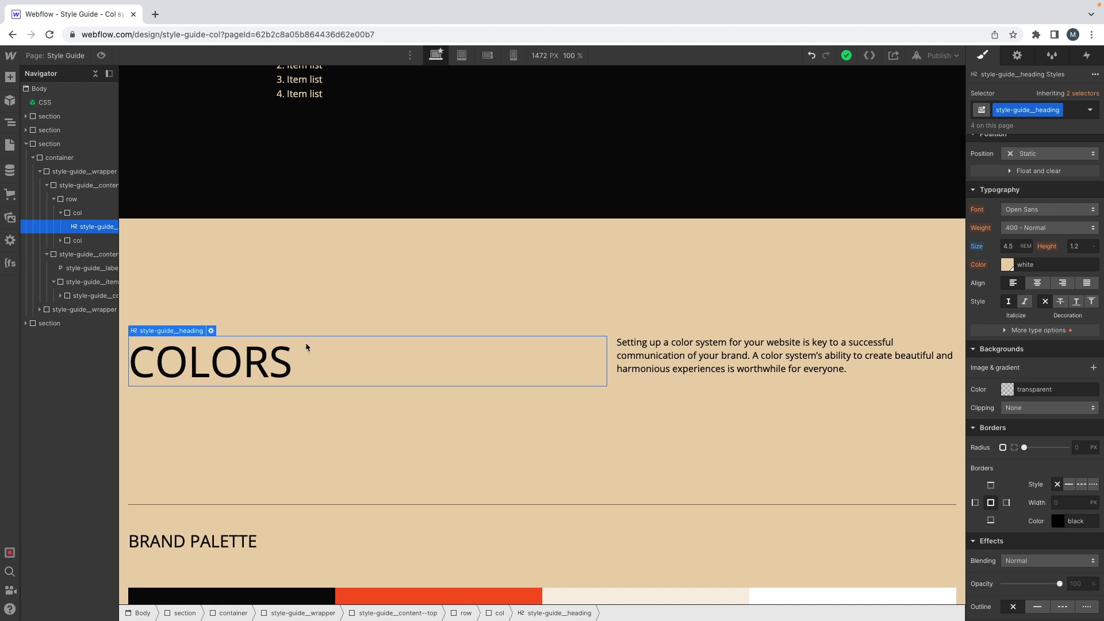
left_click(33, 157)
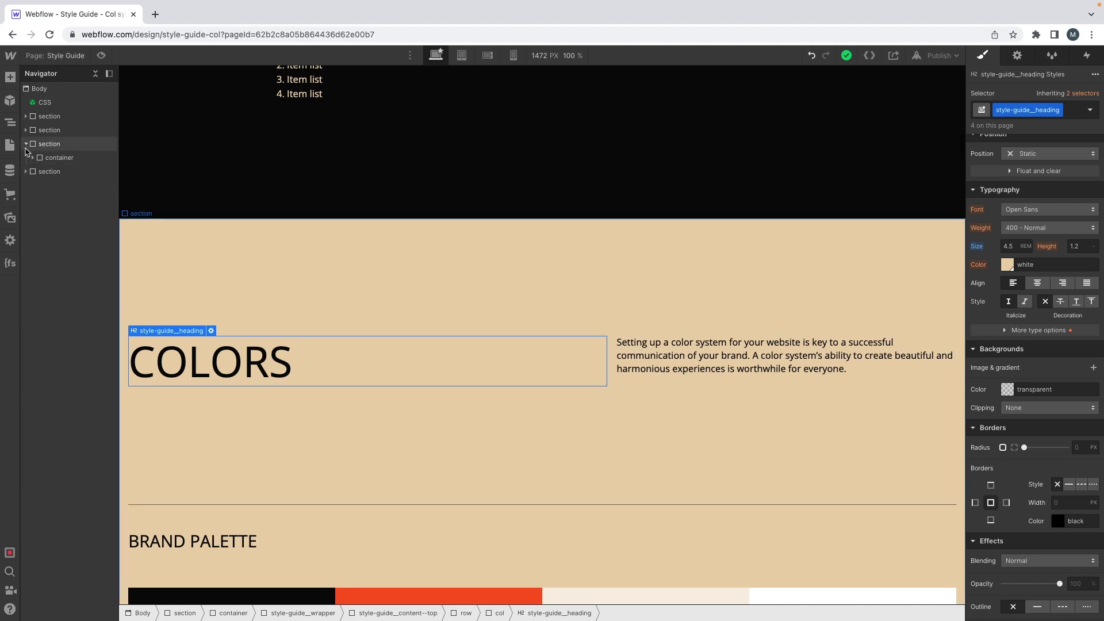
left_click(26, 144)
scroll(485, 394, "up", 4)
scroll(484, 394, "up", 10)
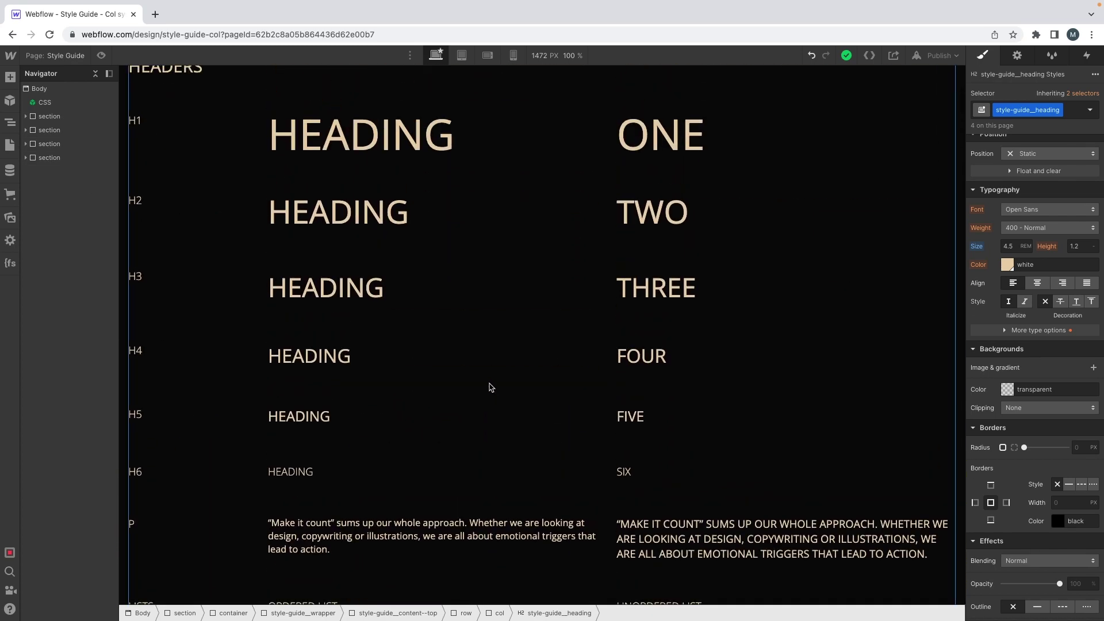
scroll(493, 388, "up", 6)
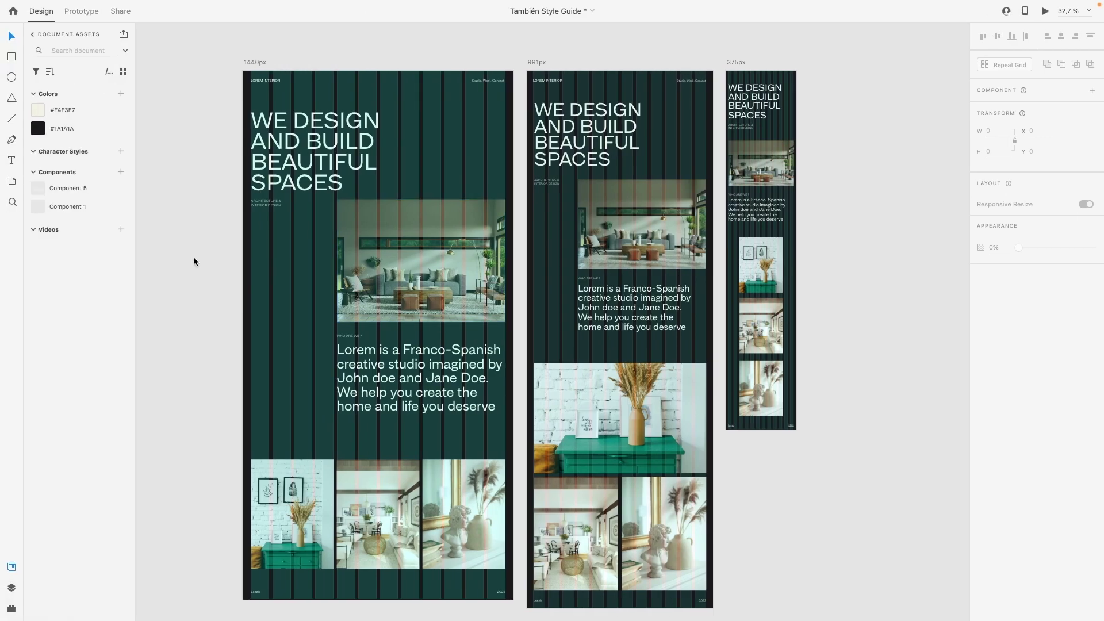
Step: Switch to the También Style Guide design in Adobe XD and duplicate the 1440px artboard beside the original
scroll(245, 262, "down", 3)
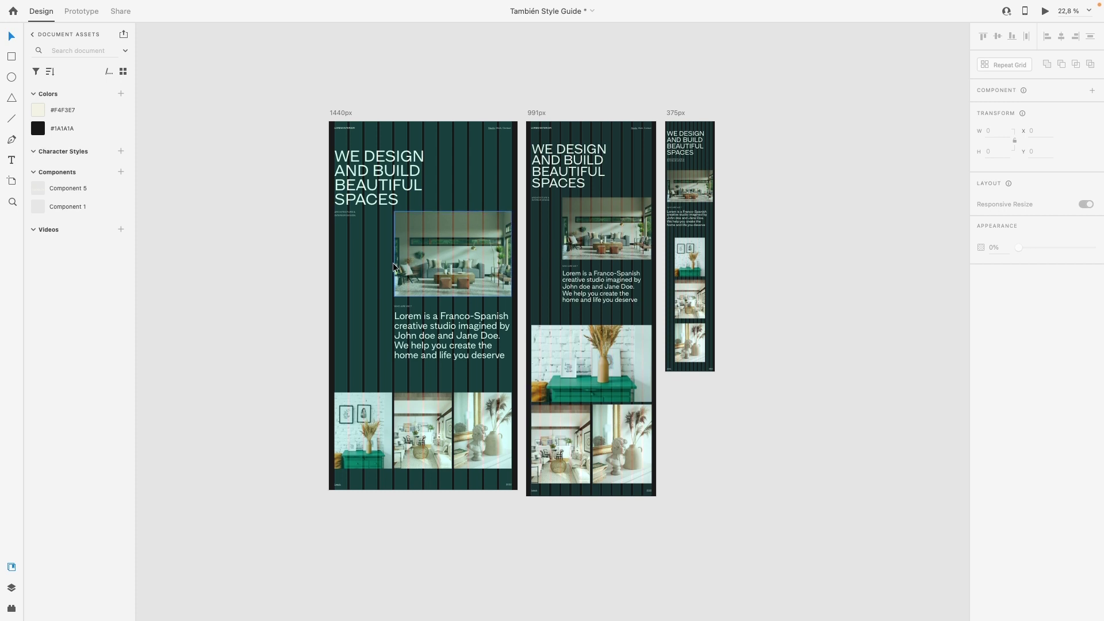
scroll(389, 255, "left", 2)
scroll(388, 252, "left", 3)
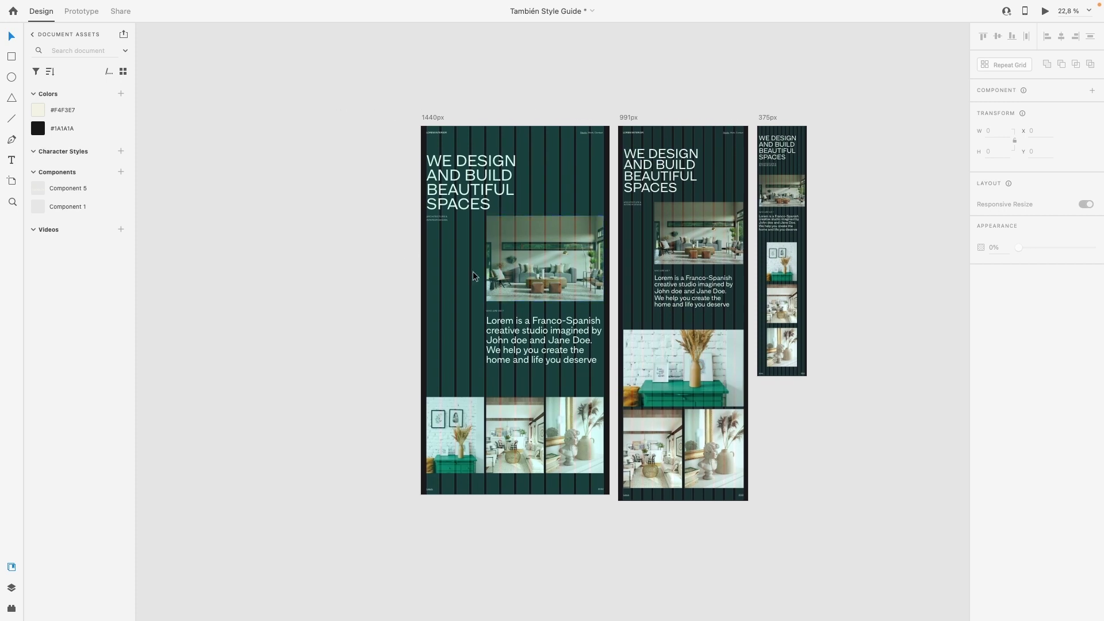
left_click_drag(433, 117, 187, 119, "alt")
Step: Delete all content from the duplicated 1440px artboard, leaving only its column grid
scroll(255, 166, "left", 7)
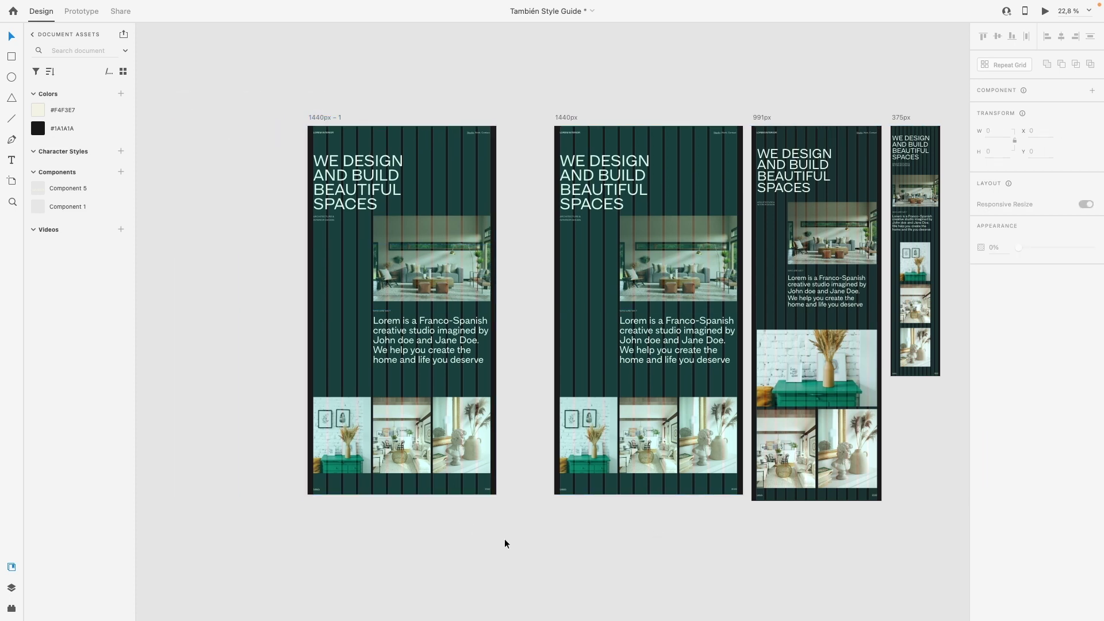
left_click_drag(505, 539, 285, 116)
key("Delete")
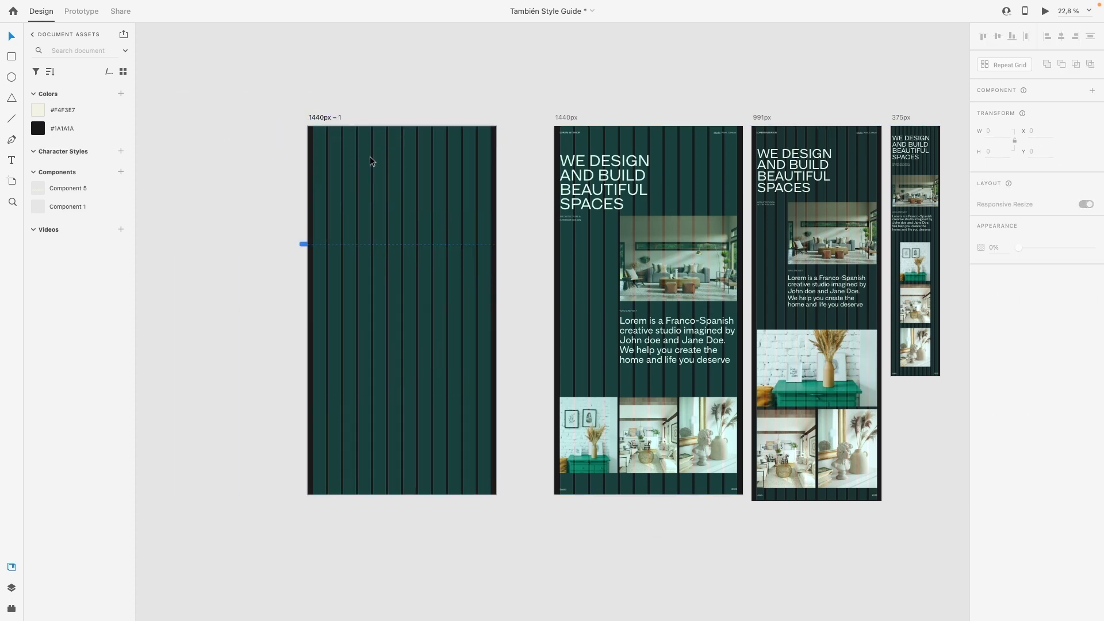
Step: Draw a rectangle about 1352 by 633 px across all columns near the top of the duplicated artboard
scroll(371, 159, "up", 5)
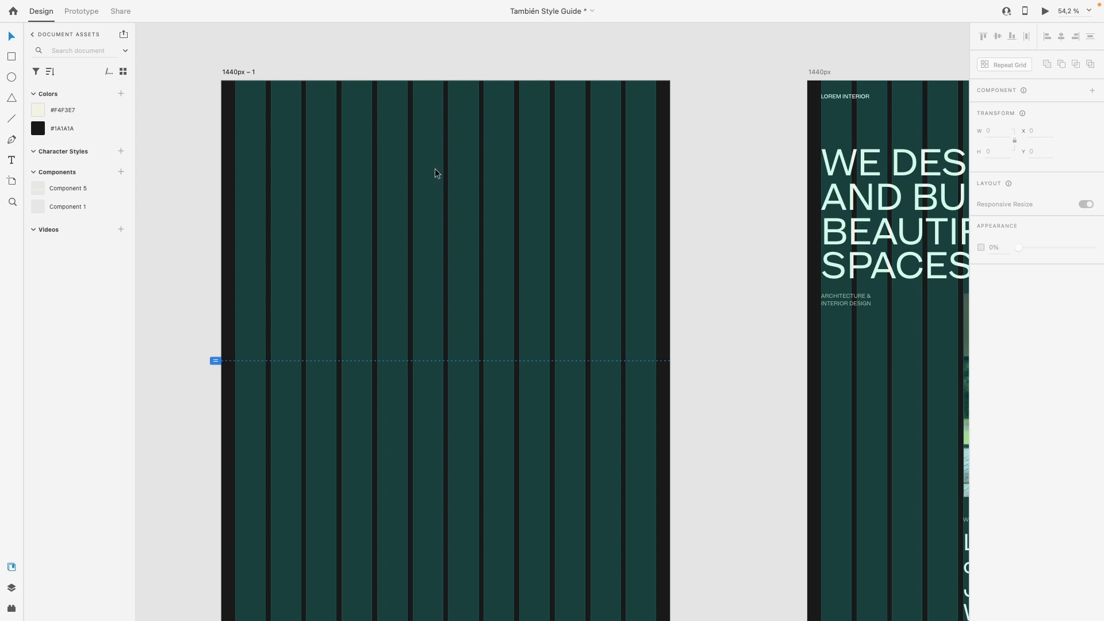
left_click(11, 57)
mouse_move(235, 118)
left_mouse_down()
mouse_move(629, 322)
mouse_move(657, 315)
left_mouse_up()
Step: Remove the rectangle's fill, give it a red border of size 10, and move it up to about Y 95
left_click(981, 360)
left_click(998, 381)
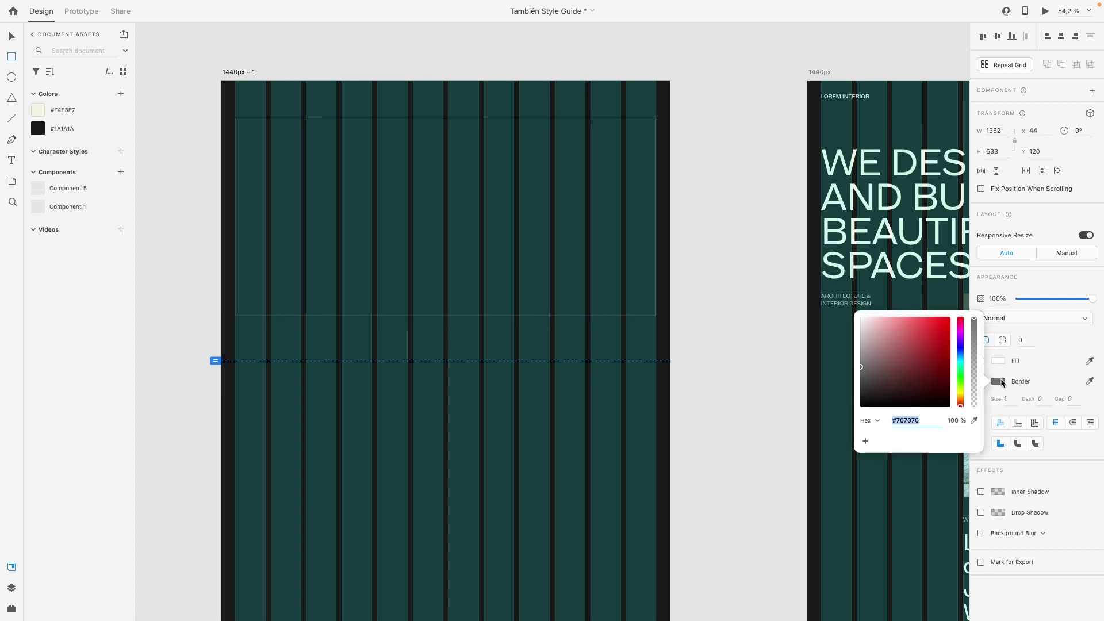
left_click(918, 370)
left_click_drag(921, 371, 953, 343)
left_click(1009, 398)
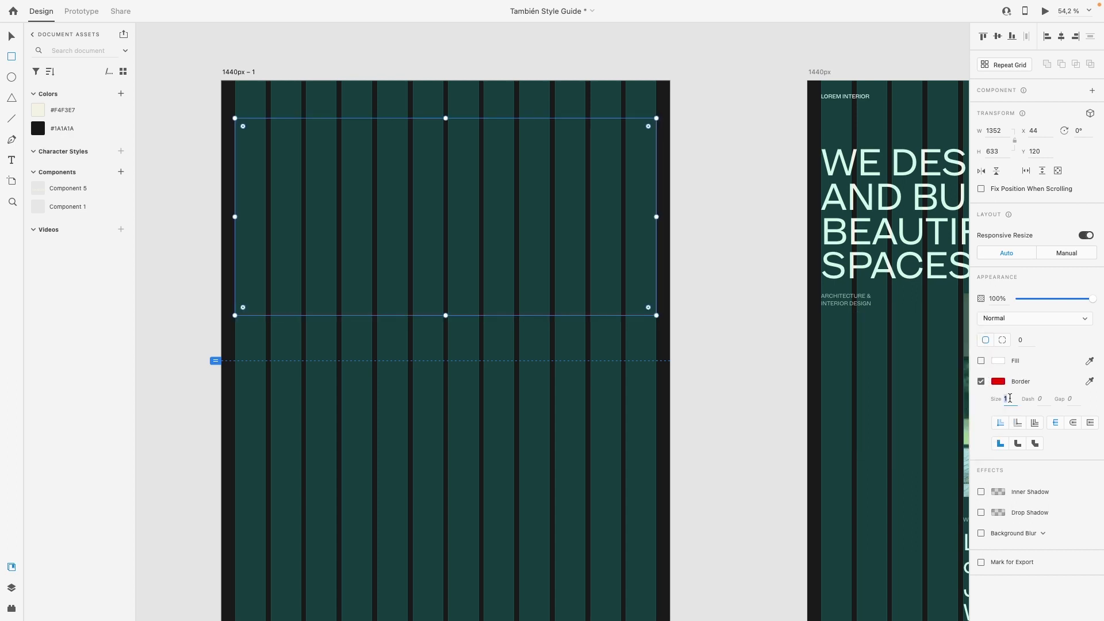
key("Return")
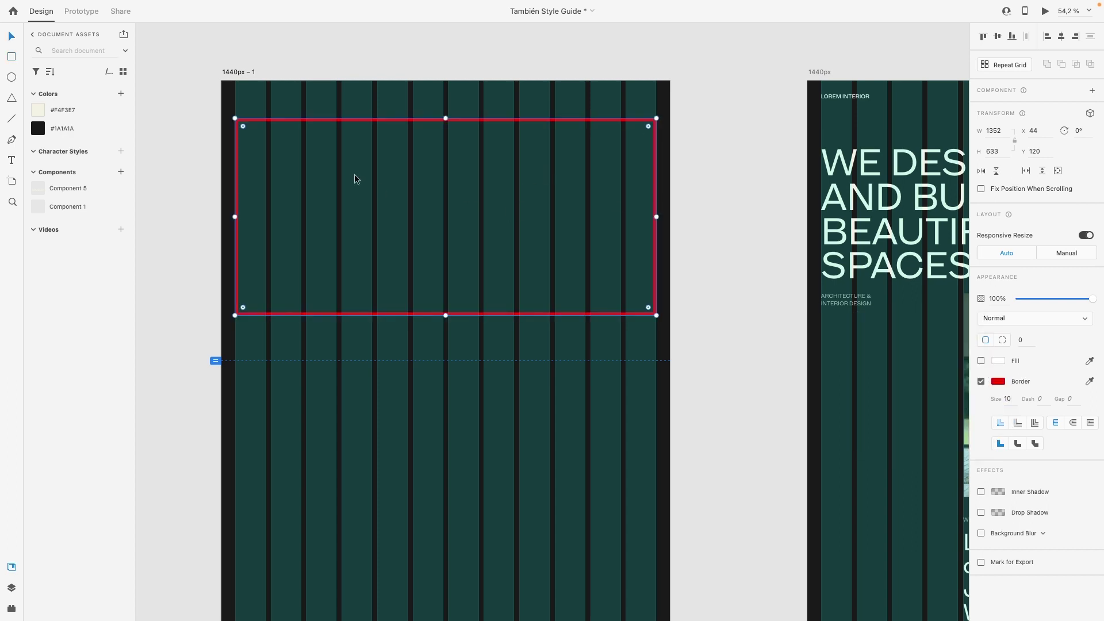
left_click_drag(274, 122, 274, 114)
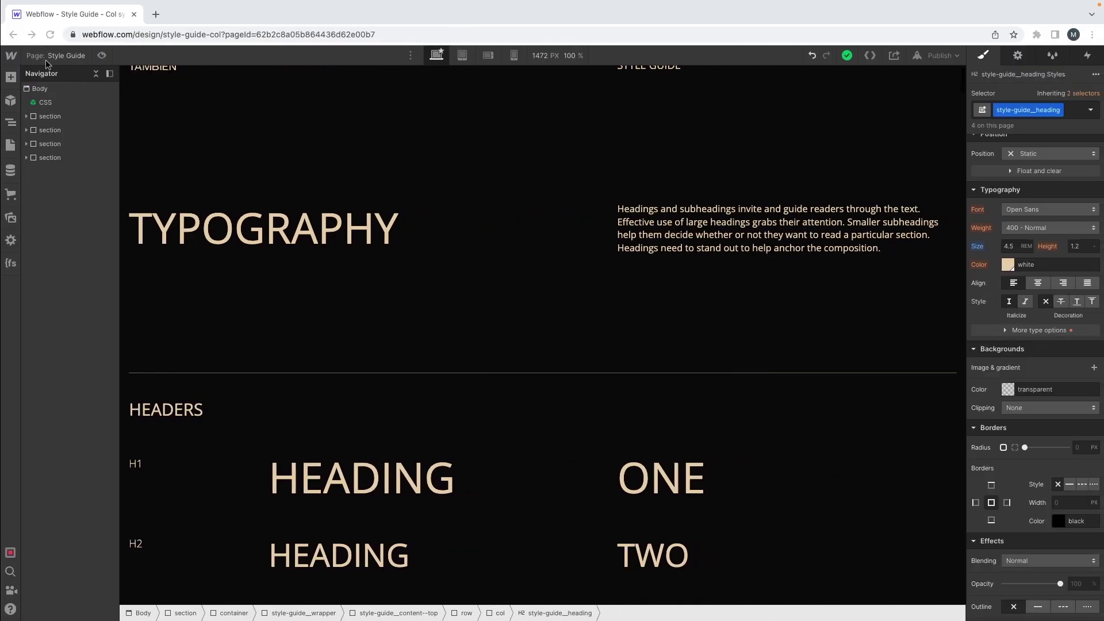
Step: Switch to Webflow, open the Home page and add a div block with the existing class section
left_click(10, 145)
left_click(77, 142)
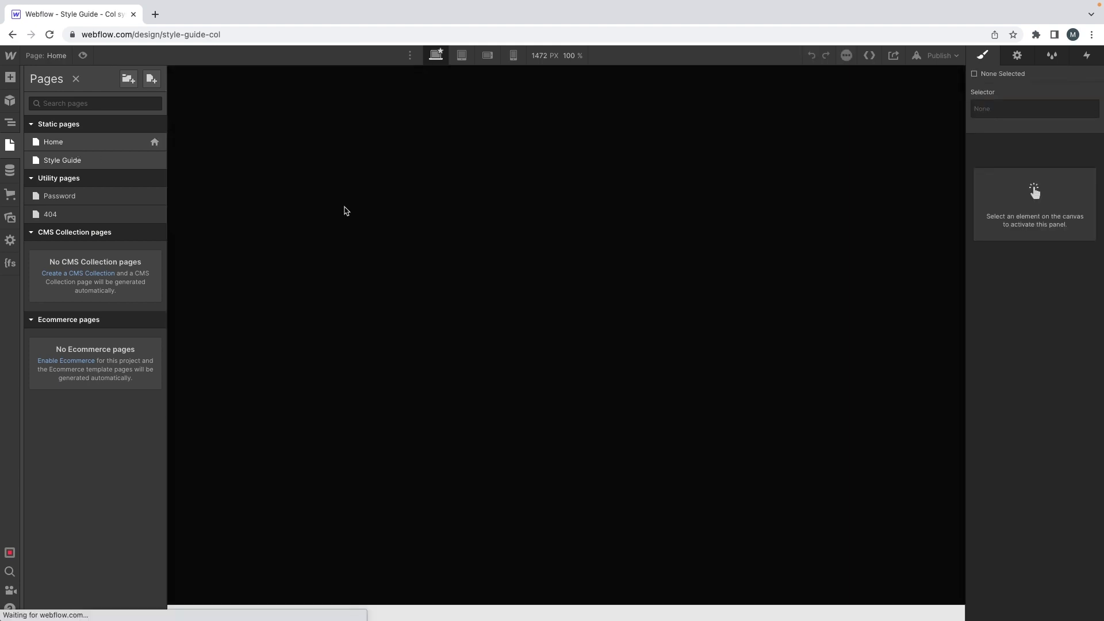
type("div")
key("Return")
key("ctrl+Return")
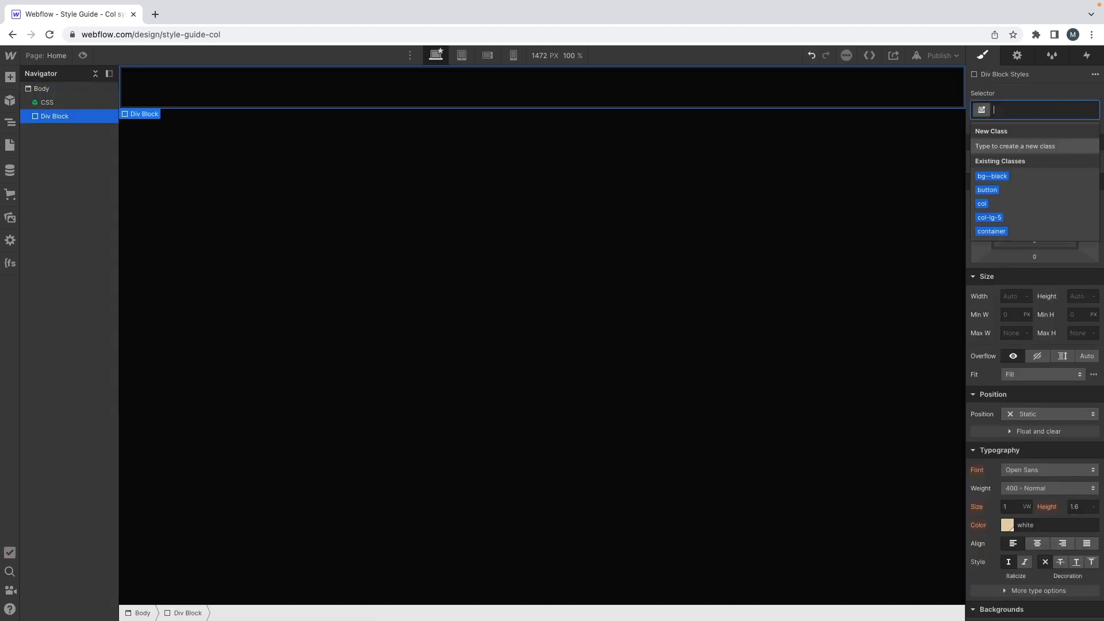
type("section")
key("Return")
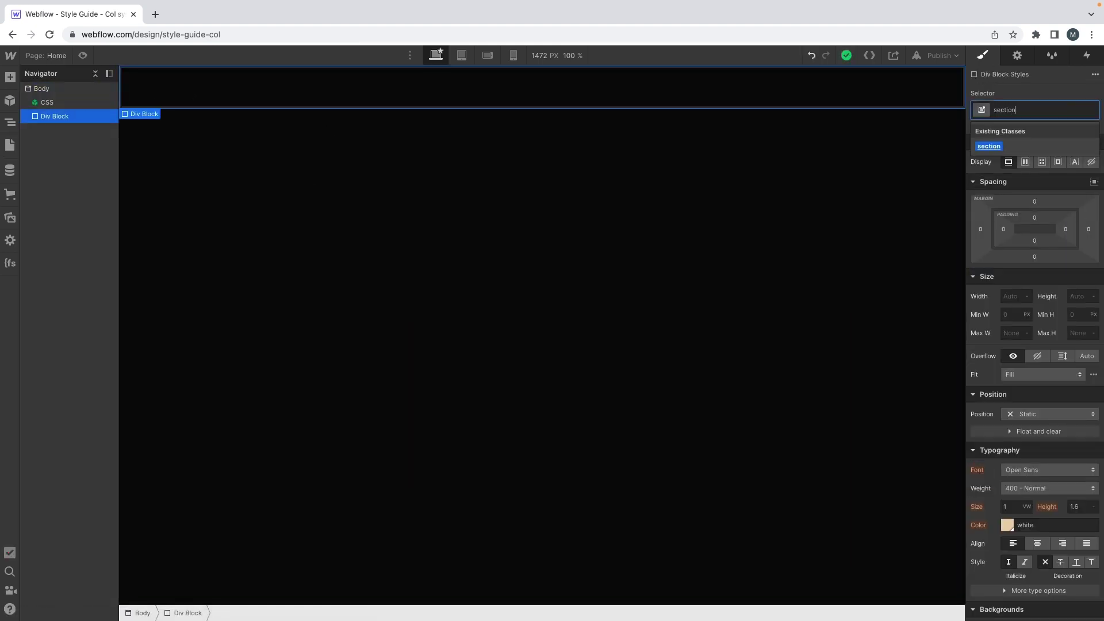
Step: Add a div block inside the section and give it the existing class container
key("ctrl+e")
type("div")
key("Return")
key("ctrl+Return")
type("container")
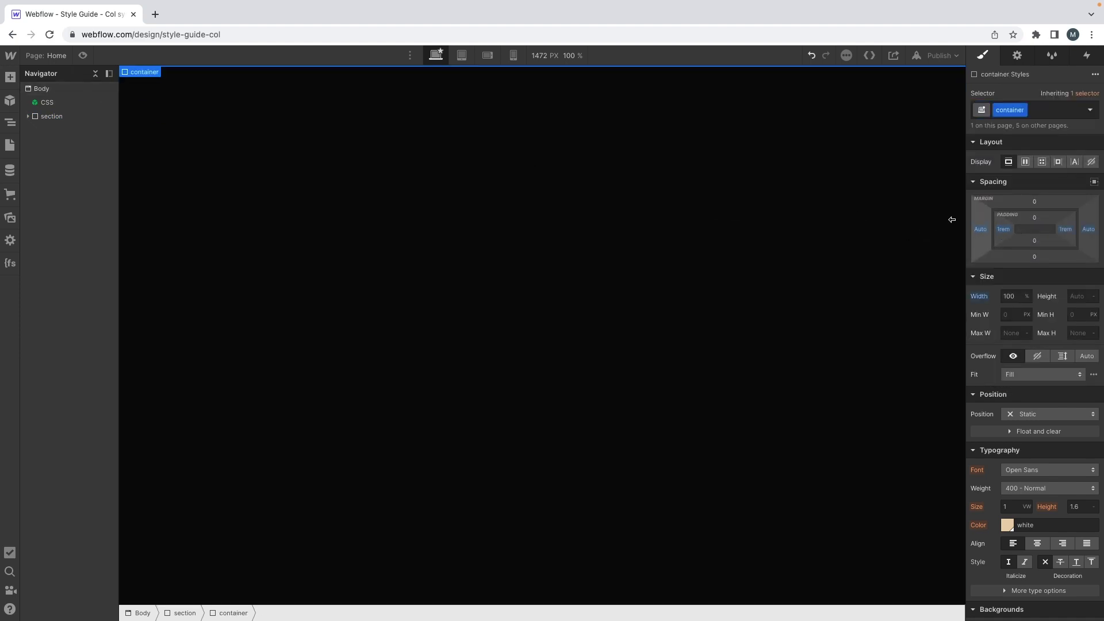
Step: Change the section element's HTML tag from Div to Section
left_click(106, 116)
left_click(1016, 56)
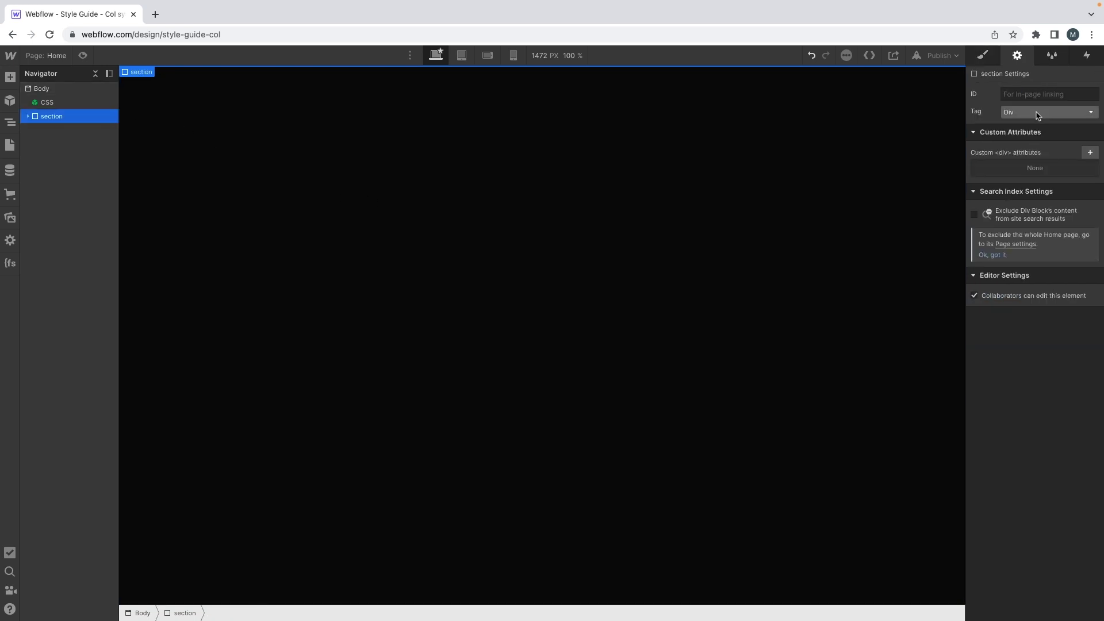
left_click(1037, 112)
left_click(1018, 185)
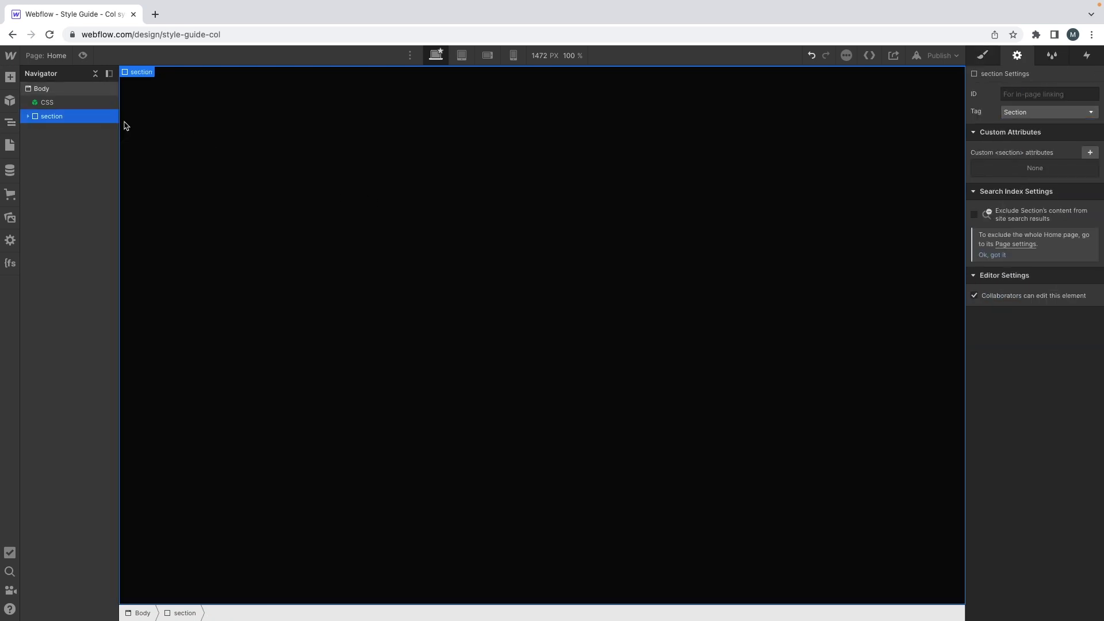
Step: Add a div block inside the container with the existing class row, and examine the row's flex and margin styles
left_click(28, 116)
left_click(60, 130)
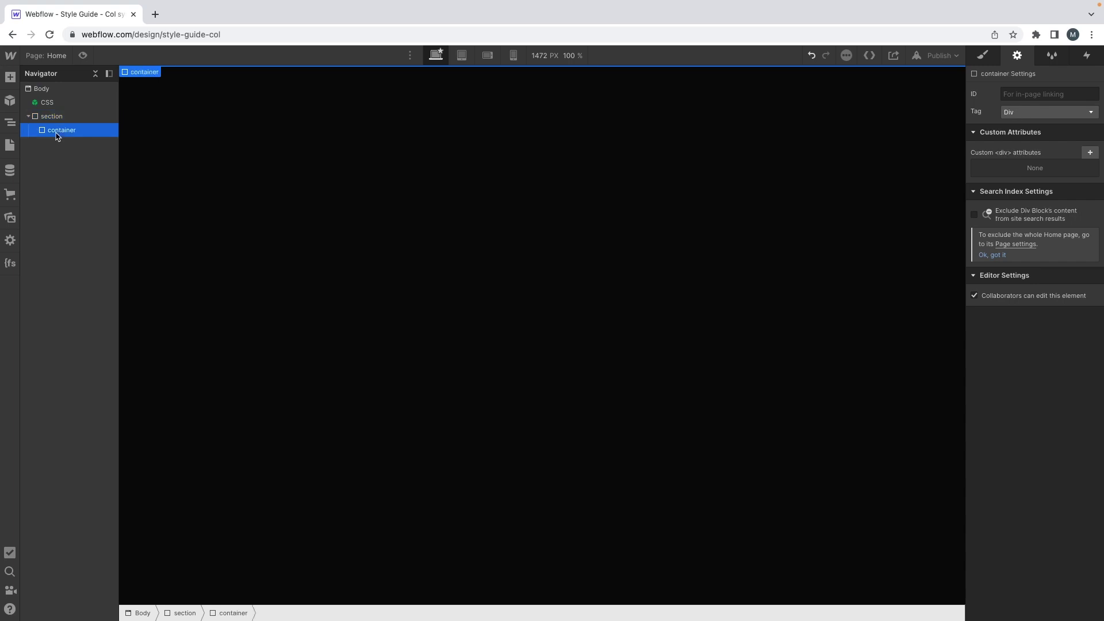
key("ctrl+e")
type("div")
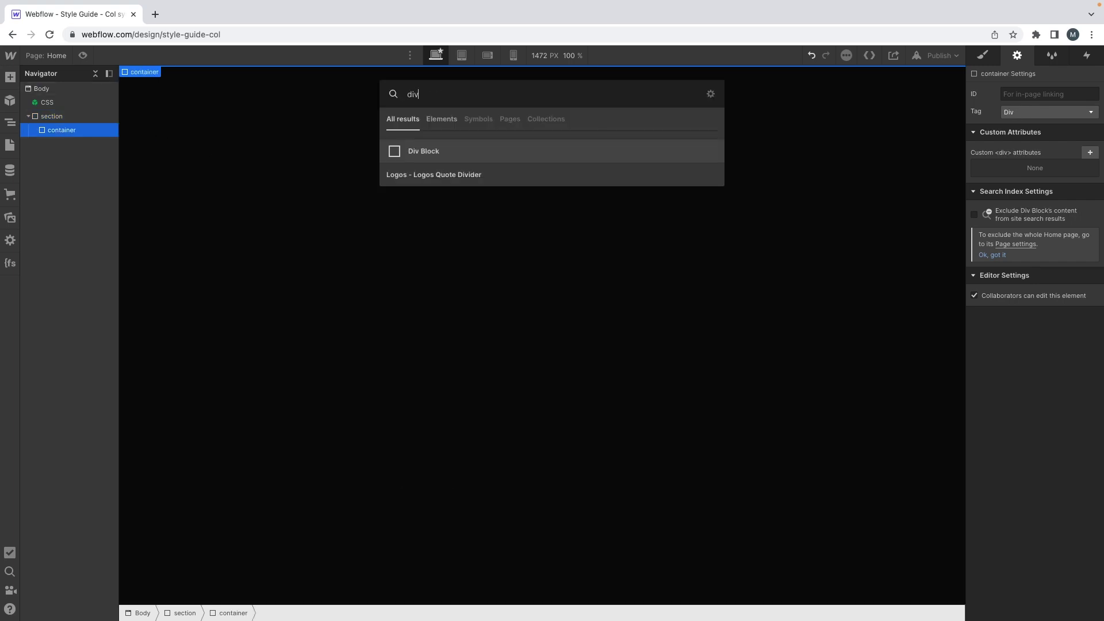
key("Return")
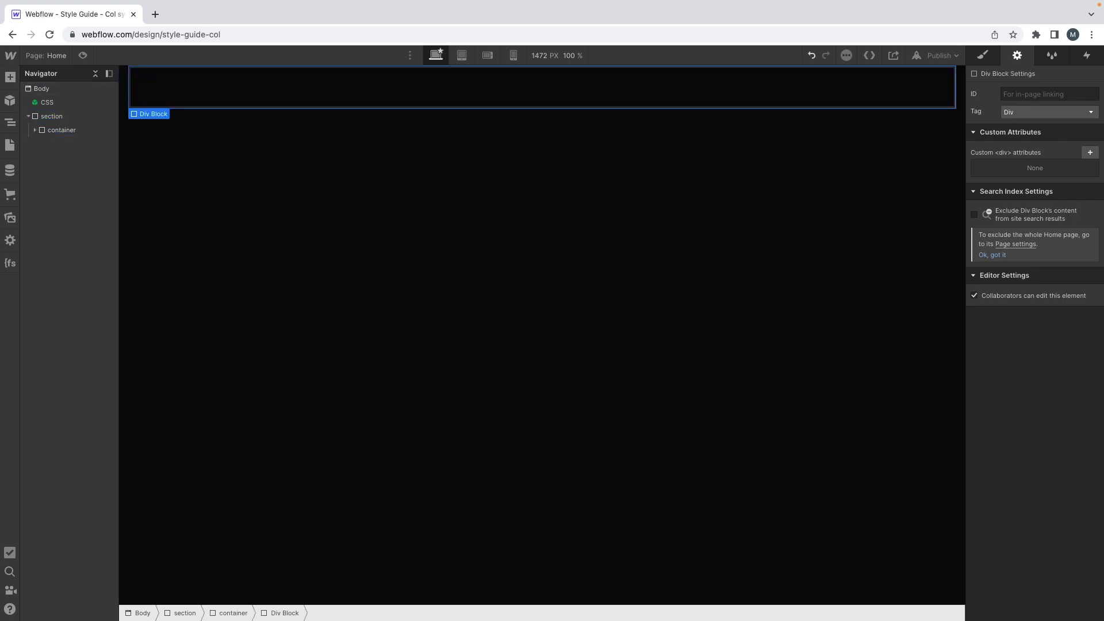
left_click(35, 130)
key("ctrl+Return")
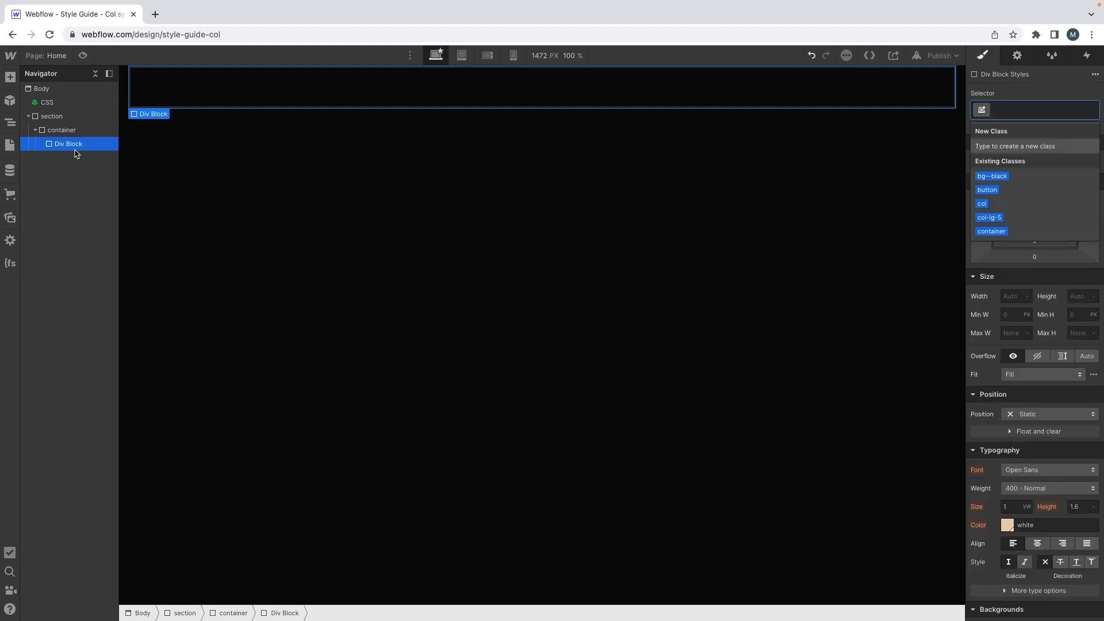
type("row")
key("Return")
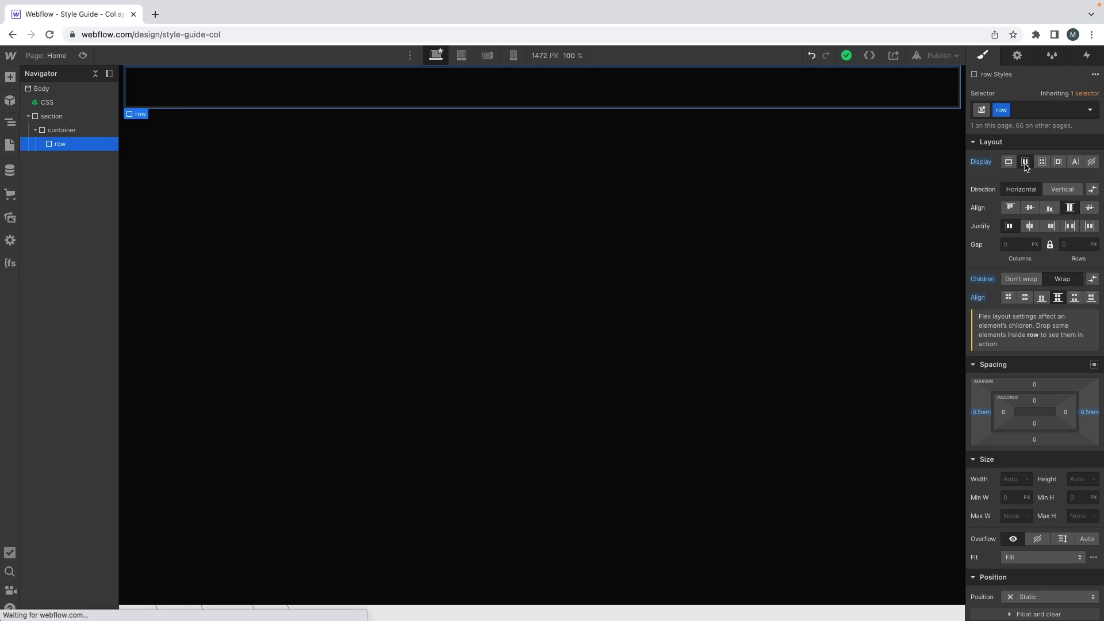
scroll(1025, 166, "down", 2)
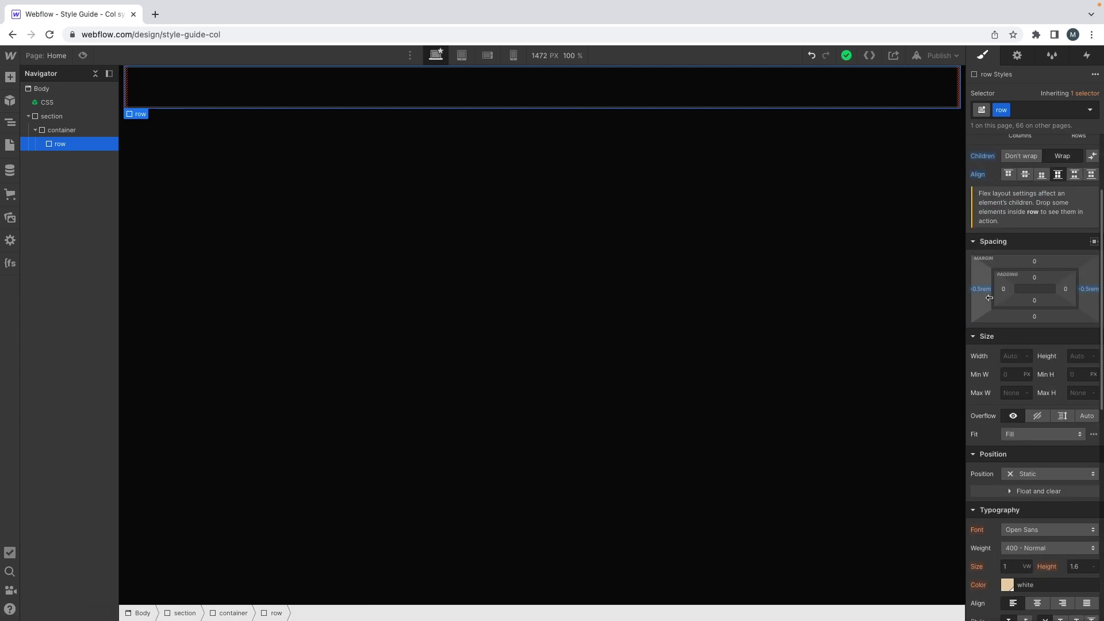
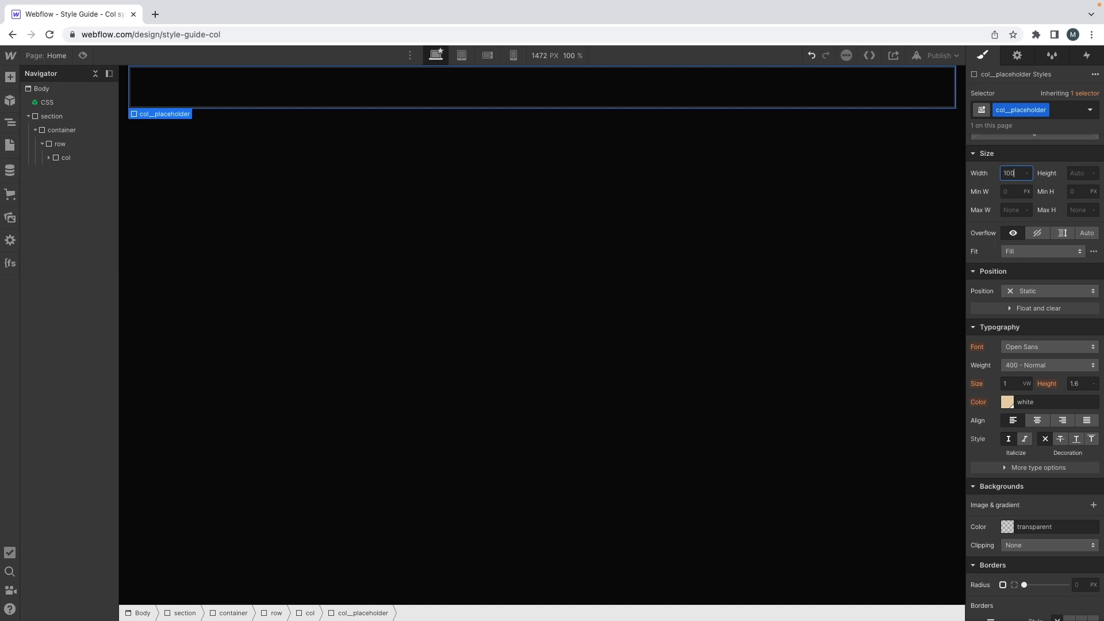
Step: Set the col__placeholder height to 5rem and its background to the beige white swatch
left_click(1082, 173)
type("5rem")
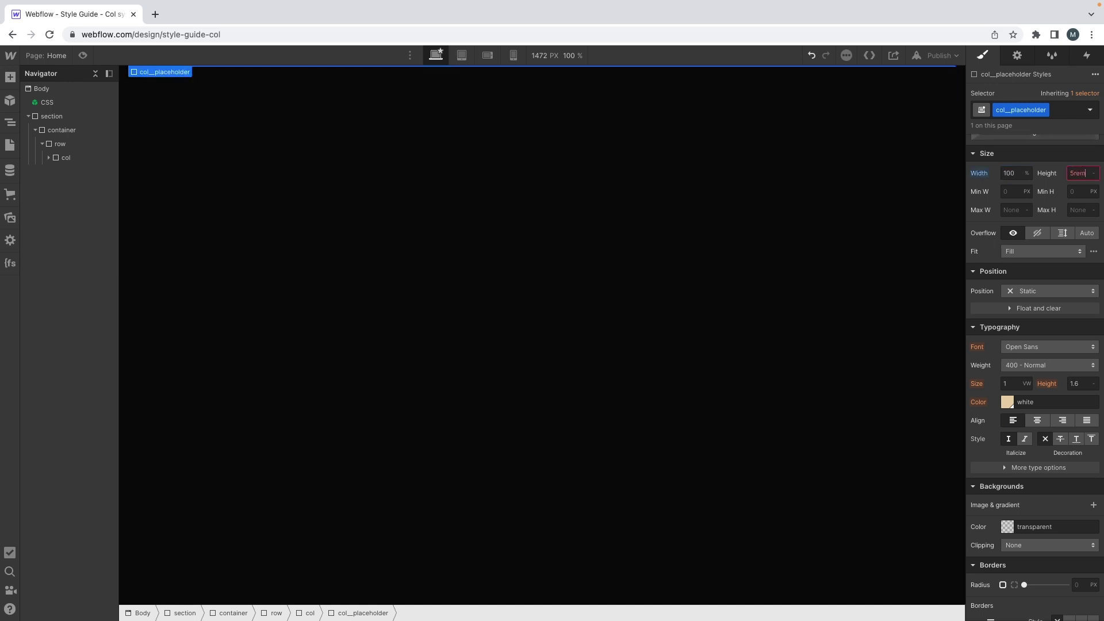
key("Return")
left_click(1007, 528)
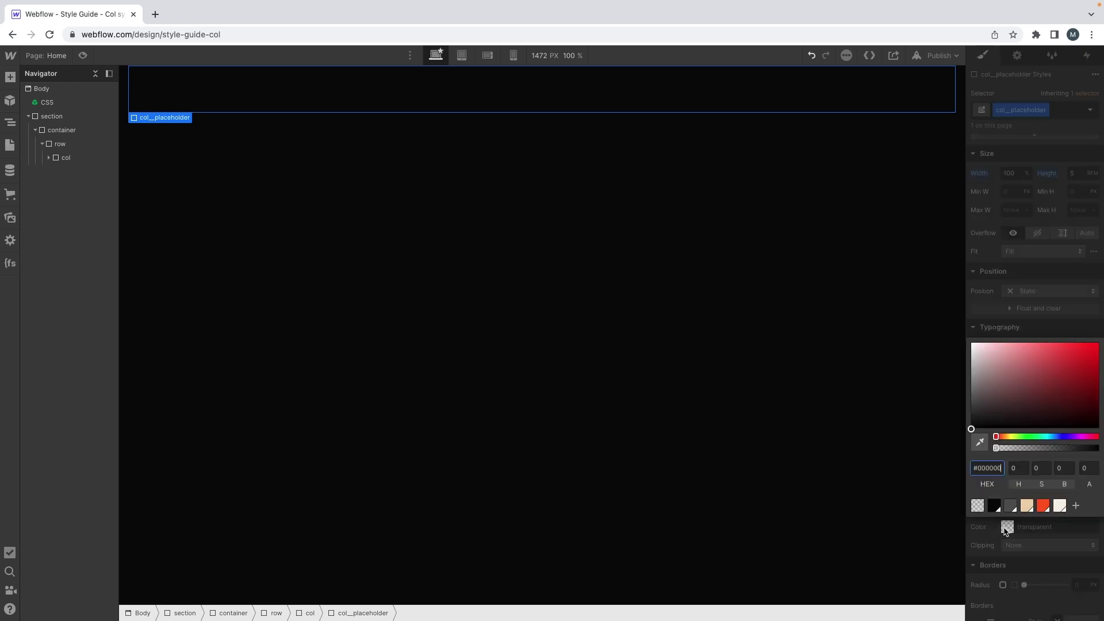
left_click(1026, 505)
Step: Select the col element, examine its flex sizing and padding, and compare it with the red-bordered grid rectangle in Adobe XD
left_click(72, 158)
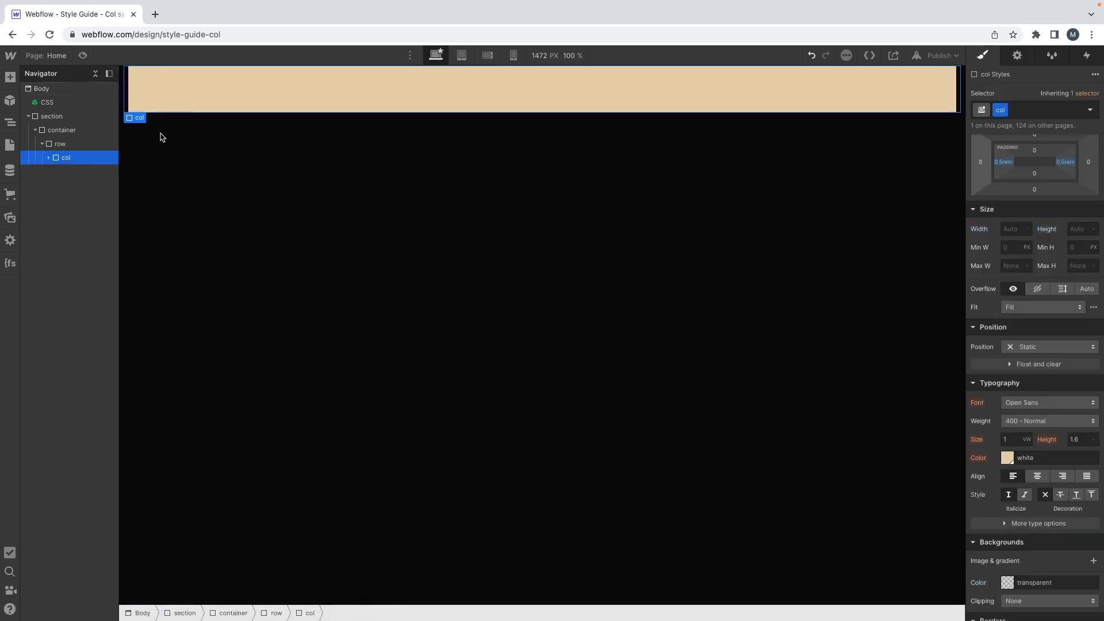
scroll(1092, 227, "up", 3)
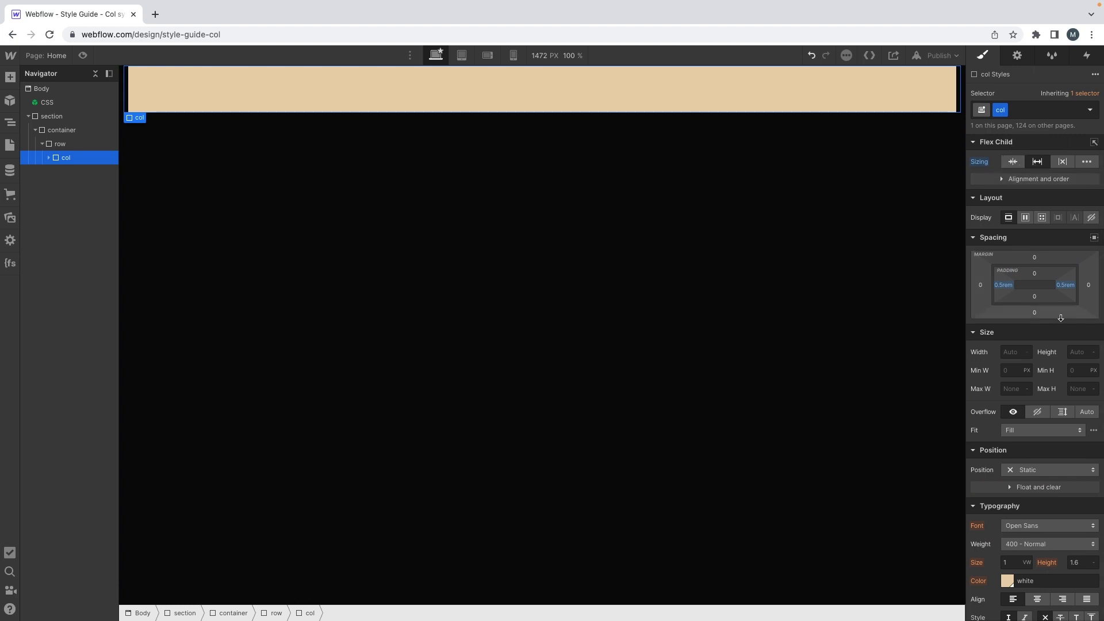
scroll(1056, 313, "down", 1)
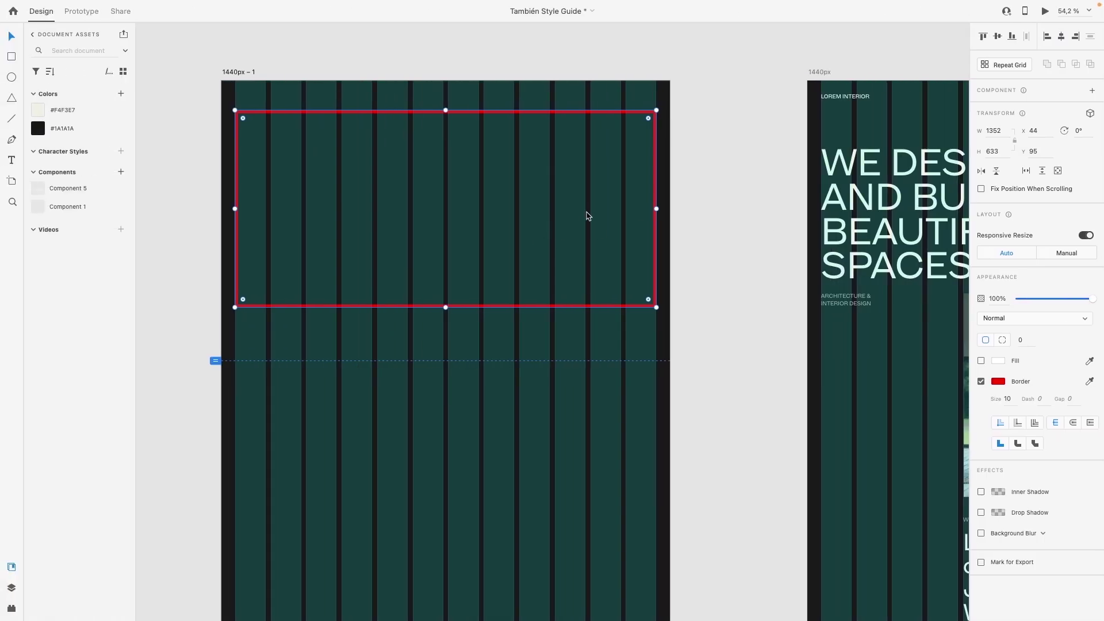
left_click(586, 217)
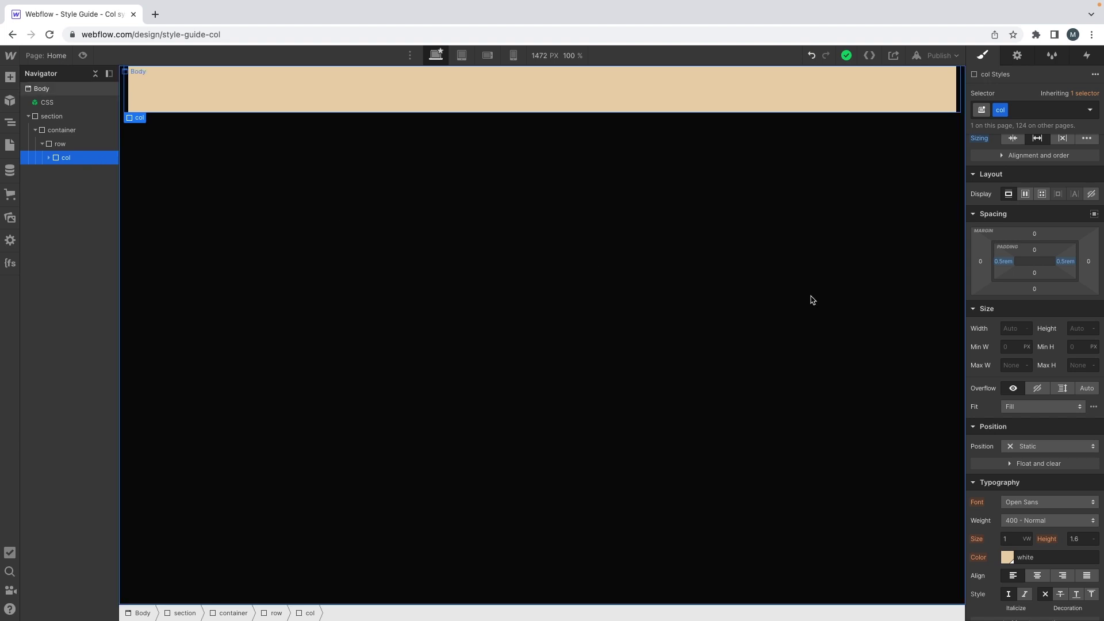
Step: Try 16/16 rem as the col class's left padding in Webflow, then dismiss the padding editor
left_click(1004, 262)
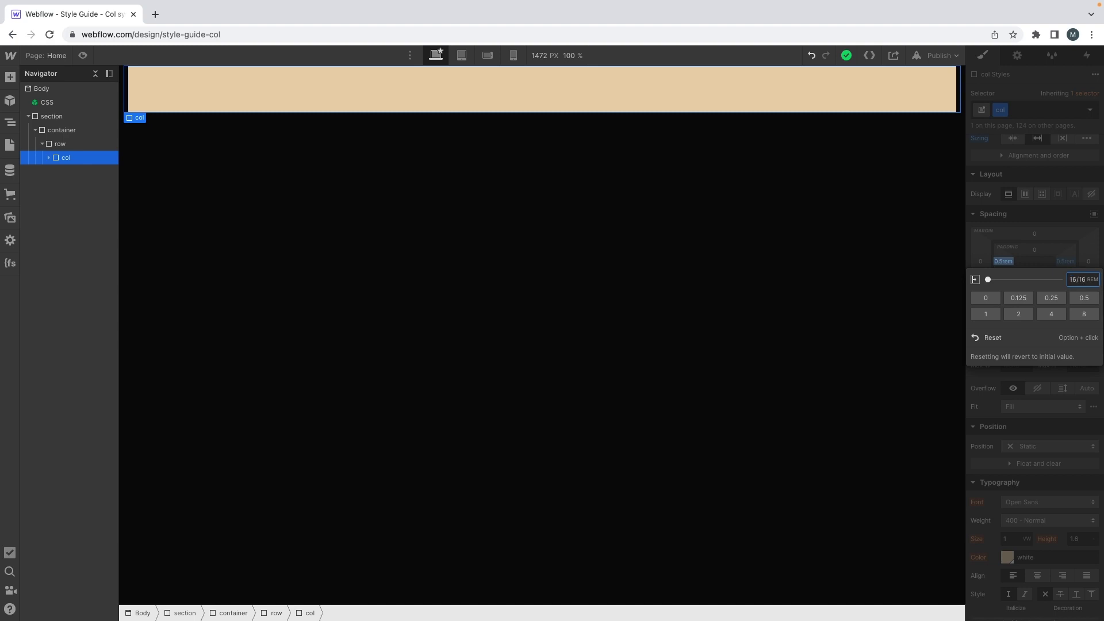
left_click(950, 287)
left_click(954, 106)
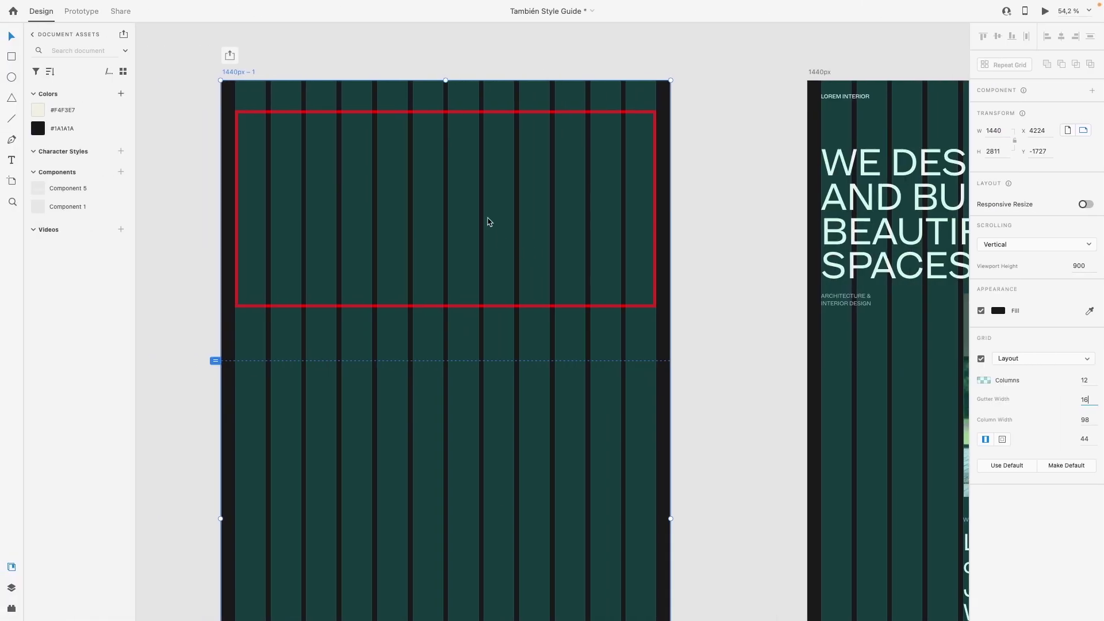
Step: Draw a 140 px high rectangle over one grid column of the 1440px – 1 artboard and widen it into both gutters to 116 px
scroll(487, 222, "up", 5)
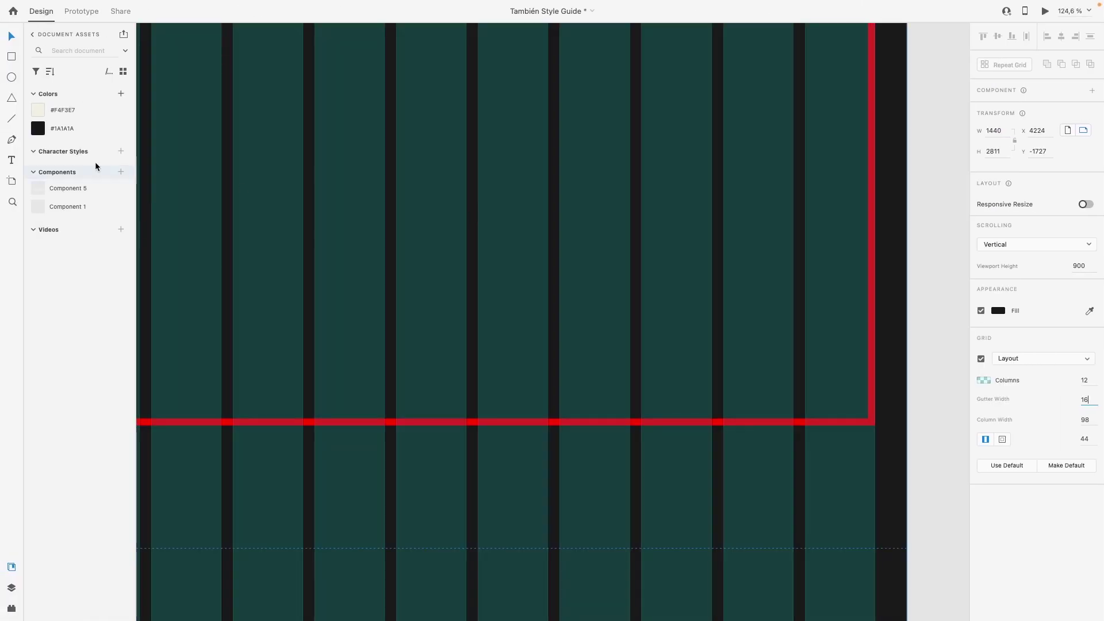
key("r")
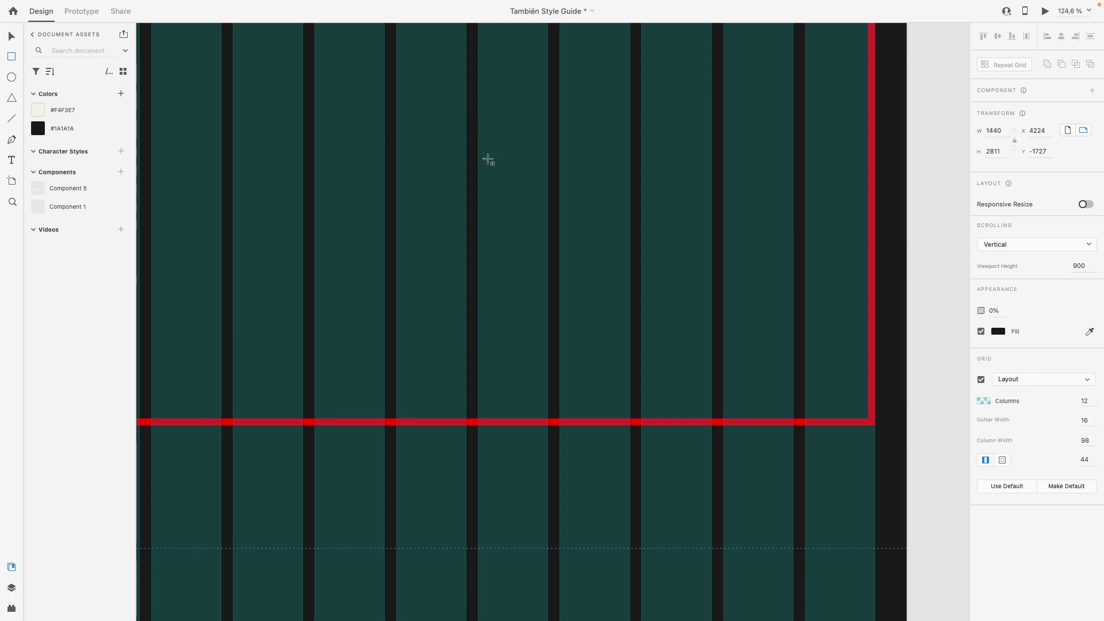
left_click_drag(468, 127, 559, 226)
left_click_drag(560, 178, 547, 178)
scroll(523, 173, "up", 2)
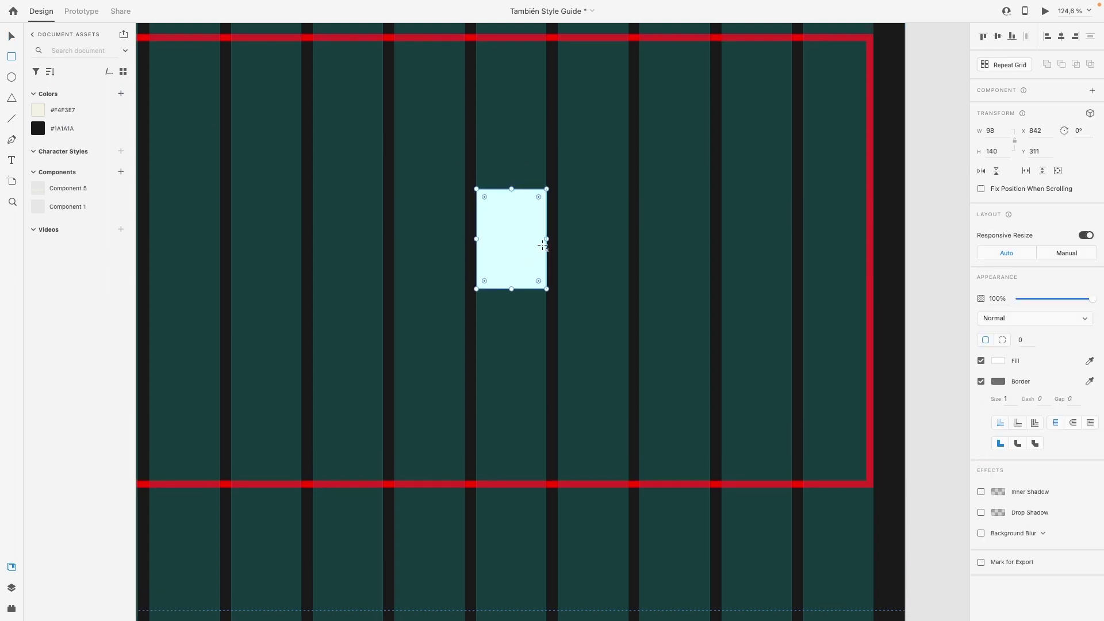
left_click_drag(546, 238, 555, 239)
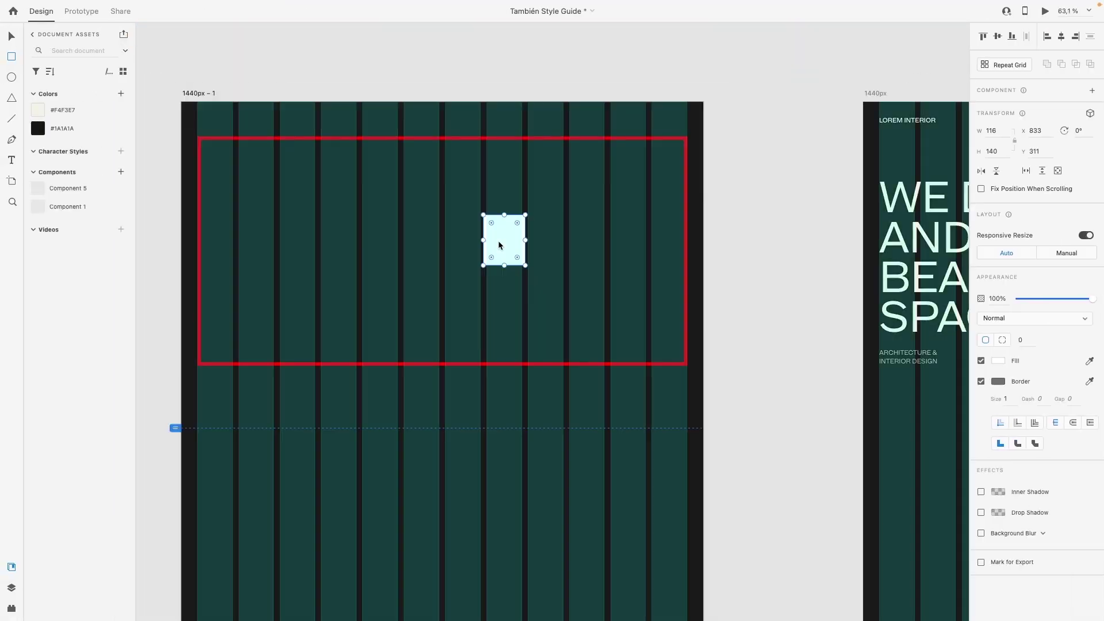
Step: Try the gutter-wide rectangle over another grid column, undo the move, and delete the rectangle
mouse_move(484, 242)
left_mouse_down()
mouse_move(314, 240)
mouse_move(416, 240)
mouse_move(285, 208)
left_mouse_up()
key("ctrl+z")
key("v")
key("Delete")
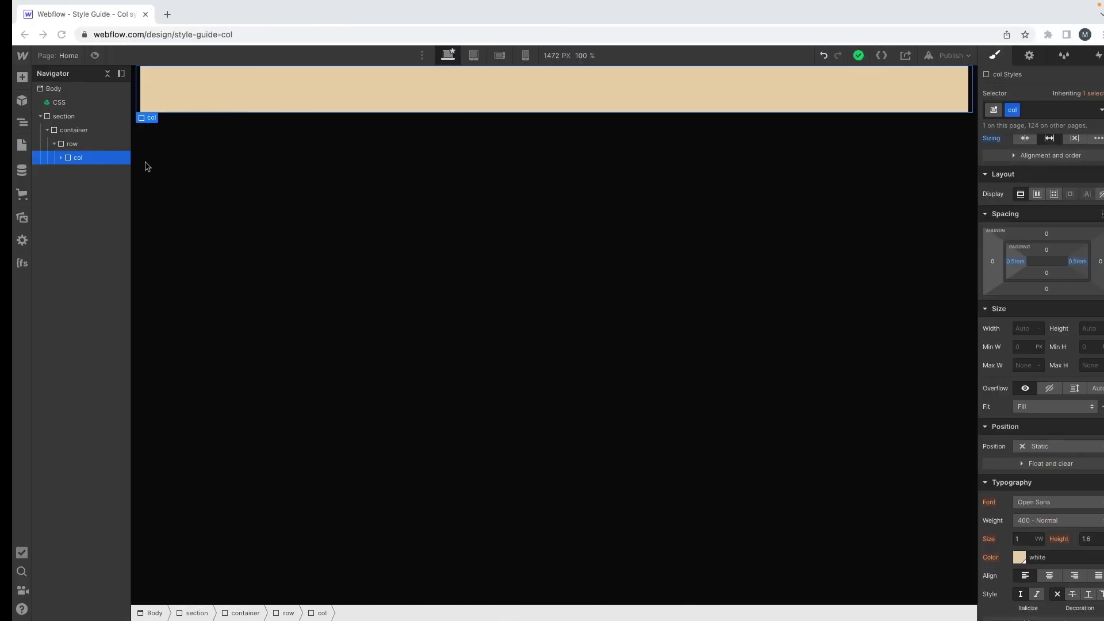
Step: Switch to Webflow and paste eleven copies of the col element into the row to form twelve equal columns
key("ctrl+v")
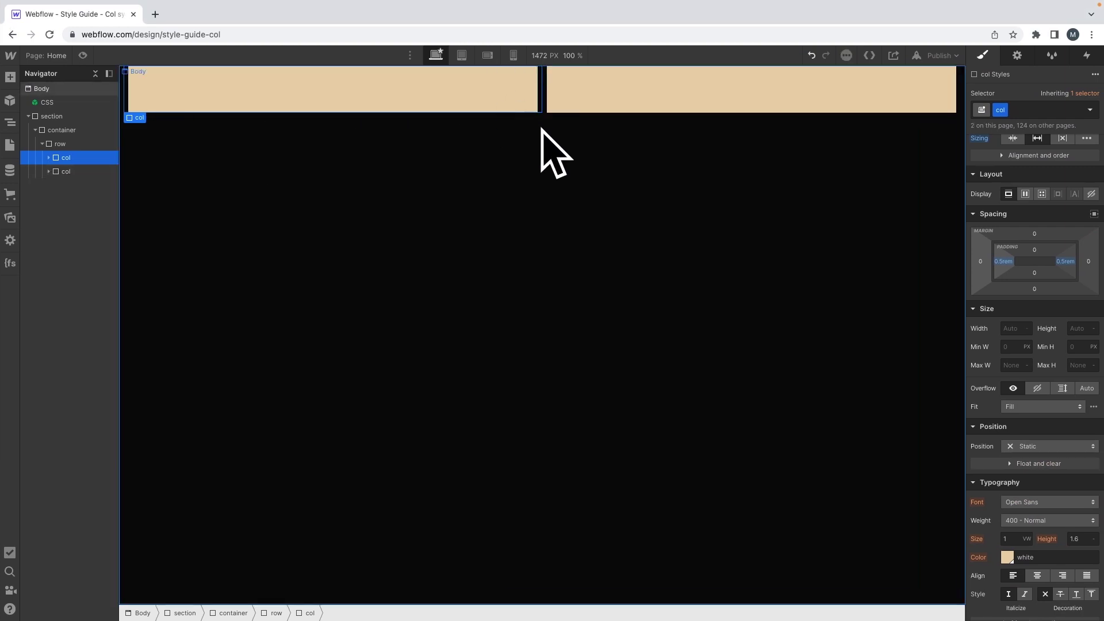
key("ctrl+v")
key("ctrl+v")
key("ctrl+v")
key("ctrl+v")
key("ctrl+v")
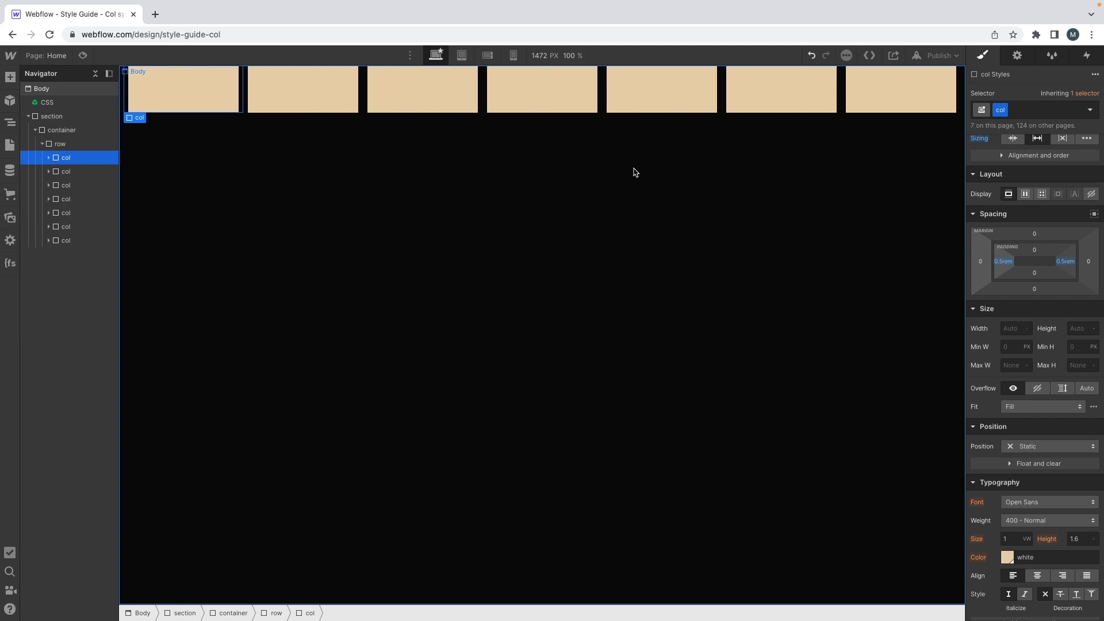
key("ctrl+v")
key("ctrl+v")
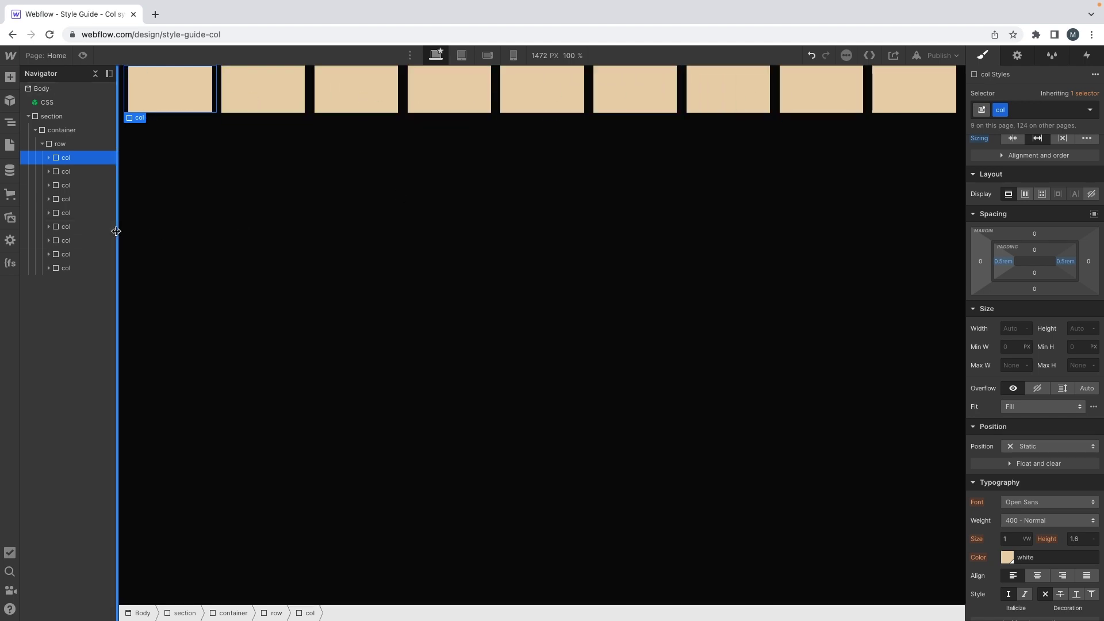
key("ctrl+v")
key("ctrl+v")
key("ctrl+v")
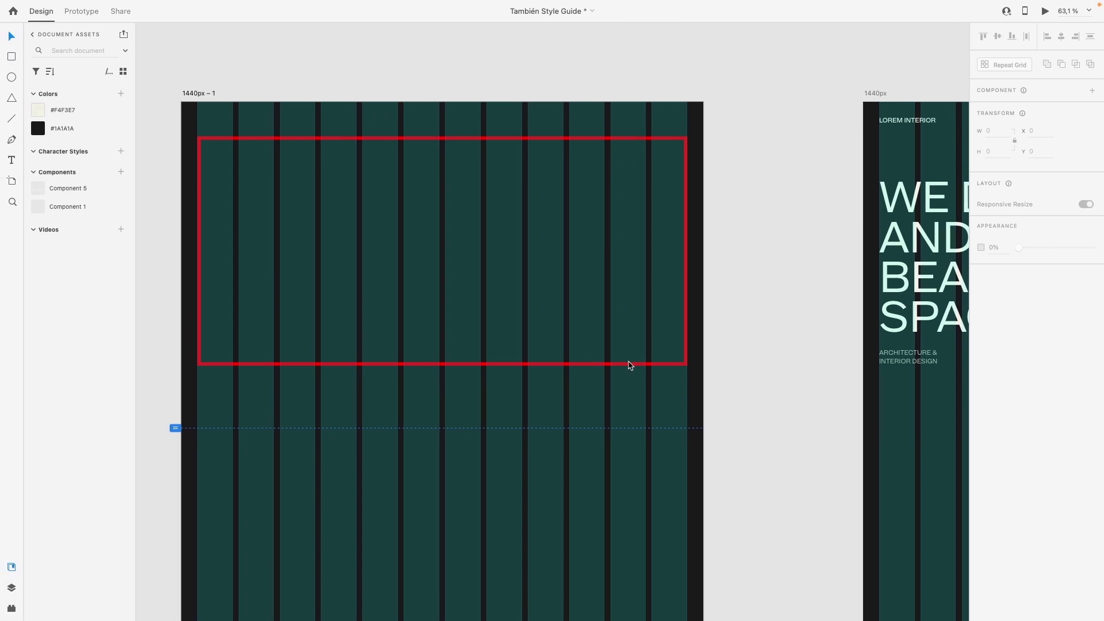
Step: In Adobe XD, draw a borderless 212 × 498 px rectangle over the 1440px artboard's first two columns and an 896 px wide copy over its last eight
scroll(629, 362, "right", 5)
scroll(628, 362, "down", 2)
scroll(628, 297, "down", 2)
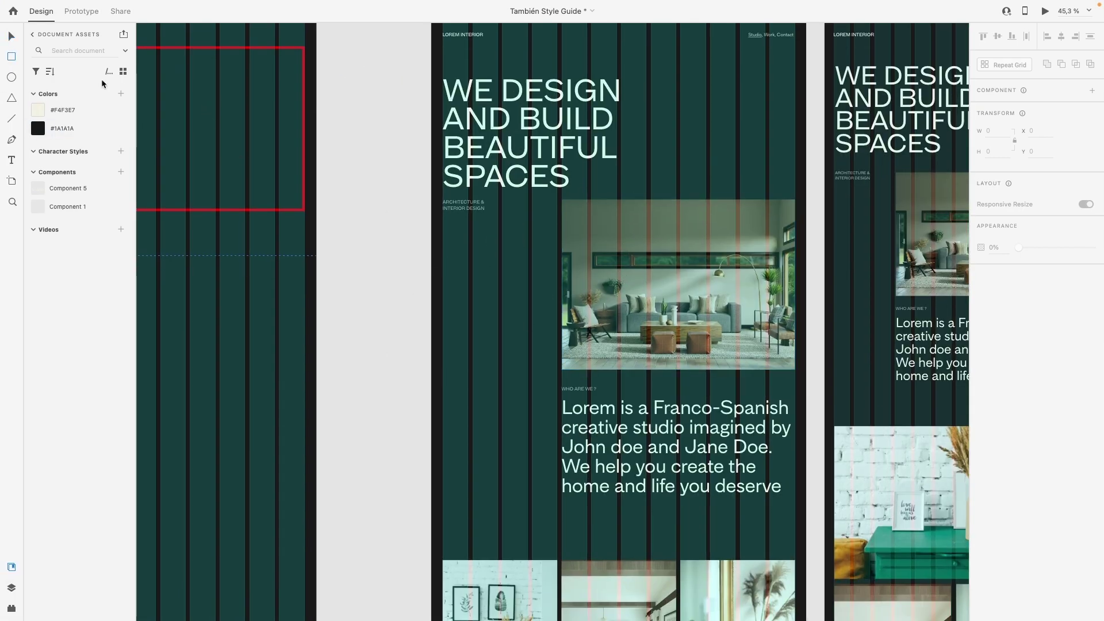
scroll(451, 221, "down", 1)
mouse_move(443, 194)
left_mouse_down()
mouse_move(496, 258)
mouse_move(497, 323)
left_mouse_up()
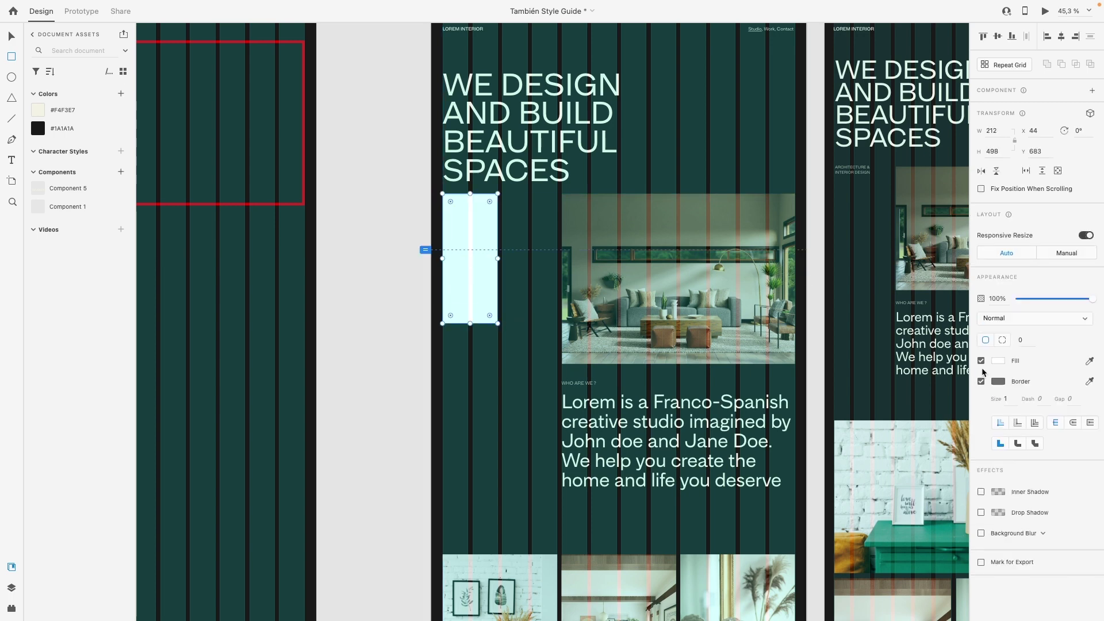
left_click(981, 381)
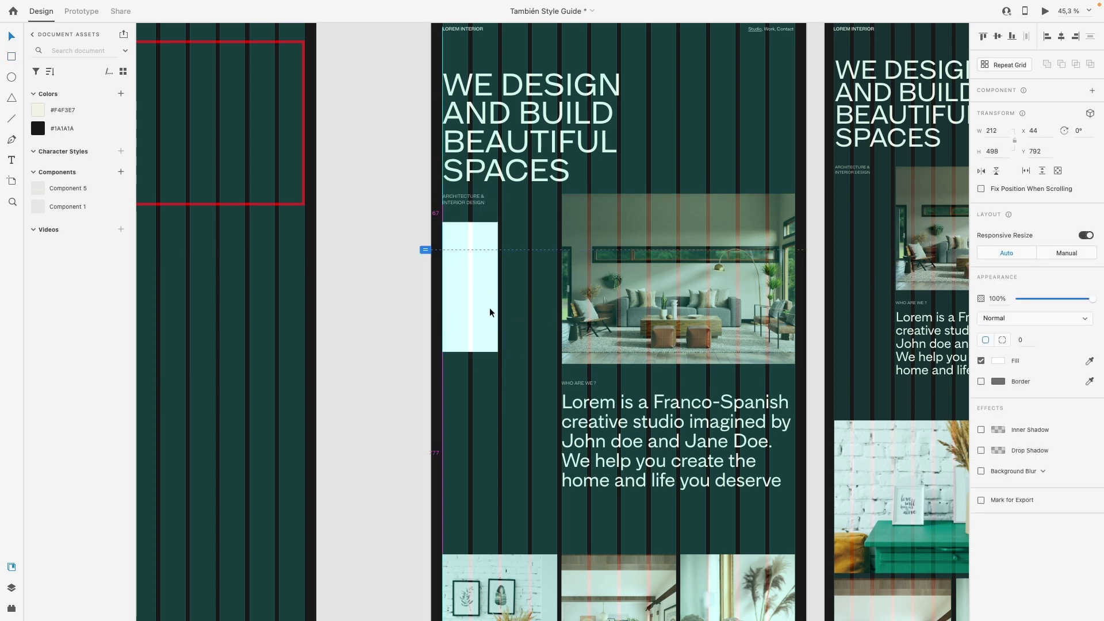
left_click_drag(493, 311, 795, 294)
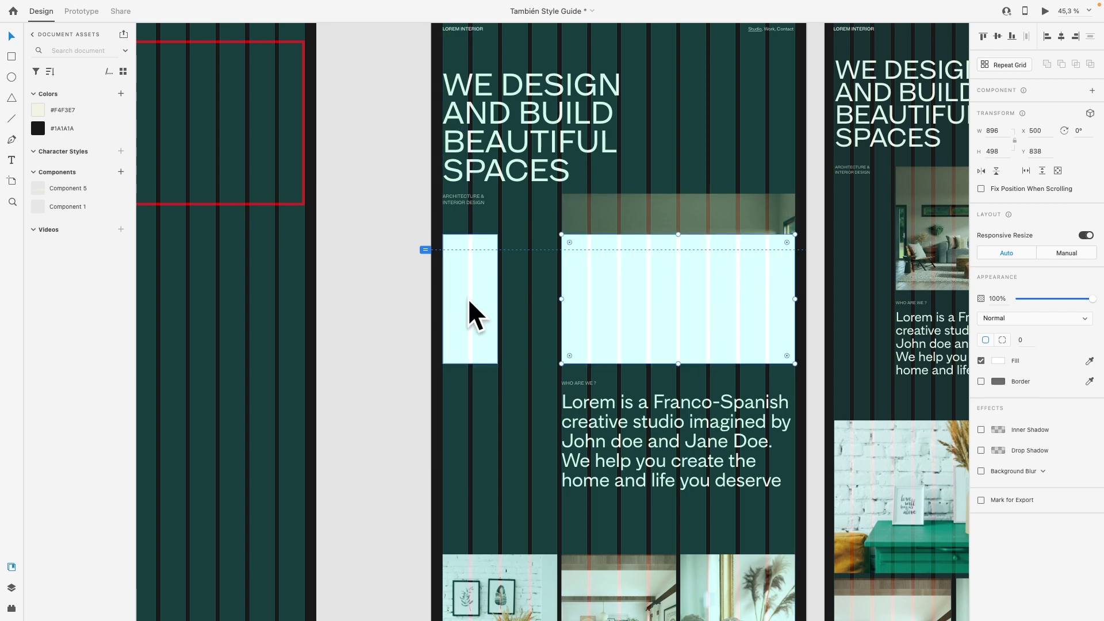
Step: Inspect the two white rectangles against the layout grid, then select both and delete them
scroll(460, 264, "up", 5)
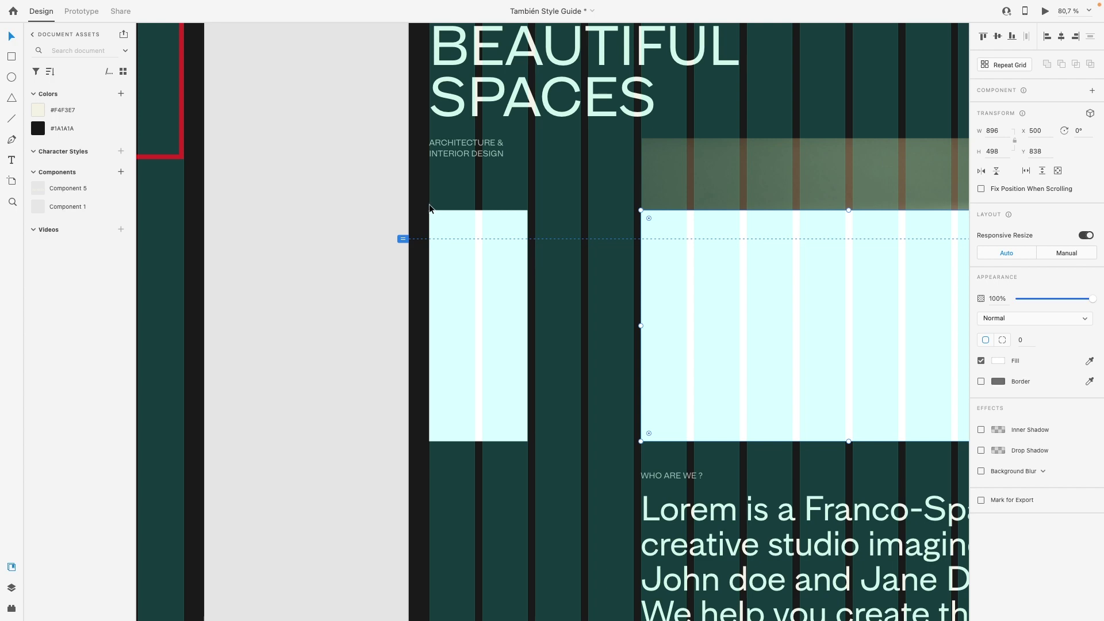
left_click_drag(429, 204, 529, 207)
scroll(527, 207, "right", 5)
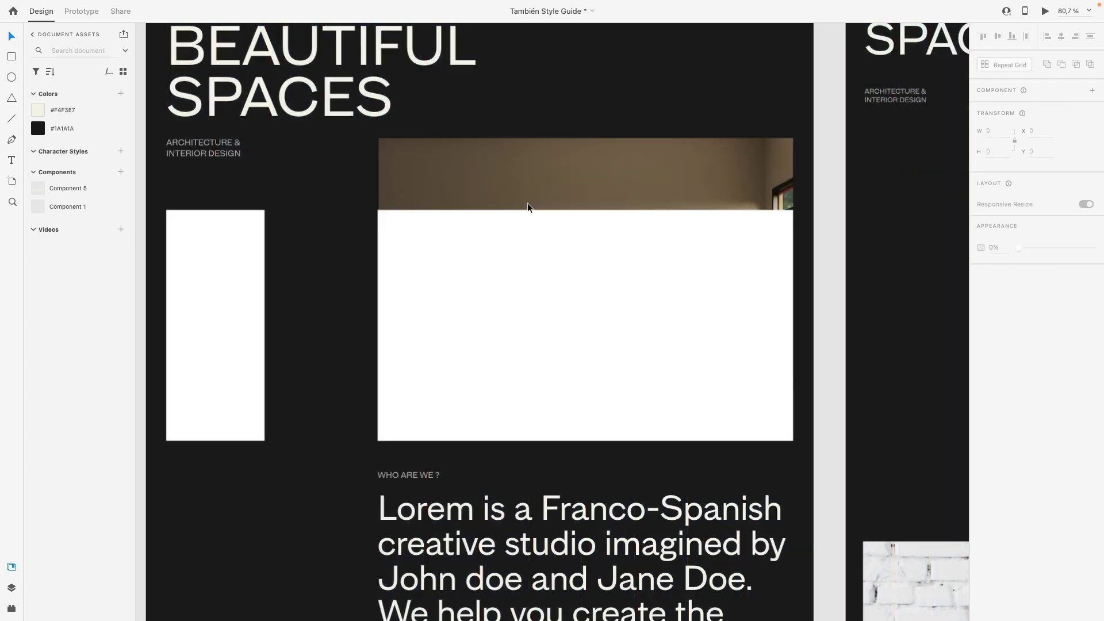
scroll(526, 207, "down", 3)
left_click(440, 226)
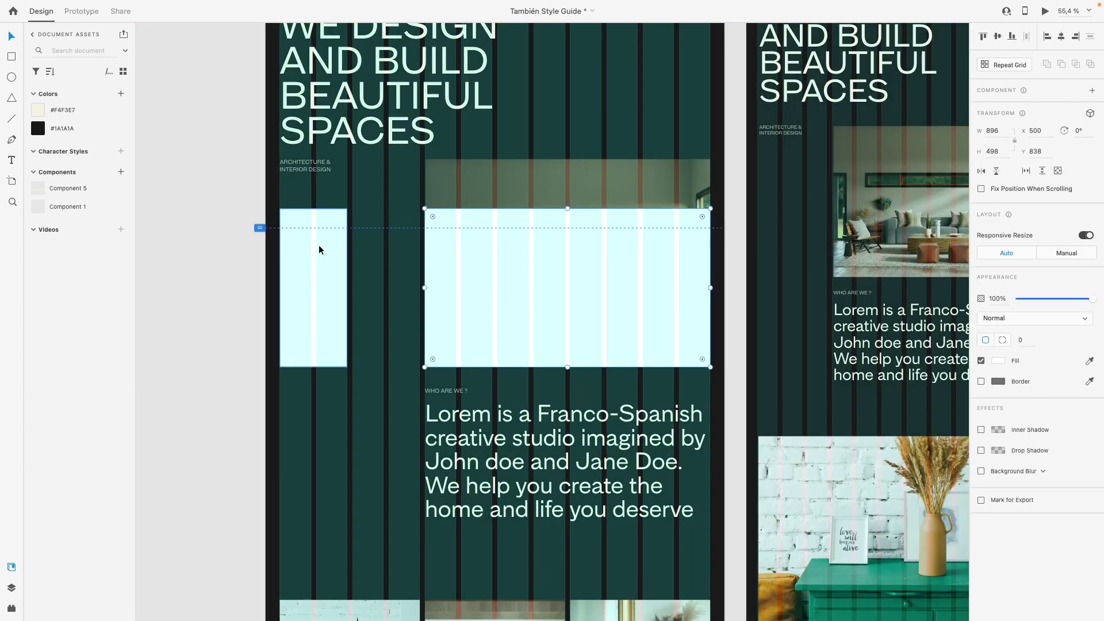
left_click(318, 244, "shift")
key("Delete")
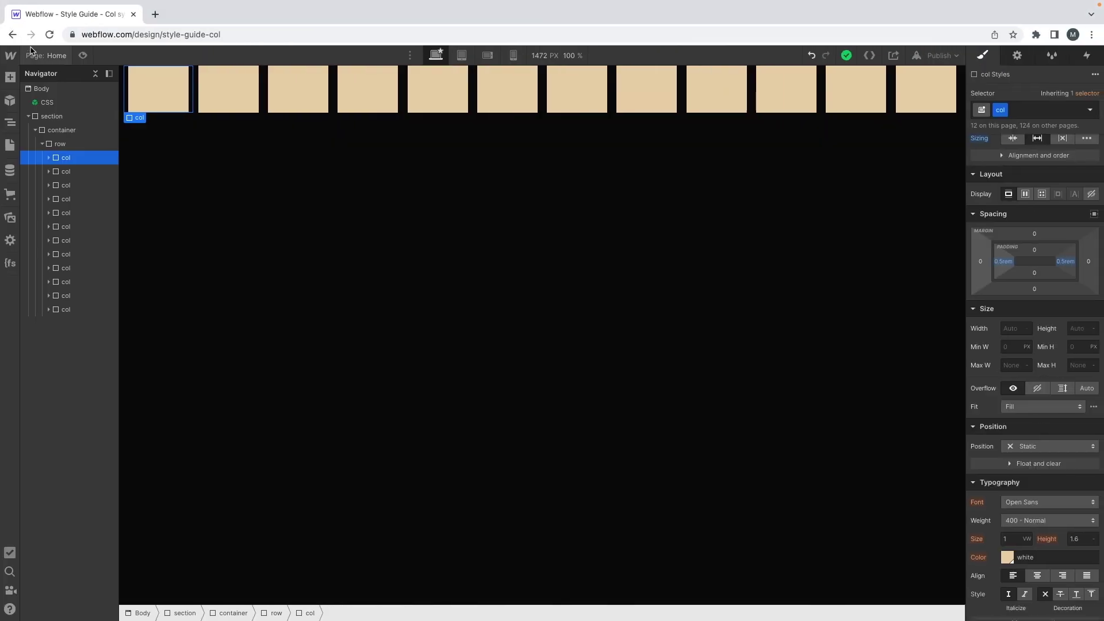
Step: Open the Style Guide page in Webflow and examine the desktop col-lg classes, including the flex basis and max width of the col-lg-11 column
key("p")
left_click(69, 163)
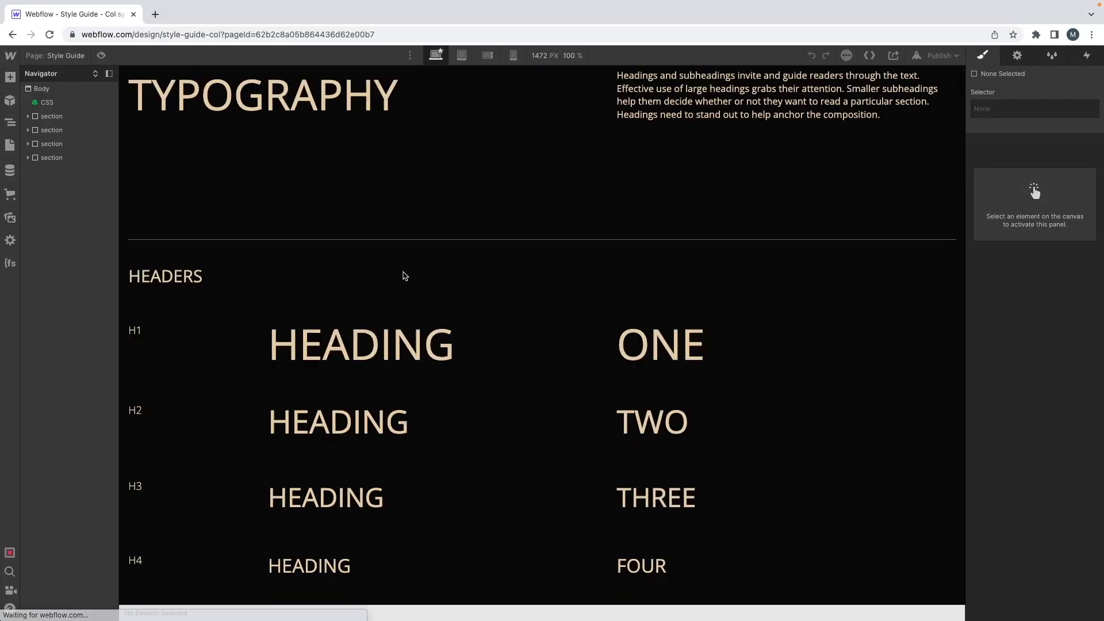
scroll(405, 275, "down", 15)
scroll(406, 275, "down", 20)
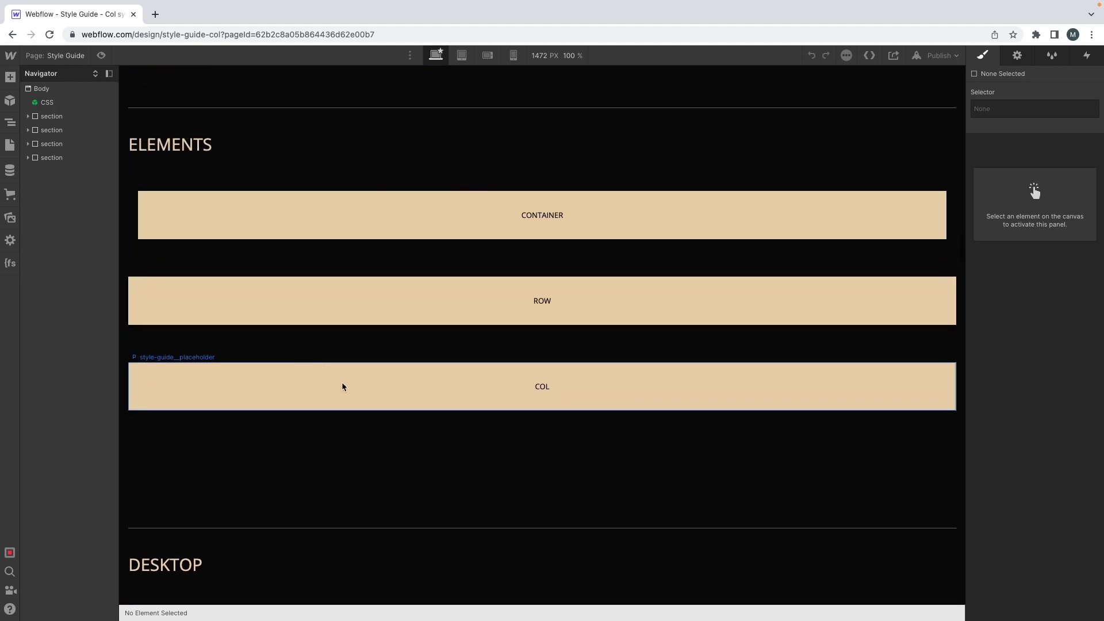
scroll(240, 241, "down", 6)
scroll(240, 241, "down", 2)
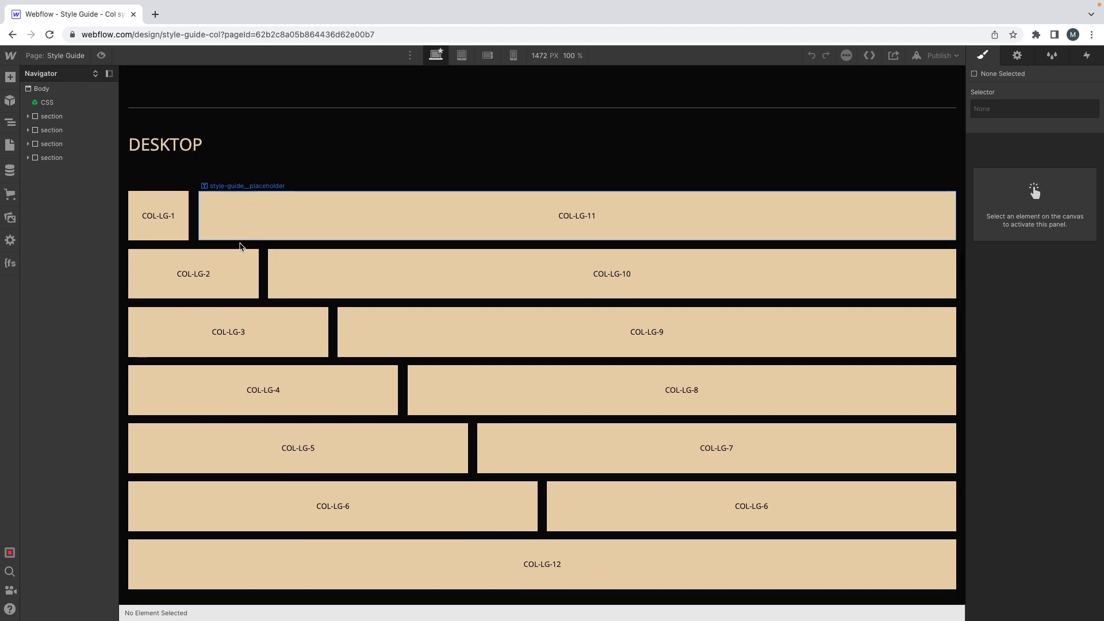
left_click(194, 196)
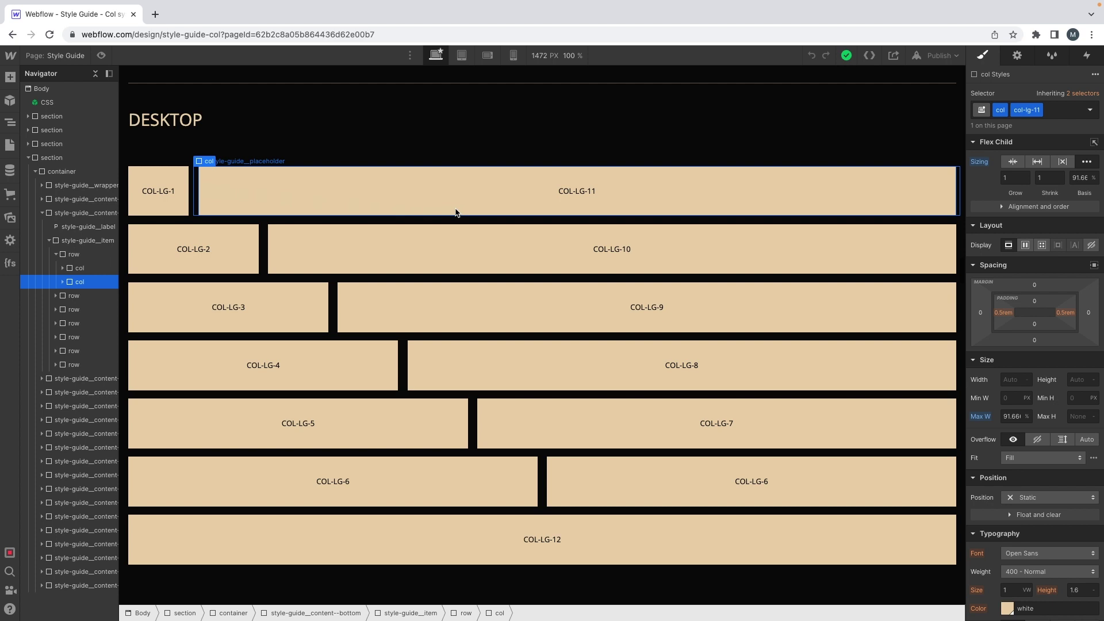
scroll(454, 214, "down", 2)
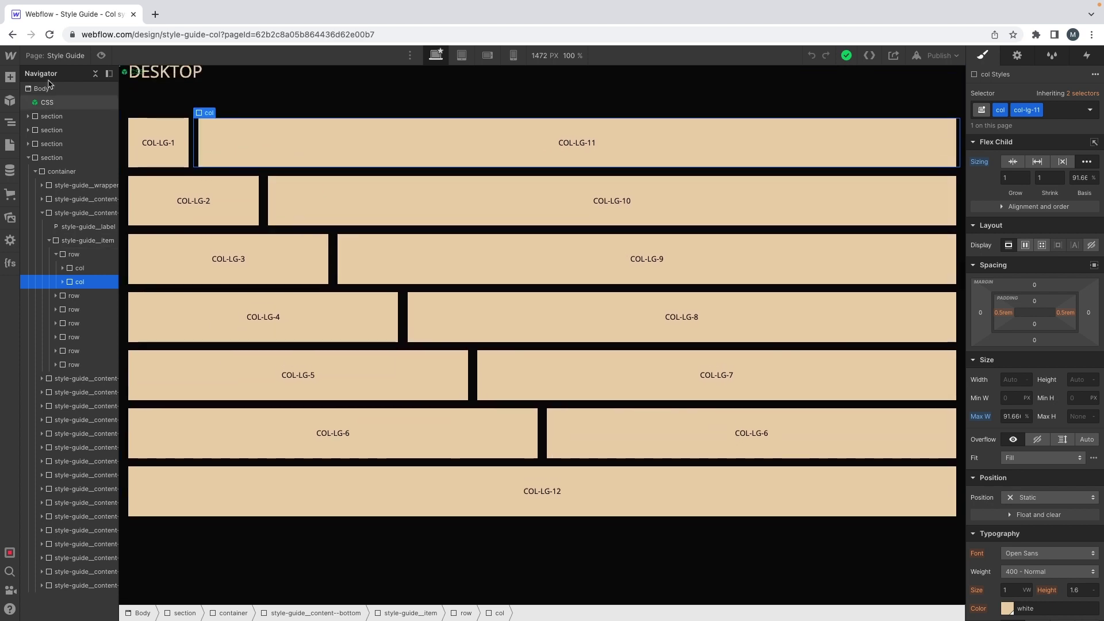
Step: Return to the Home page and delete the extra col elements from the row, leaving a single col
left_click(47, 56)
left_click(80, 146)
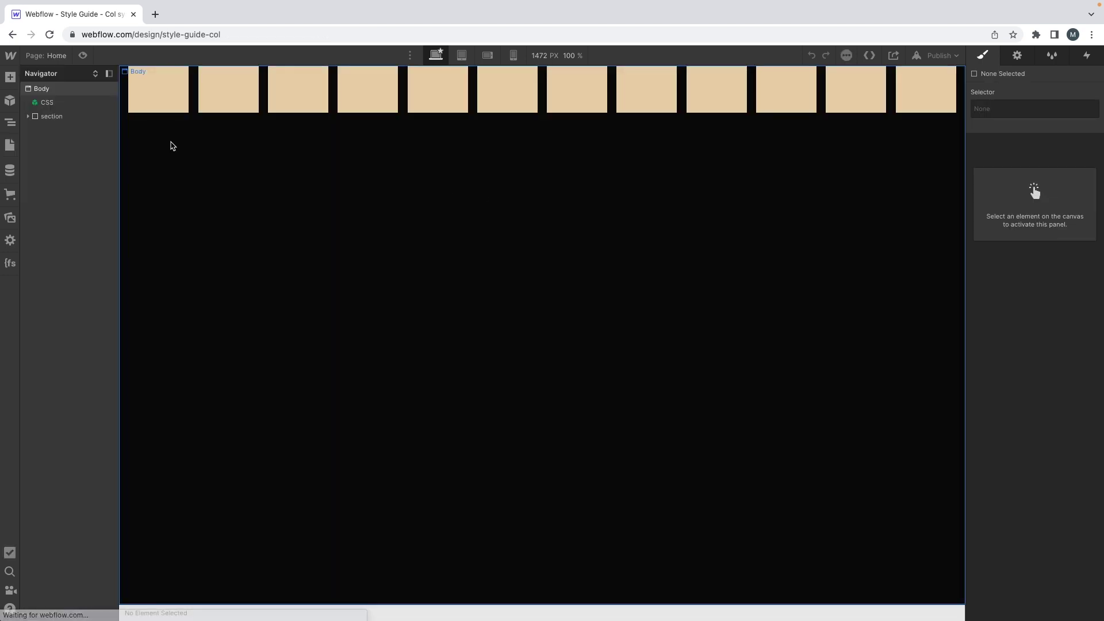
left_click(27, 116)
left_click(42, 144)
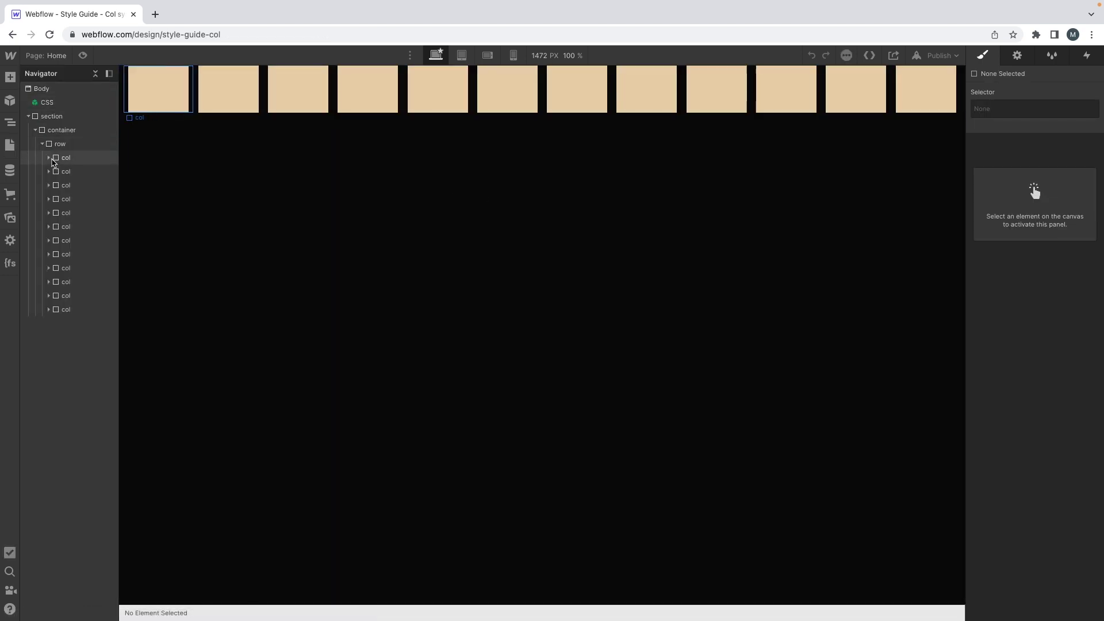
left_click(58, 161)
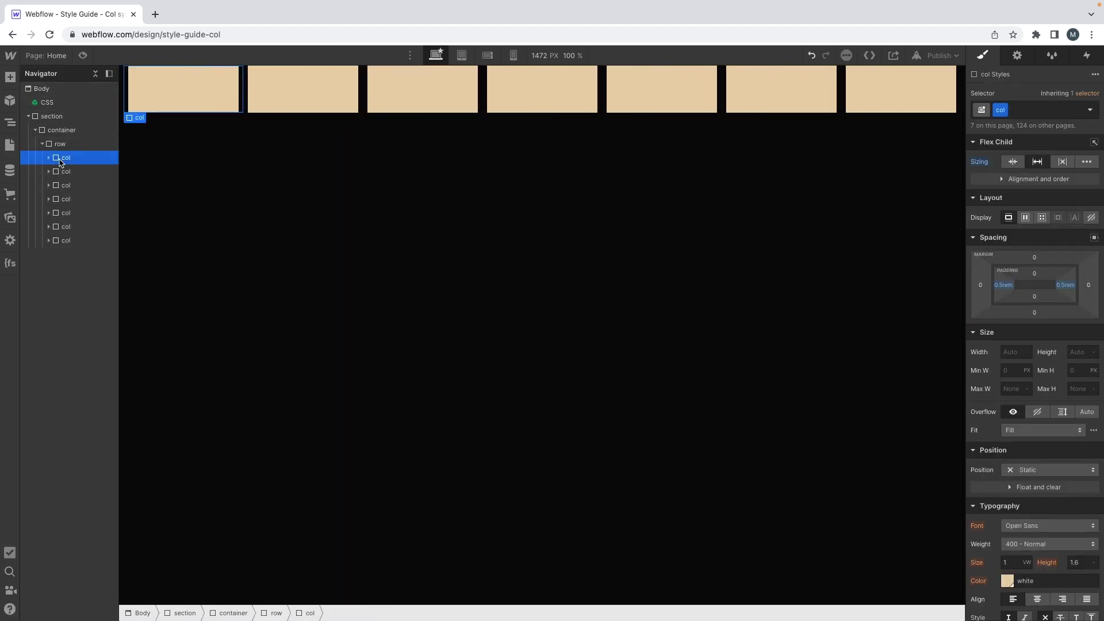
key("Delete")
key("Delete")
key("Delete")
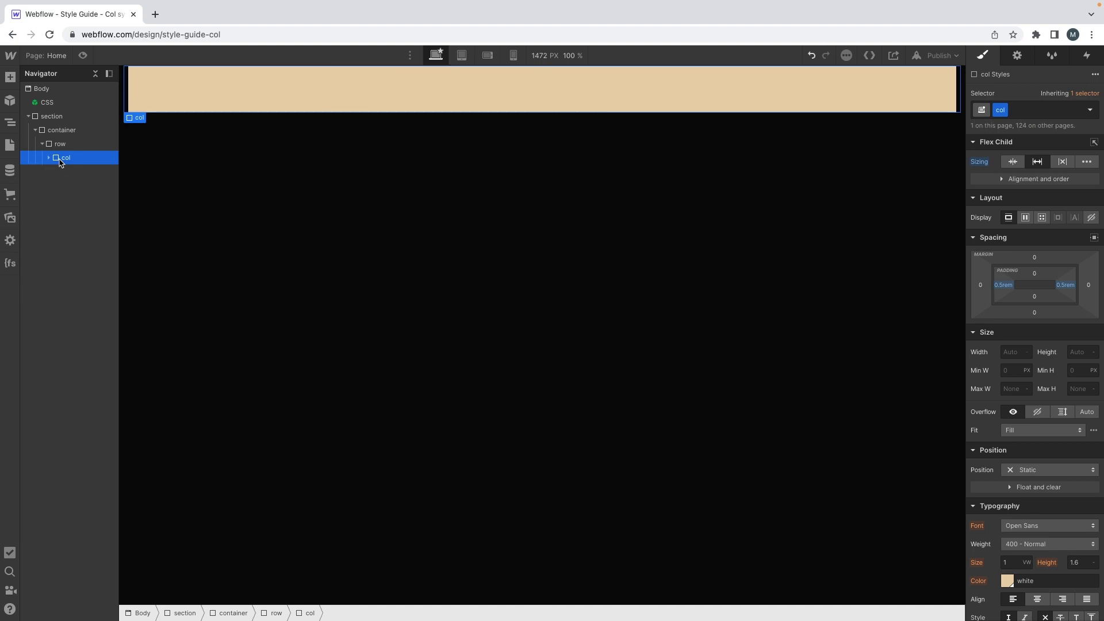
Step: Add the existing combo class col-lg-2 to the remaining col
key("ctrl+Return")
type("col-lg")
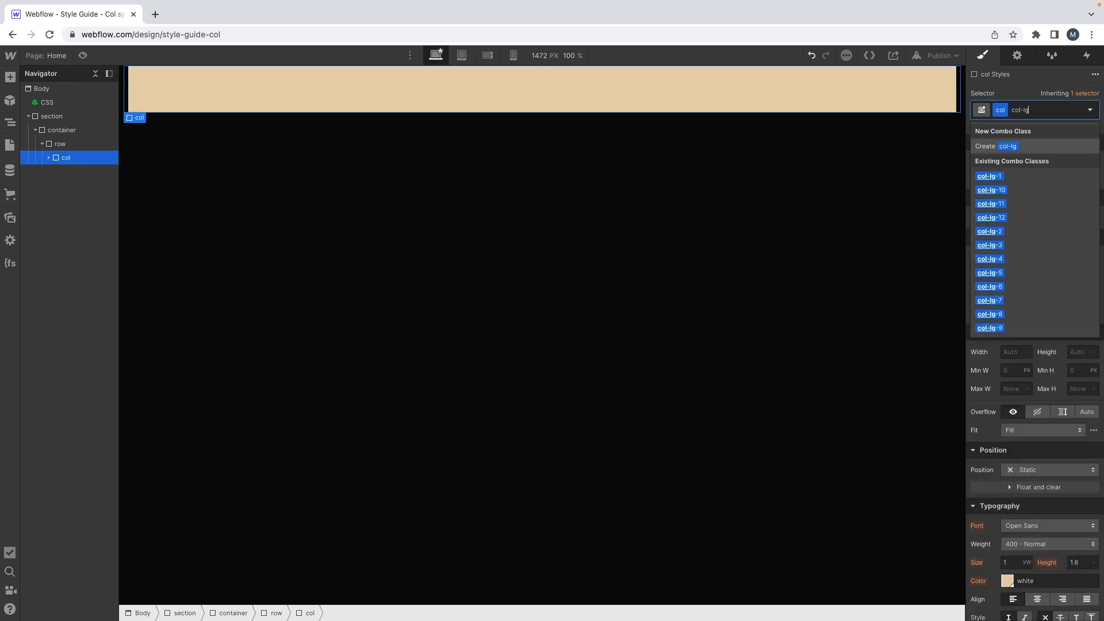
type("-2")
key("Return")
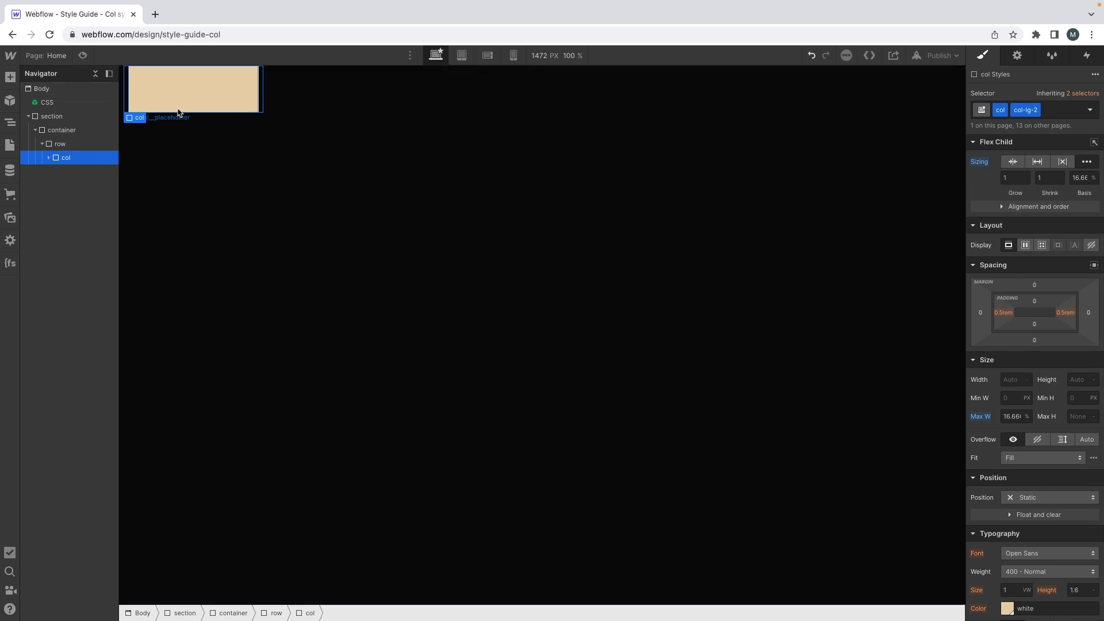
Step: Duplicate the col-lg-2 column inside the row and replace the second column's combo class with col-lg-8
left_click(61, 143)
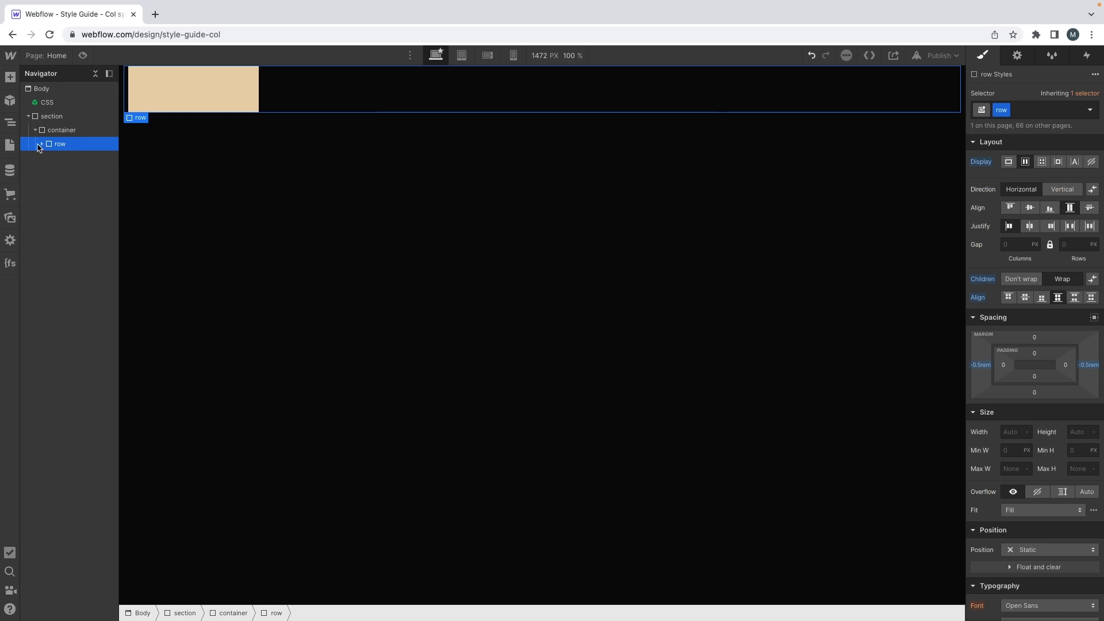
left_click(40, 144)
left_click(66, 163)
key("ctrl+d")
left_click(70, 171)
key("ctrl+Return")
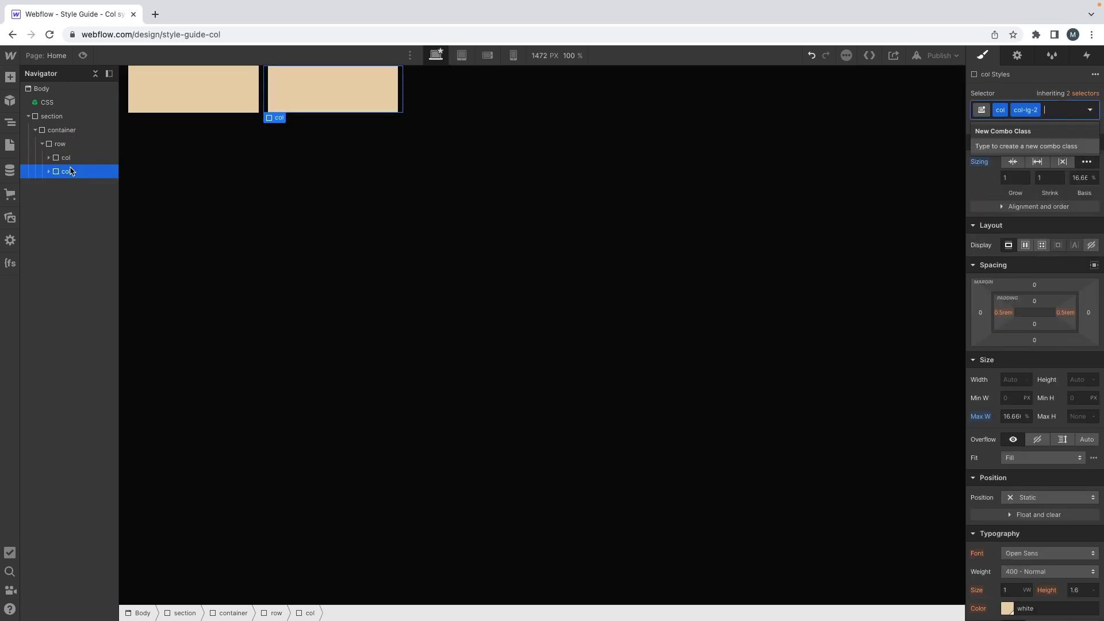
key("BackSpace")
type("col-lg-")
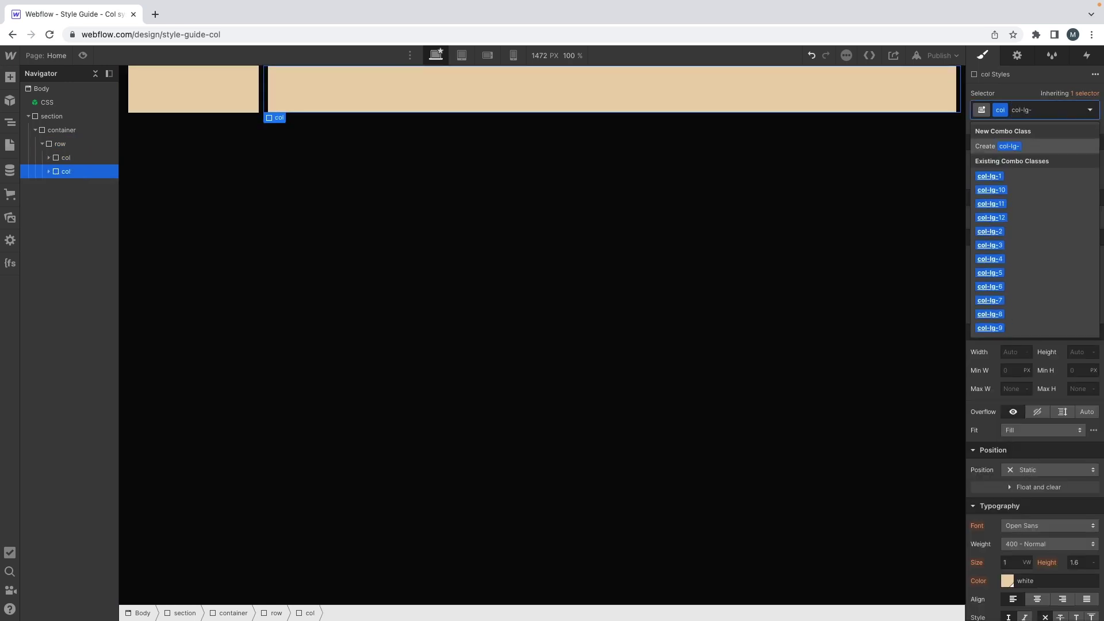
type("8")
key("Return")
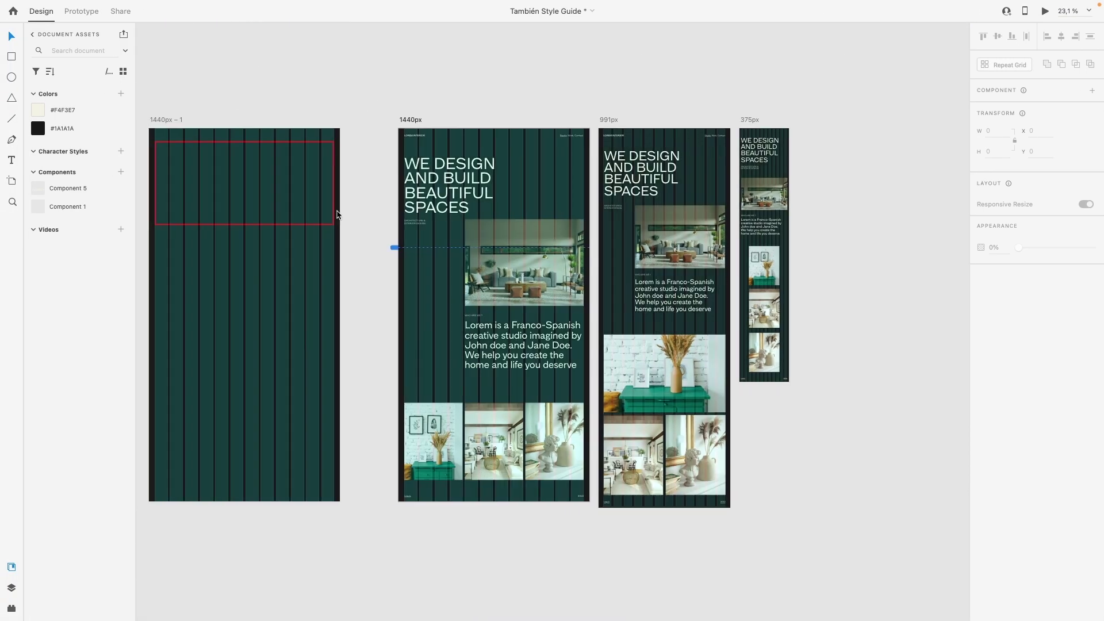
Step: In Adobe XD, move the red-bordered rectangle down to Y 432, narrow it to 212 px across two columns, and enable its fill
scroll(338, 214, "left", 3)
left_click_drag(379, 224, 381, 269)
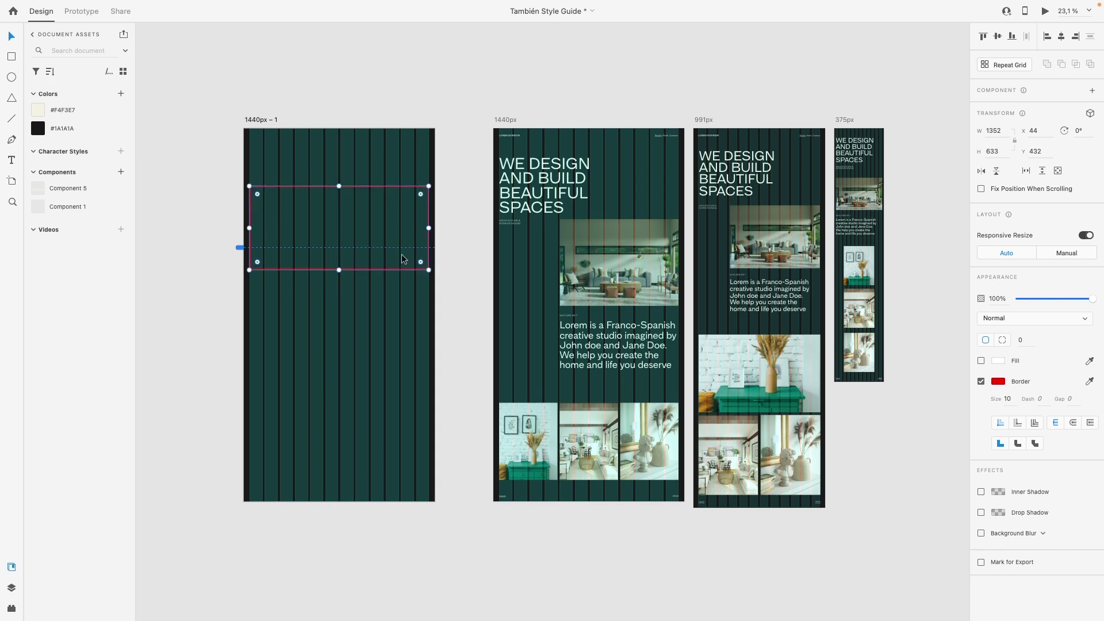
left_click_drag(426, 229, 277, 231)
left_click(981, 361)
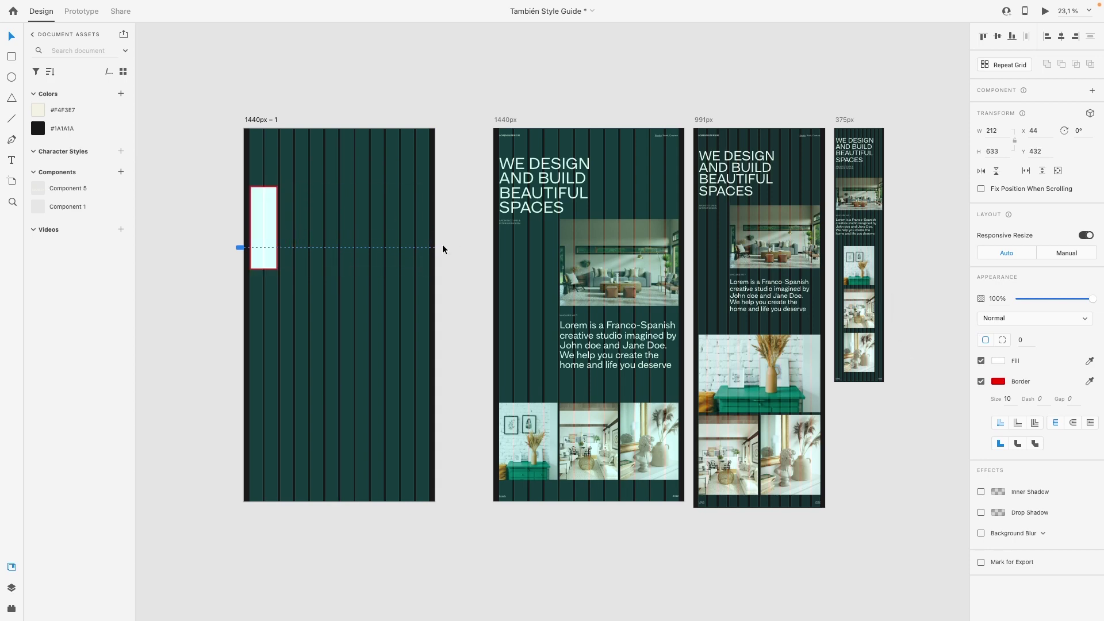
Step: Toggle the layout grid display twice and adjust the placement of the filled rectangle on the 1440px – 1 artboard
scroll(442, 243, "up", 3)
key("ctrl+shift+apostrophe")
key("ctrl+shift+apostrophe")
left_click_drag(381, 210, 465, 169)
mouse_move(543, 165)
left_mouse_down()
mouse_move(494, 164)
mouse_move(542, 163)
left_mouse_up()
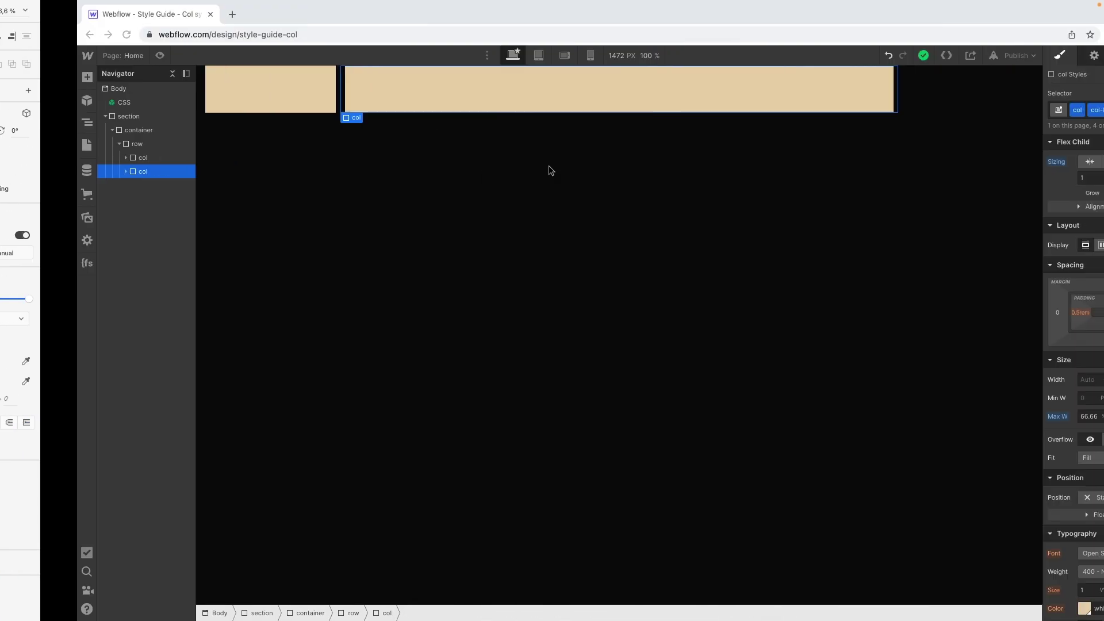
Step: Add the existing combo class justify-between to the row on the Home page
left_click(74, 143)
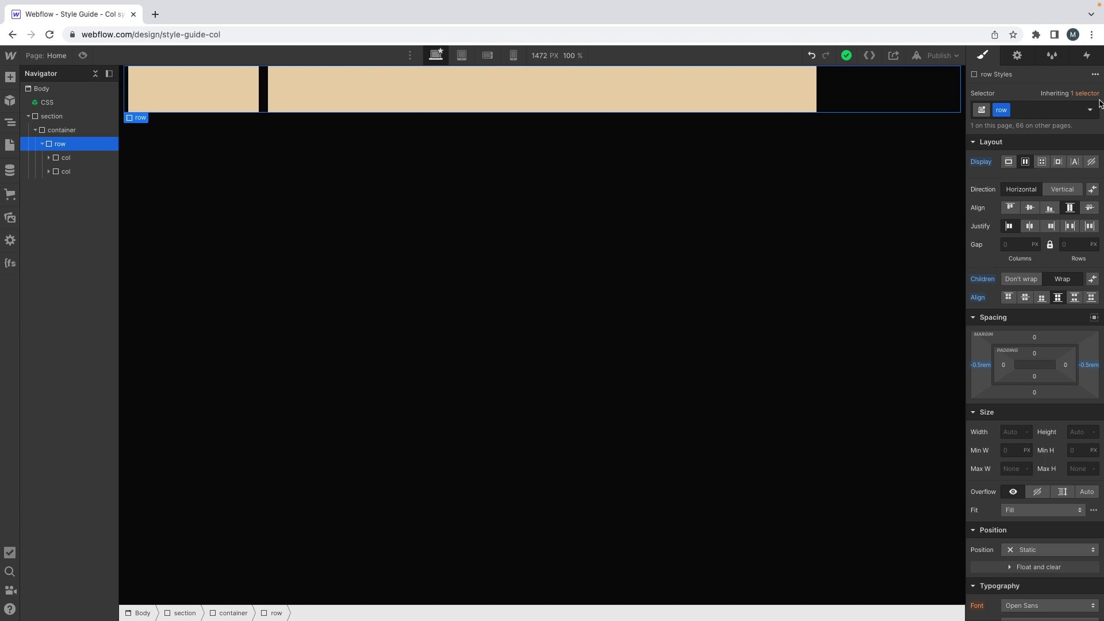
left_click(1049, 109)
type("just")
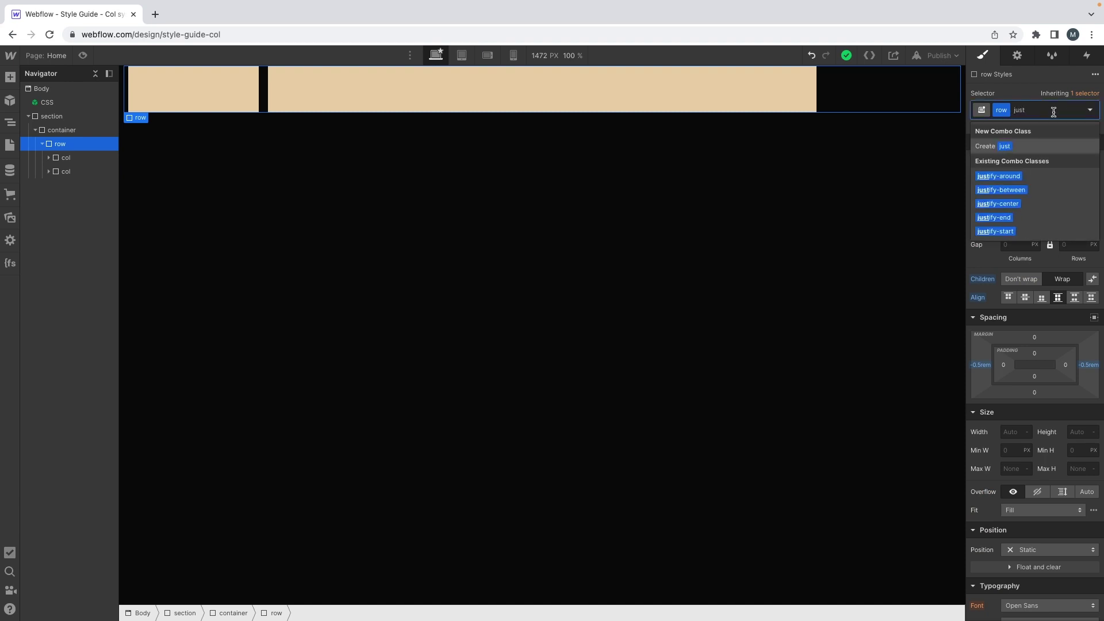
left_click(1018, 195)
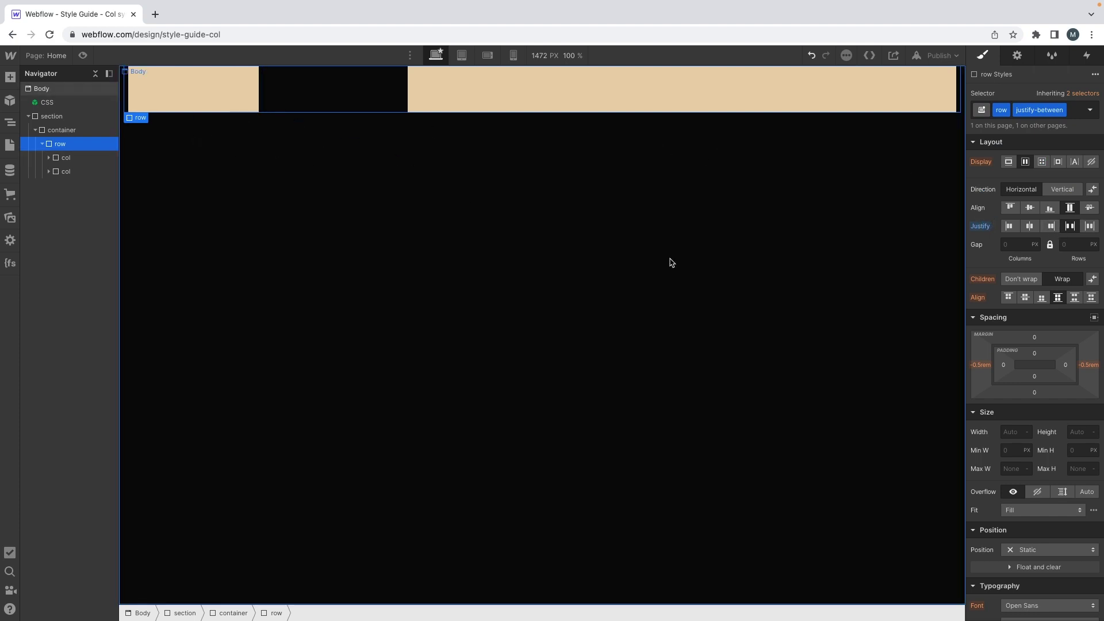
Step: Replace the row's justify-between combo class with justify-end and inspect the resulting column placement
left_click(1072, 113)
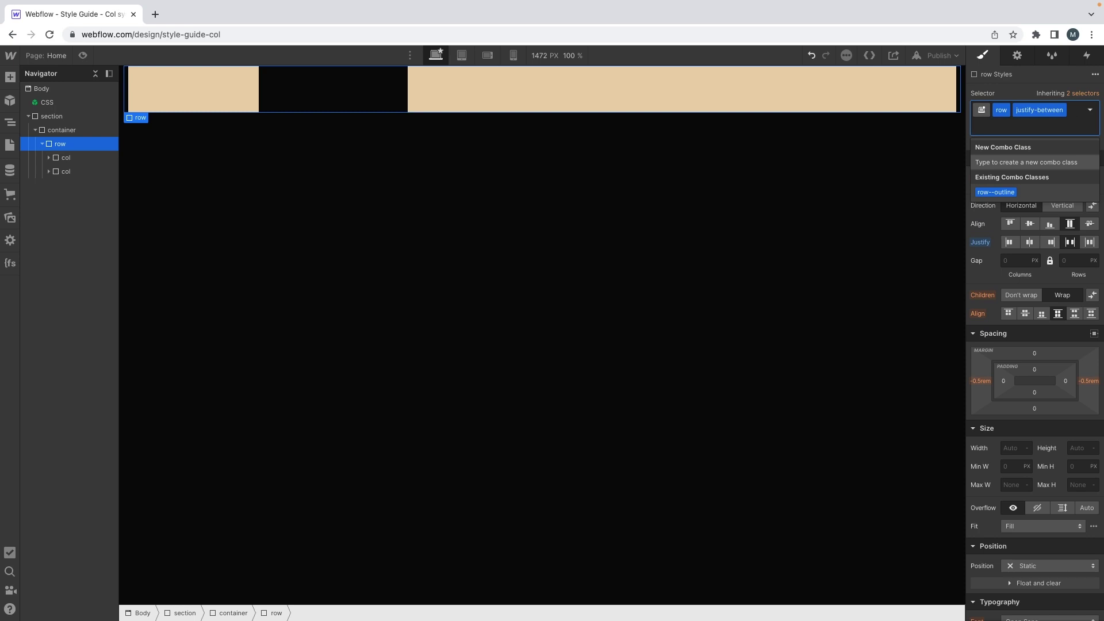
key("BackSpace")
type("justi")
key("Down")
key("Down")
key("Down")
key("Down")
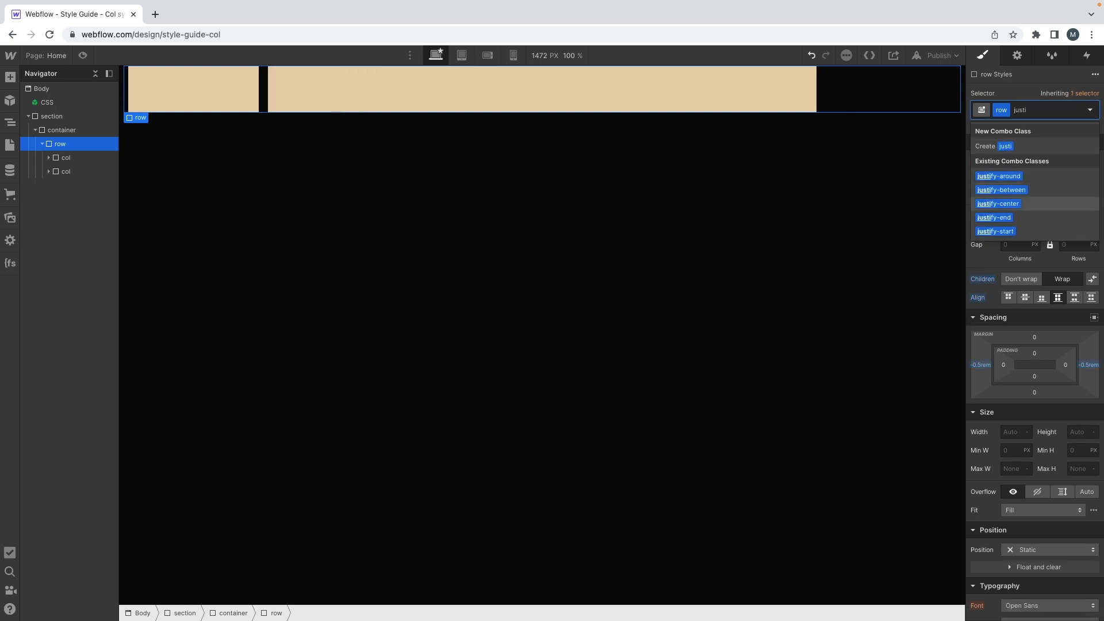
key("Return")
left_click(645, 167)
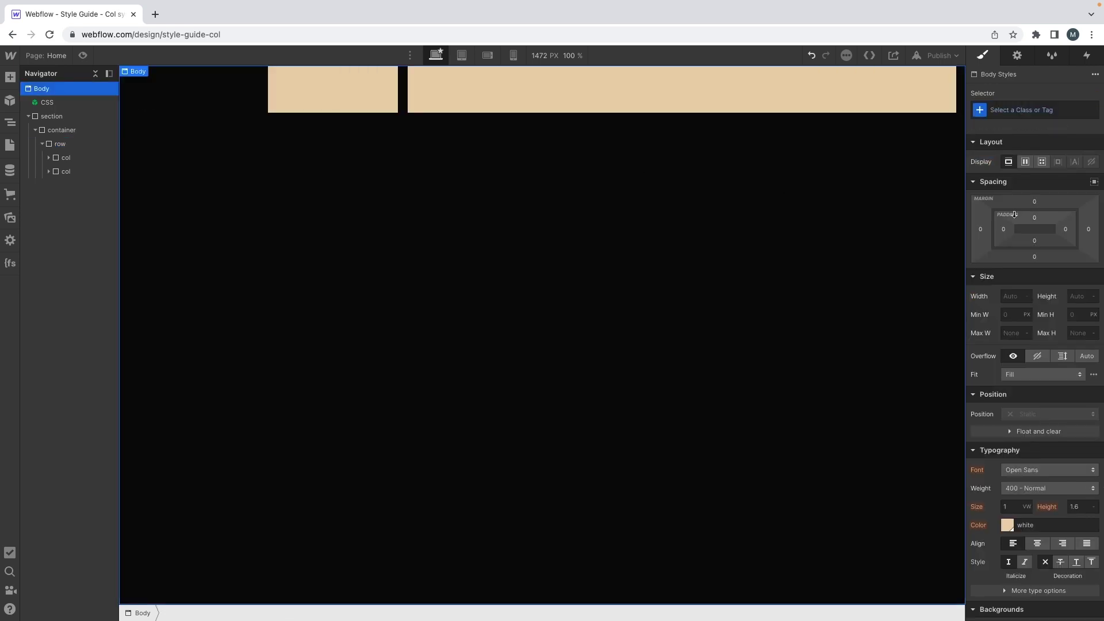
left_click(277, 111)
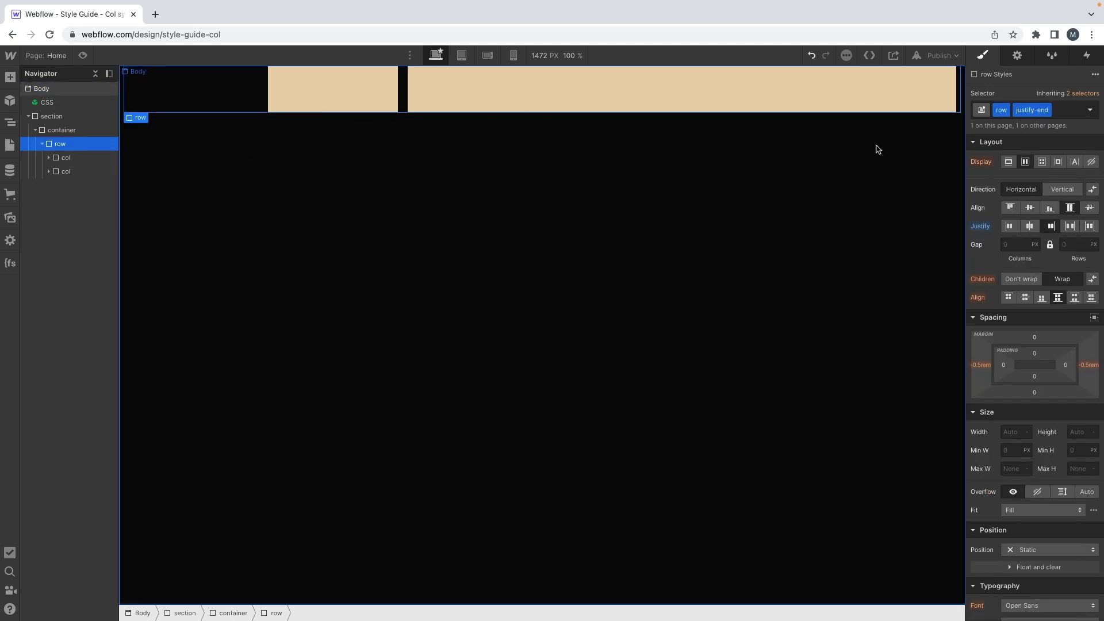
Step: Open the Style Guide page and examine its column, margin, align and justify example sections
left_click(38, 55)
left_click(94, 162)
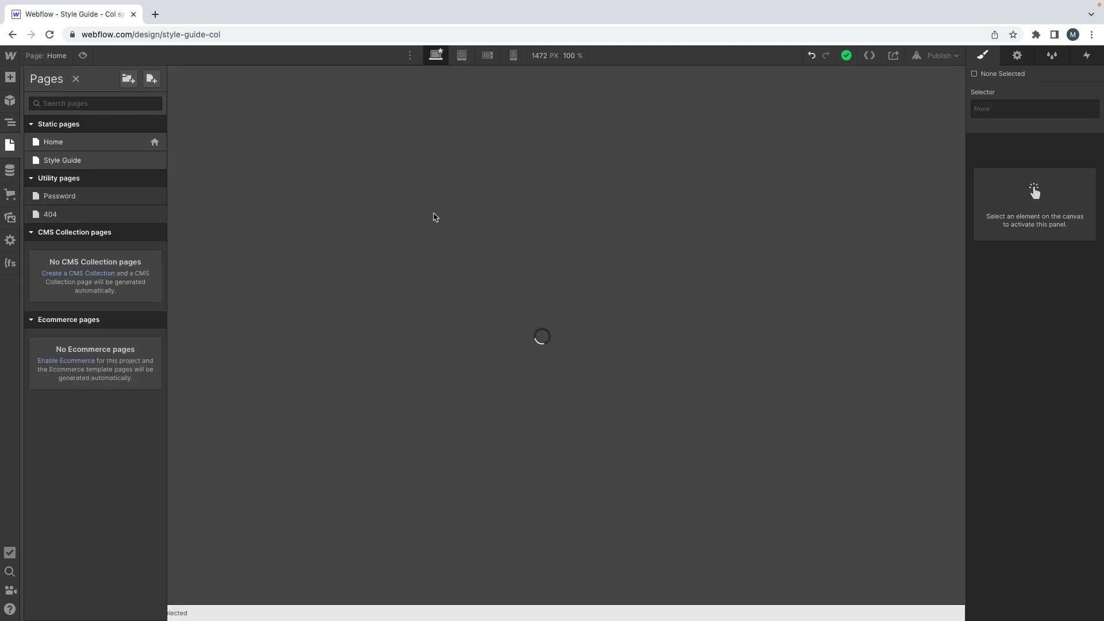
scroll(433, 216, "down", 20)
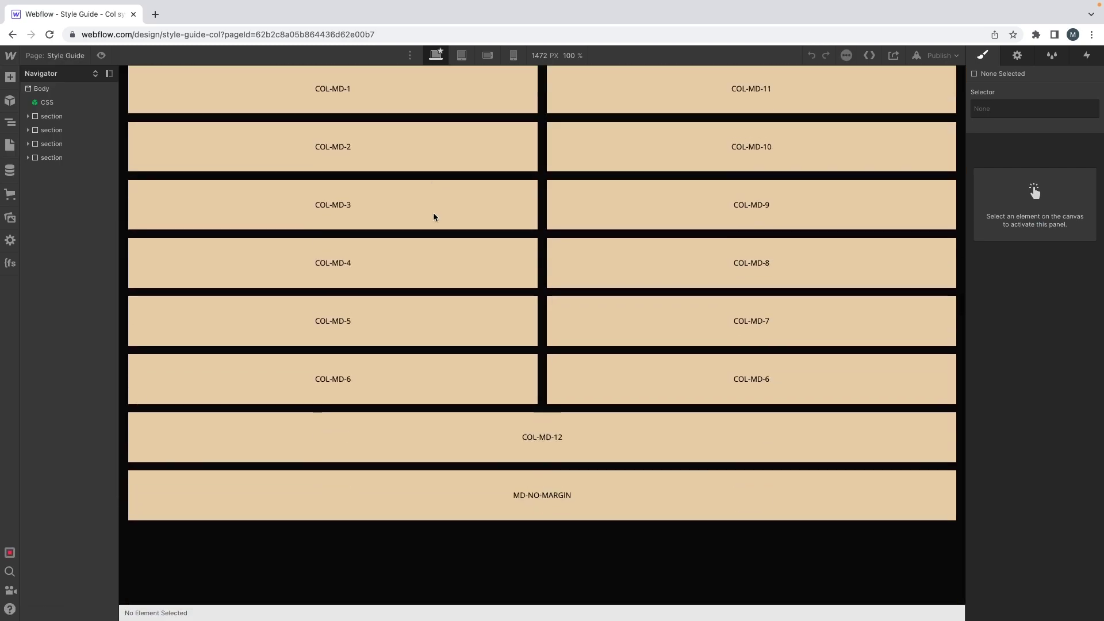
scroll(434, 216, "down", 15)
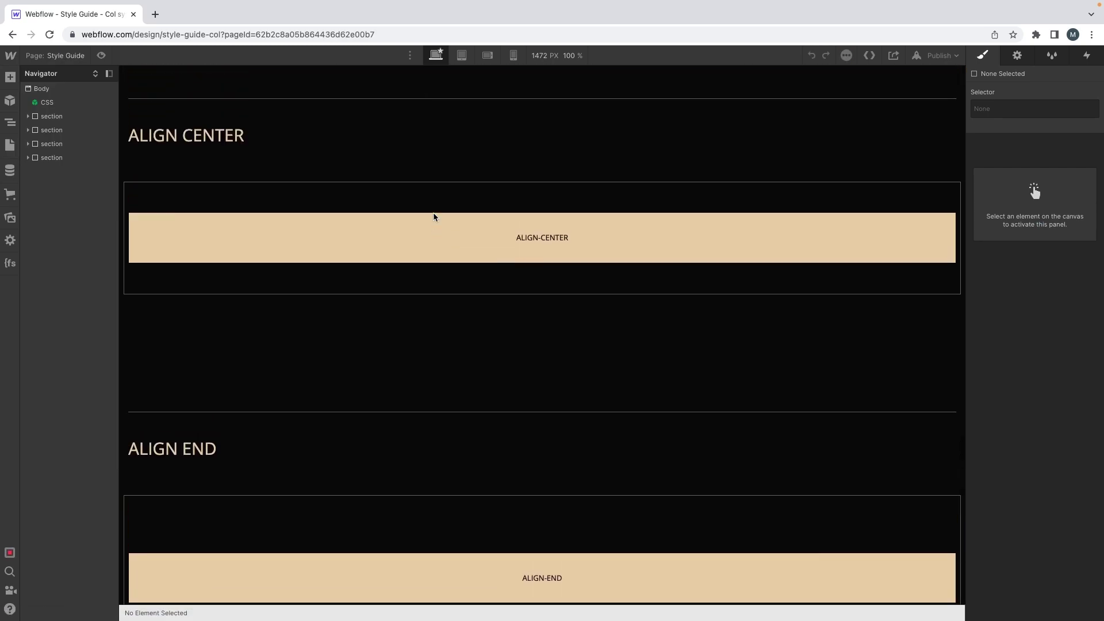
scroll(433, 216, "up", 15)
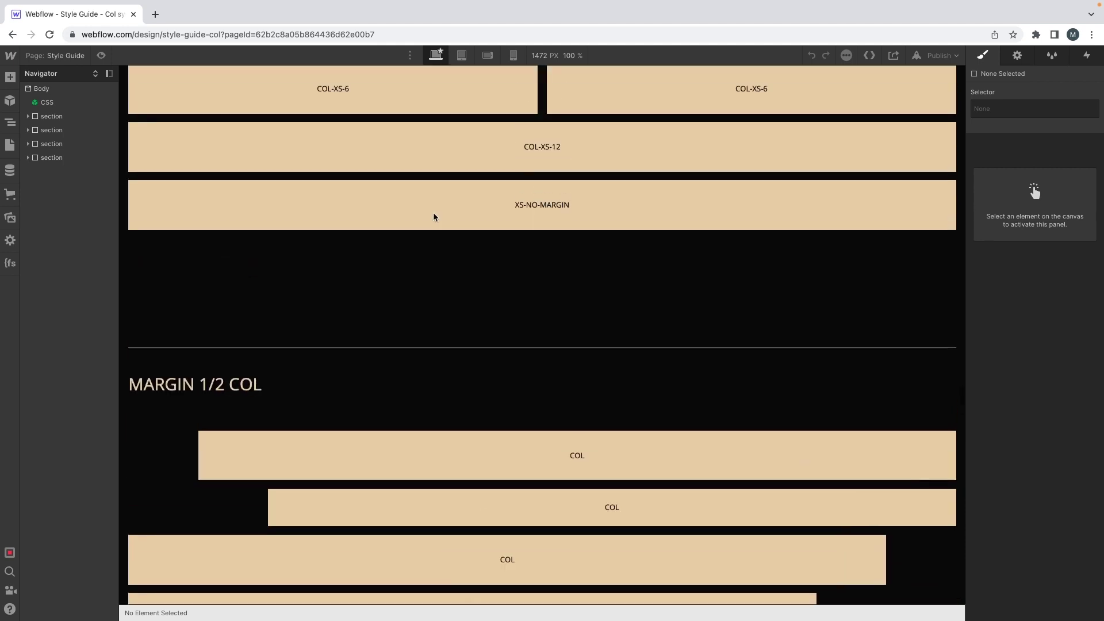
scroll(433, 217, "down", 12)
scroll(402, 225, "up", 4)
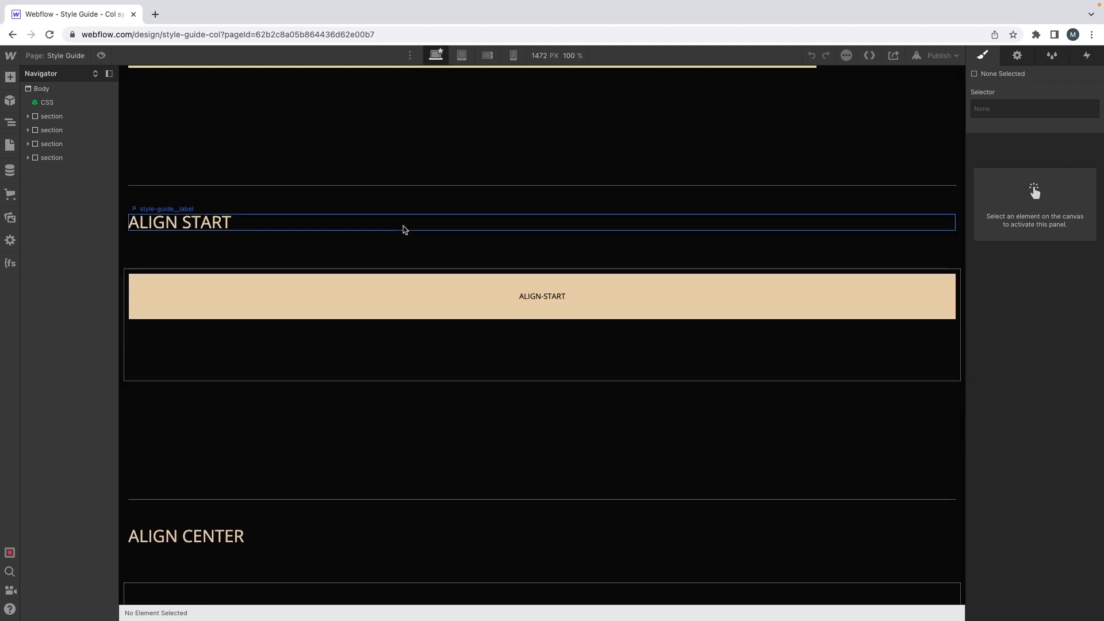
scroll(198, 352, "down", 20)
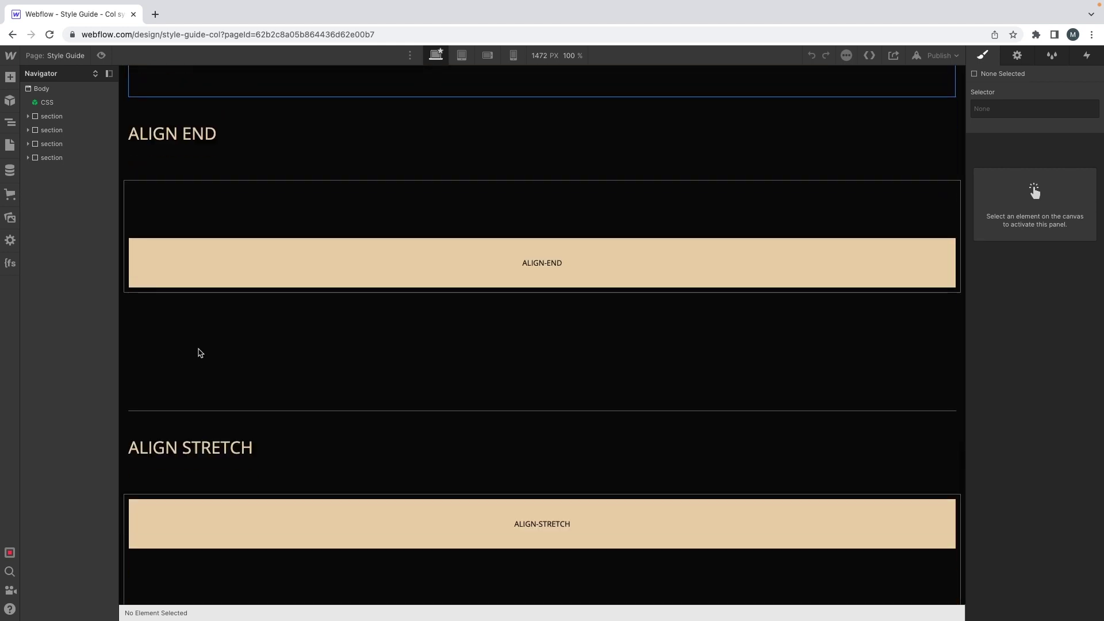
scroll(202, 350, "down", 14)
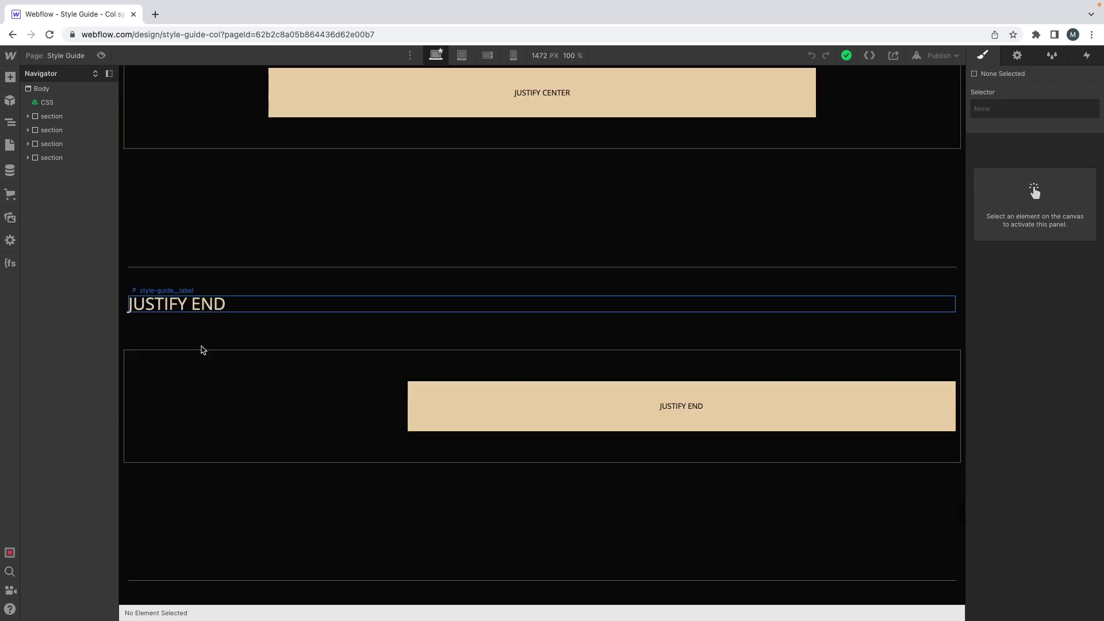
scroll(202, 348, "up", 18)
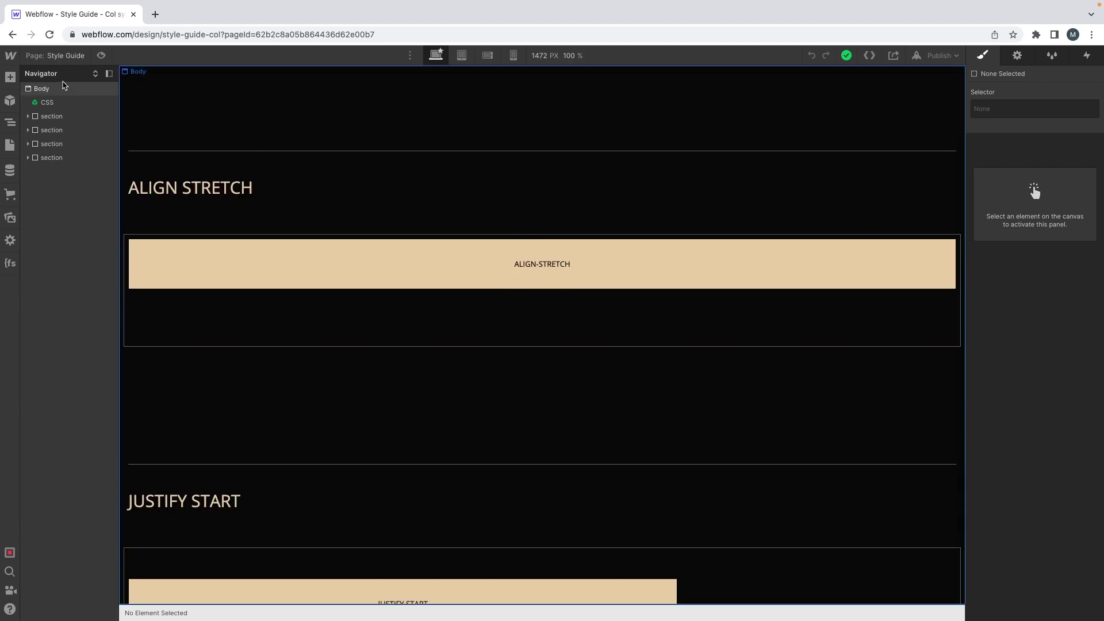
Step: Return to the Home page, expand the section down to its columns, and inspect the classes of the row and first col
left_click(9, 145)
left_click(79, 148)
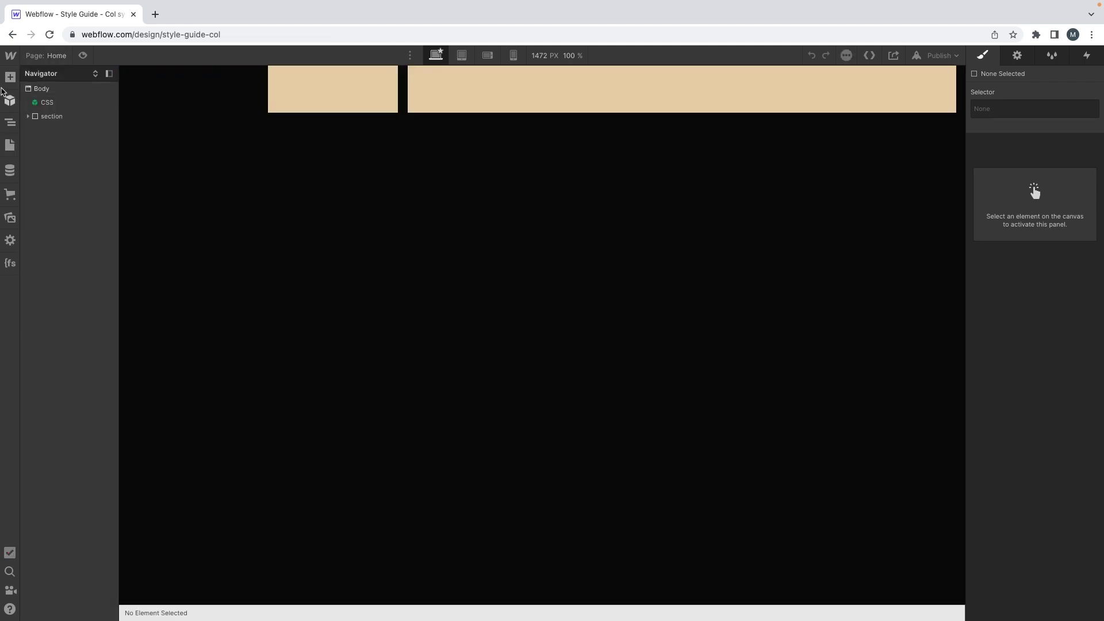
left_click(26, 117)
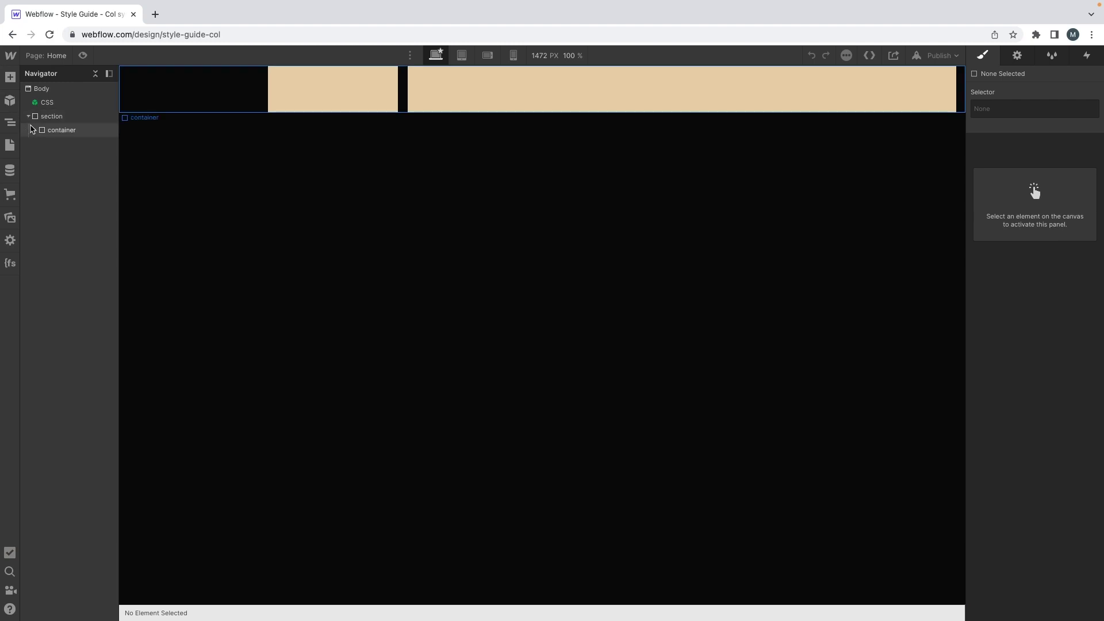
left_click(34, 130)
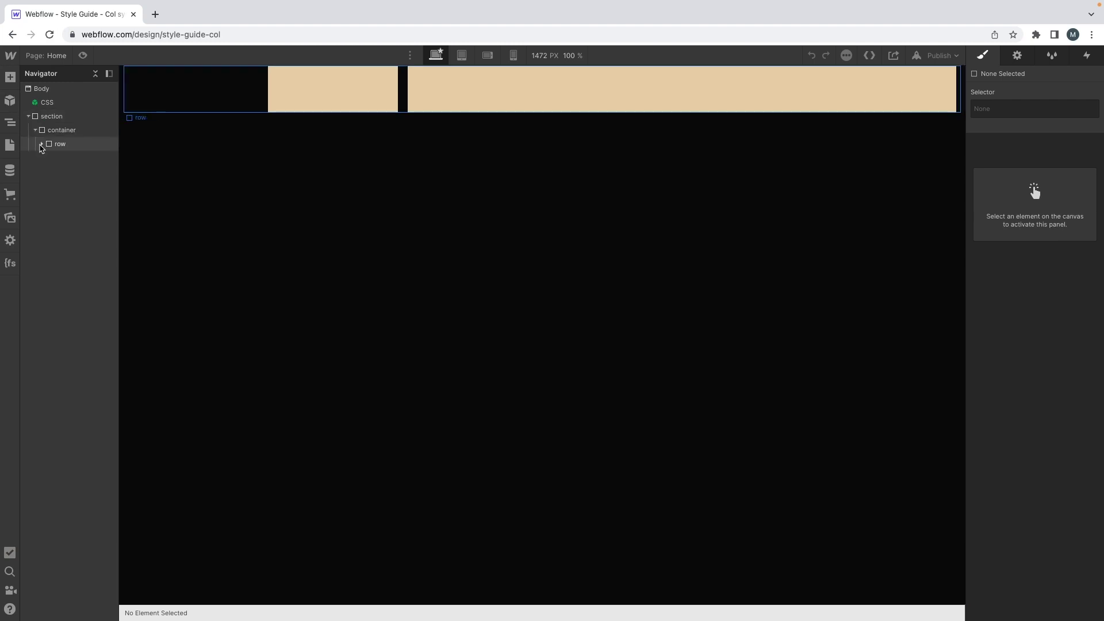
left_click(42, 144)
left_click(58, 149)
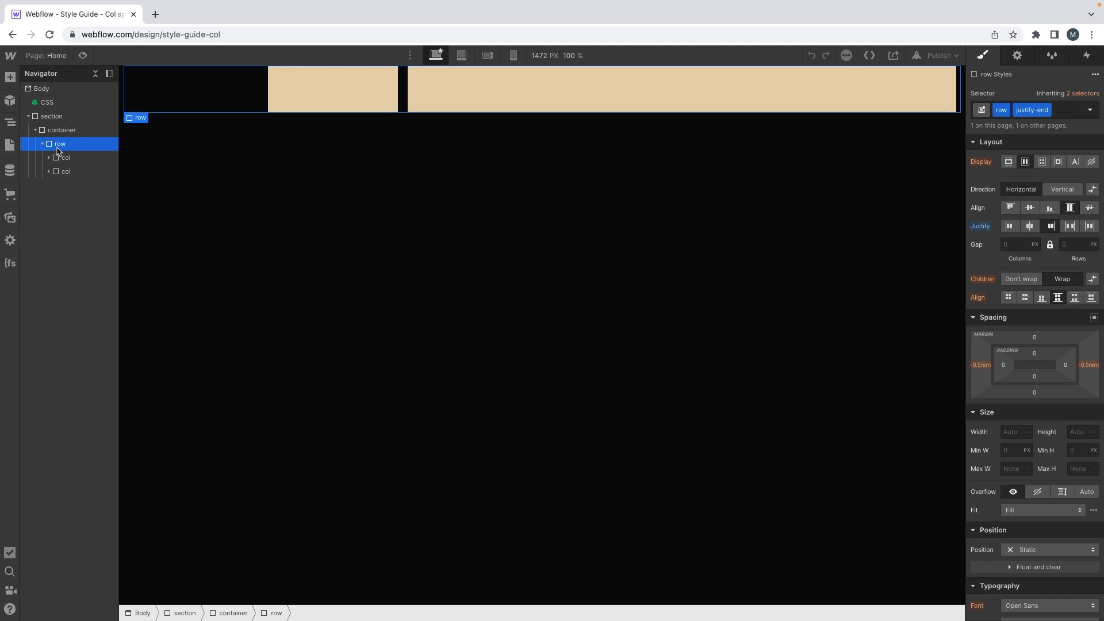
left_click(81, 161)
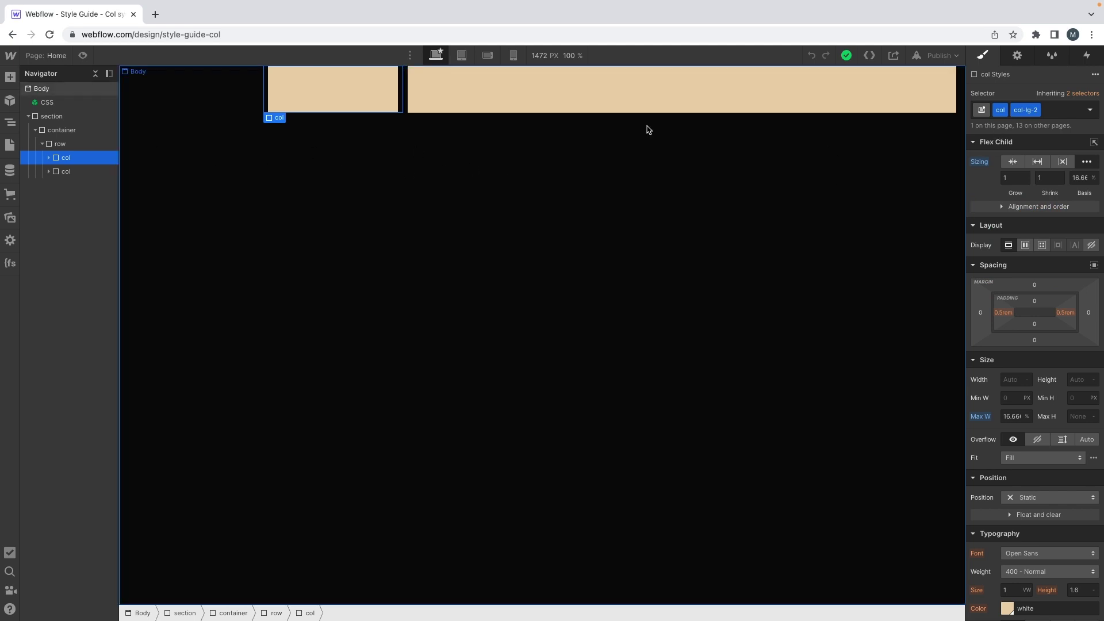
Step: Replace the row's justify-end combo class with the existing justify-between class
left_click(65, 142)
key("ctrl+Return")
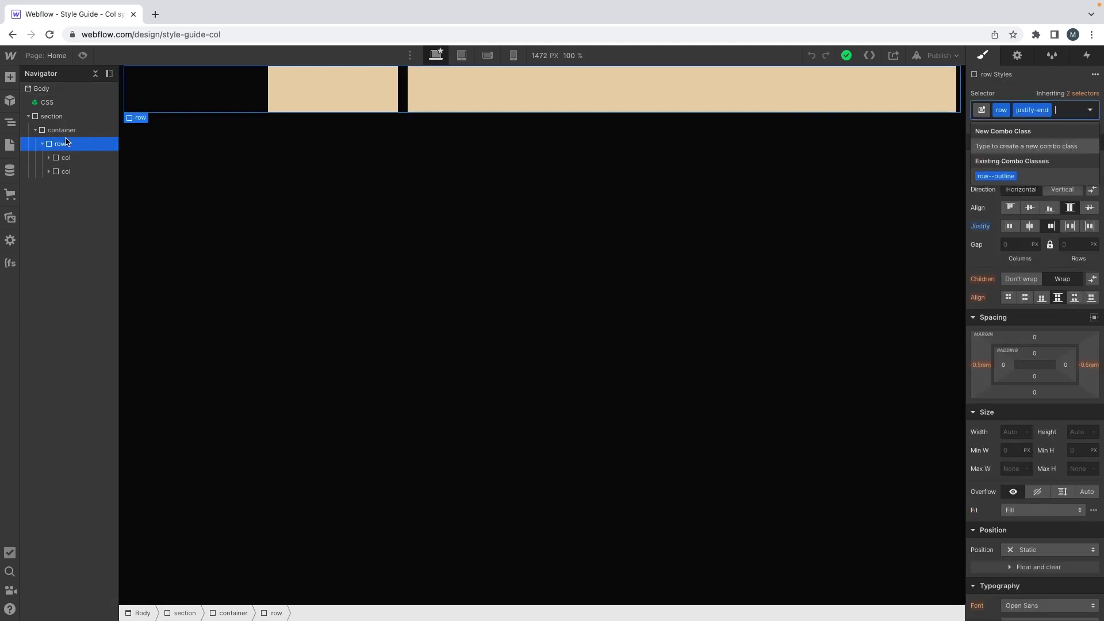
key("BackSpace")
type("just")
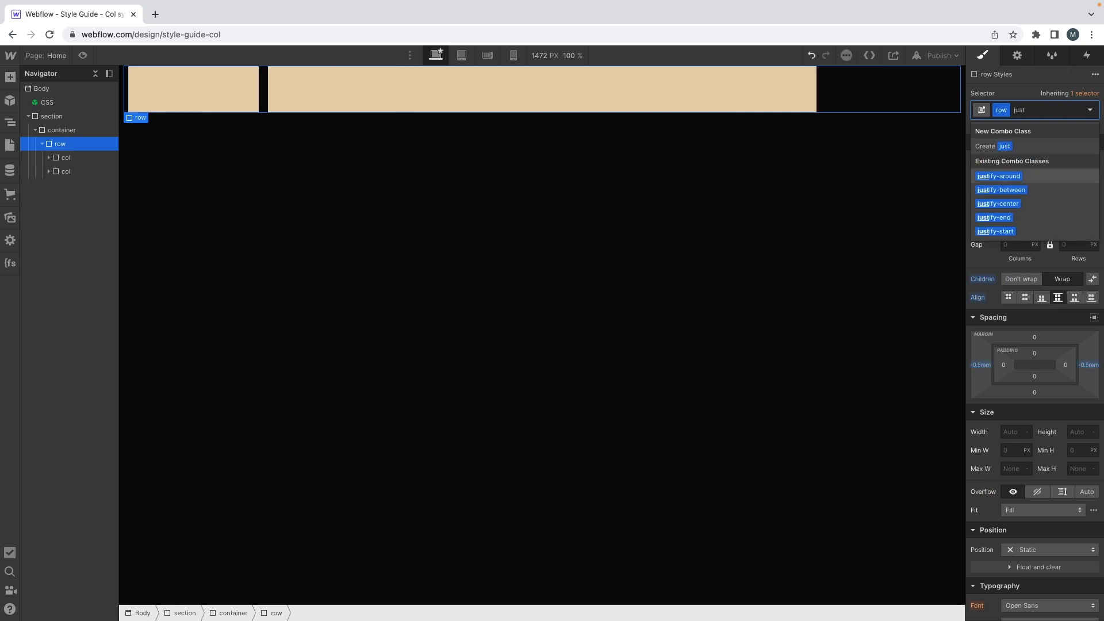
key("Return")
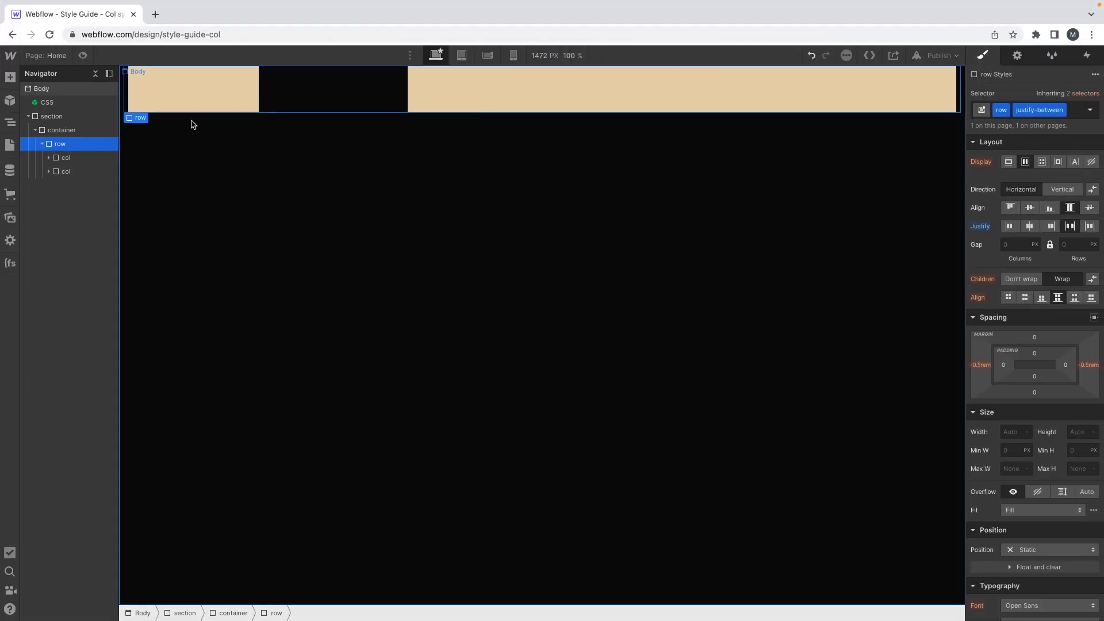
Step: At the tablet breakpoint, add the combo class col-md-8 to the first col, alongside col-lg-2
left_click(66, 163)
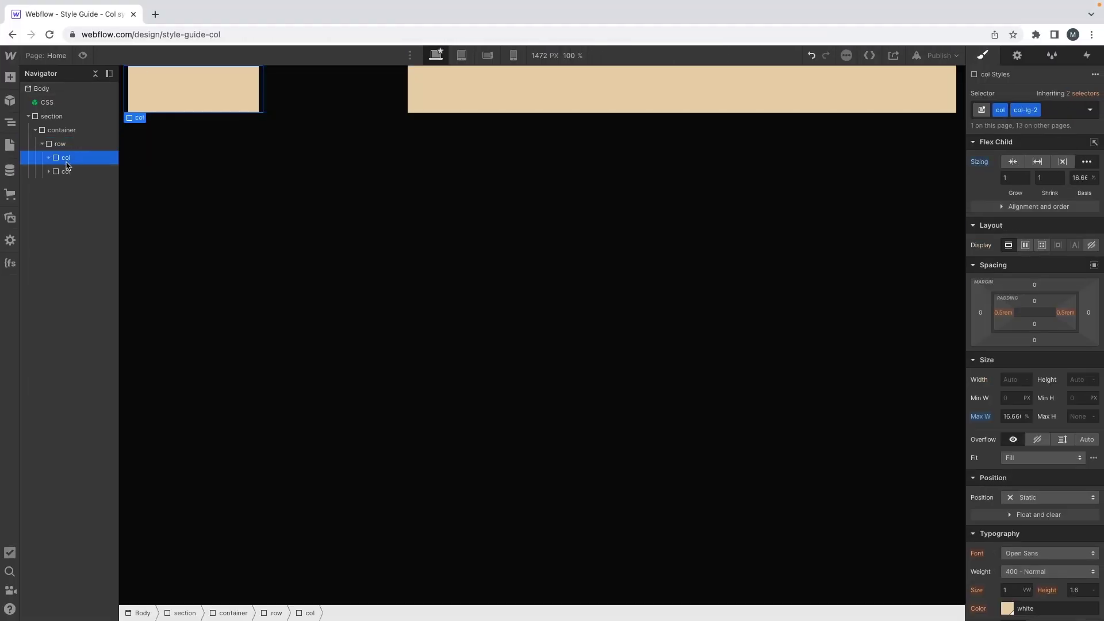
left_click(462, 55)
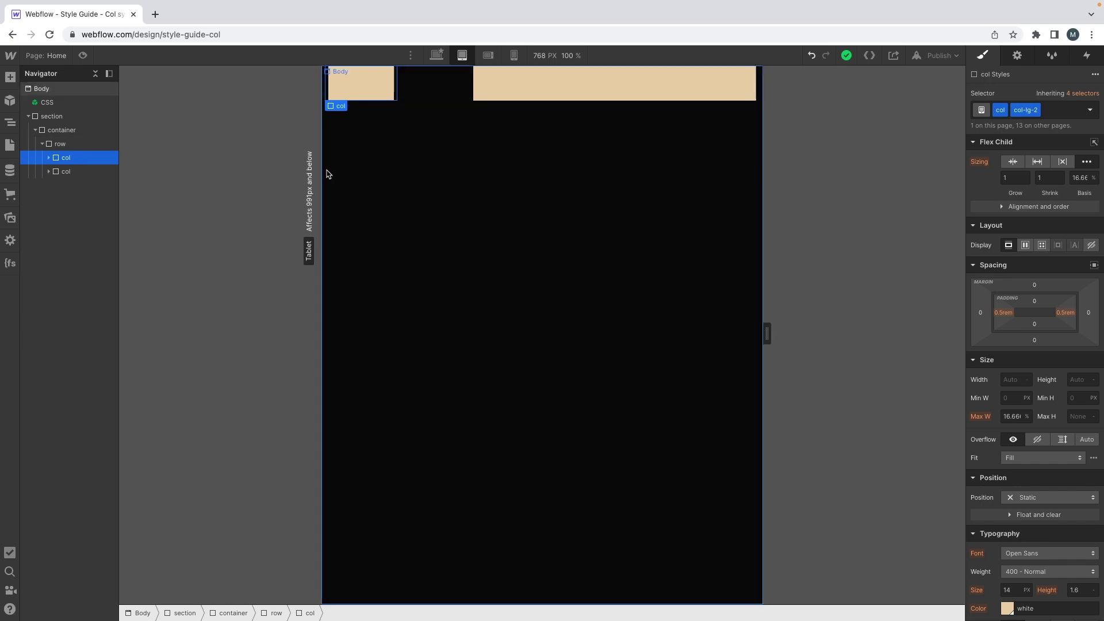
left_click(1047, 111)
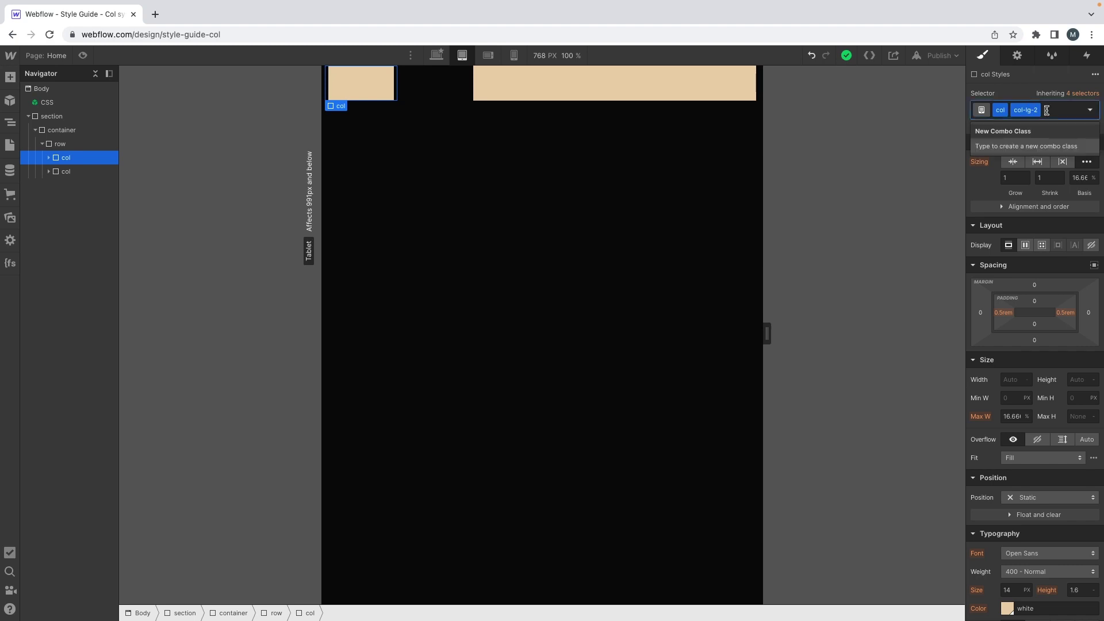
type("col-md")
type("-8")
key("Return")
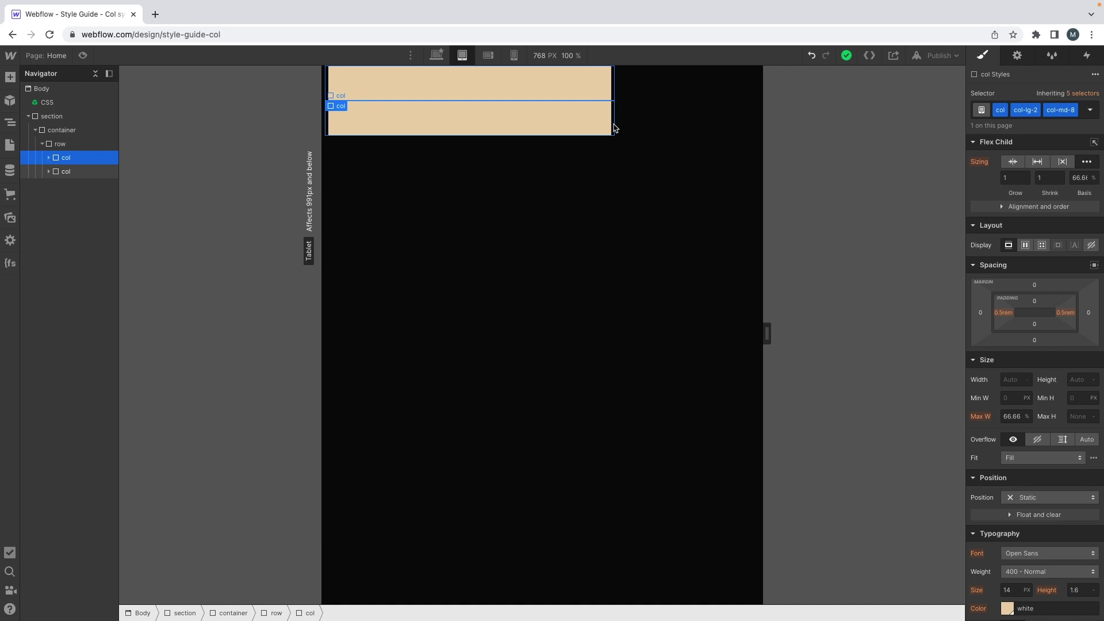
Step: Add the combo class col-md-3 to the second col, alongside col-lg-8
left_click(82, 173)
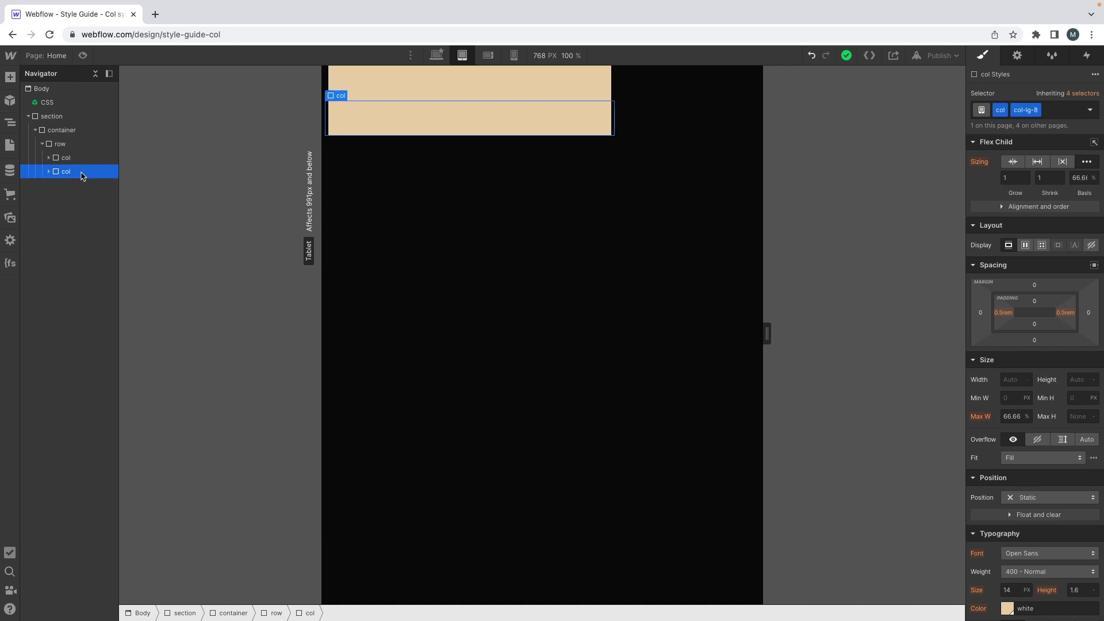
key("super+Return")
type("col-md-3")
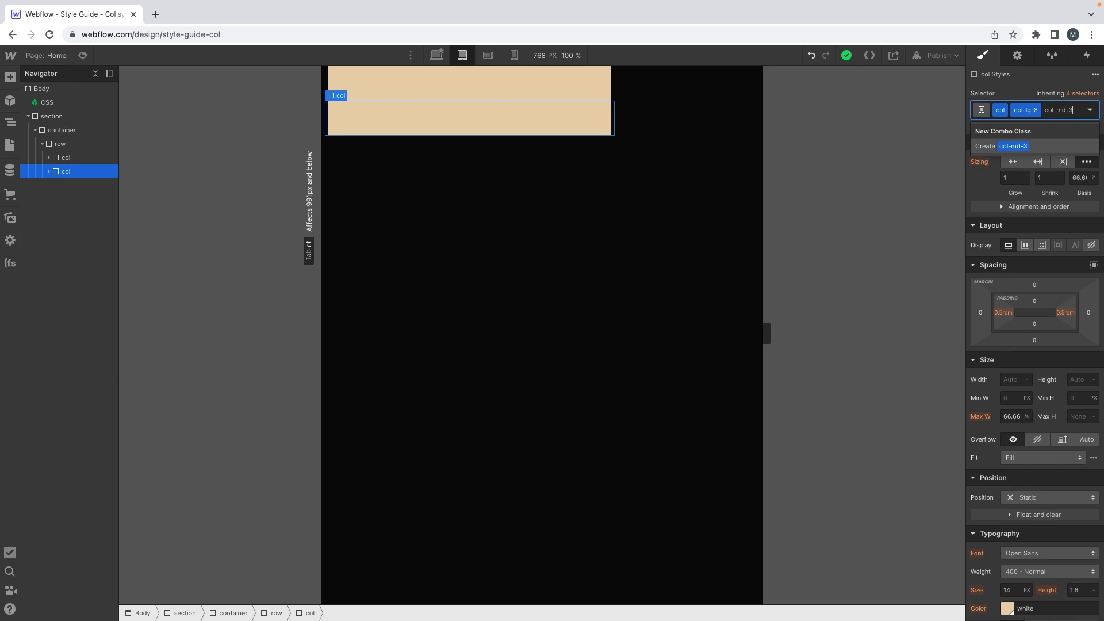
key("Return")
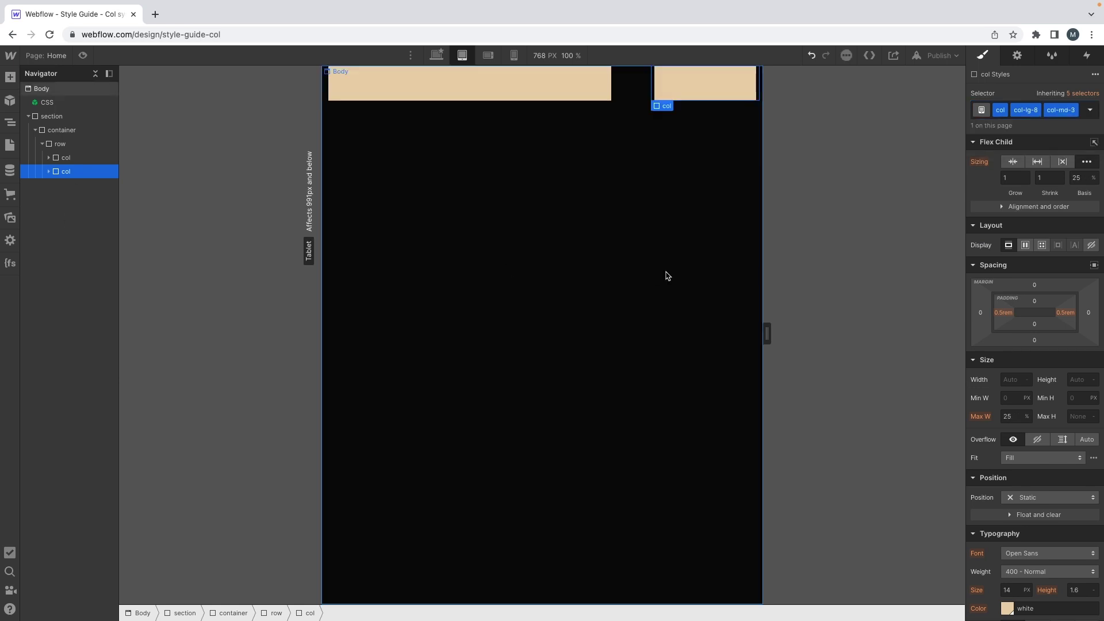
Step: Switch back to the desktop breakpoint and review the Desktop and Tablet column sections on the Style Guide page
left_click(437, 56)
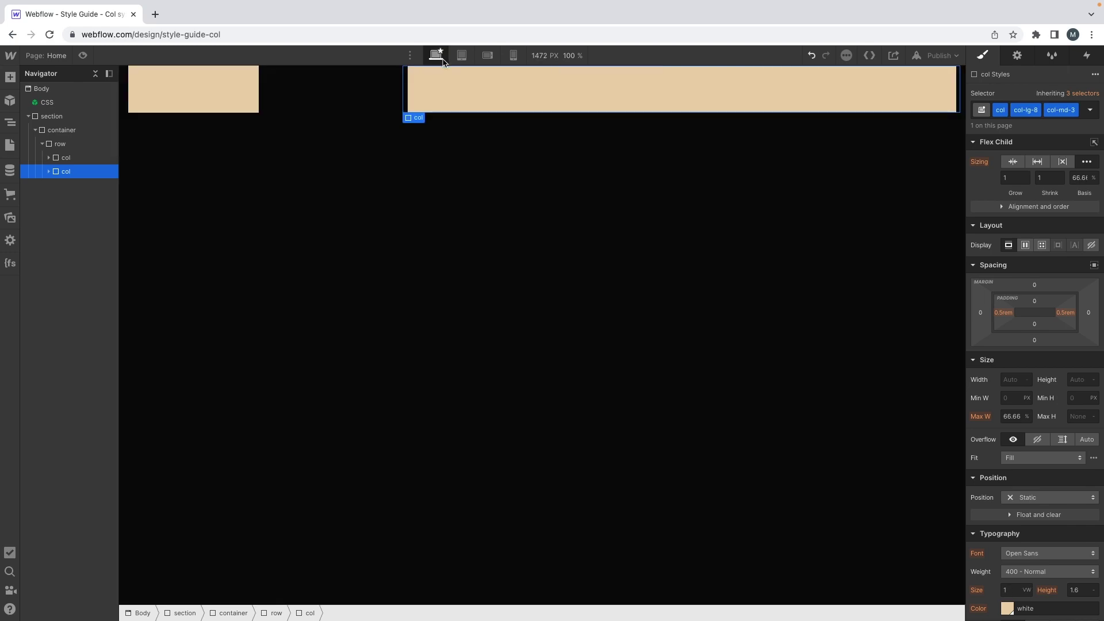
left_click(49, 56)
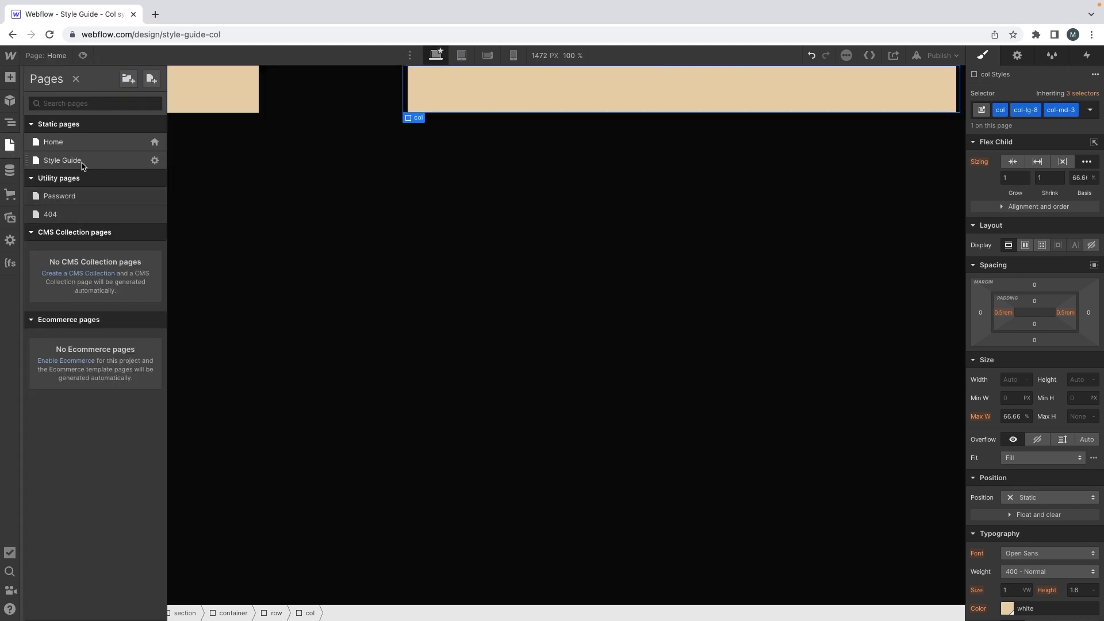
left_click(75, 160)
scroll(613, 304, "down", 20)
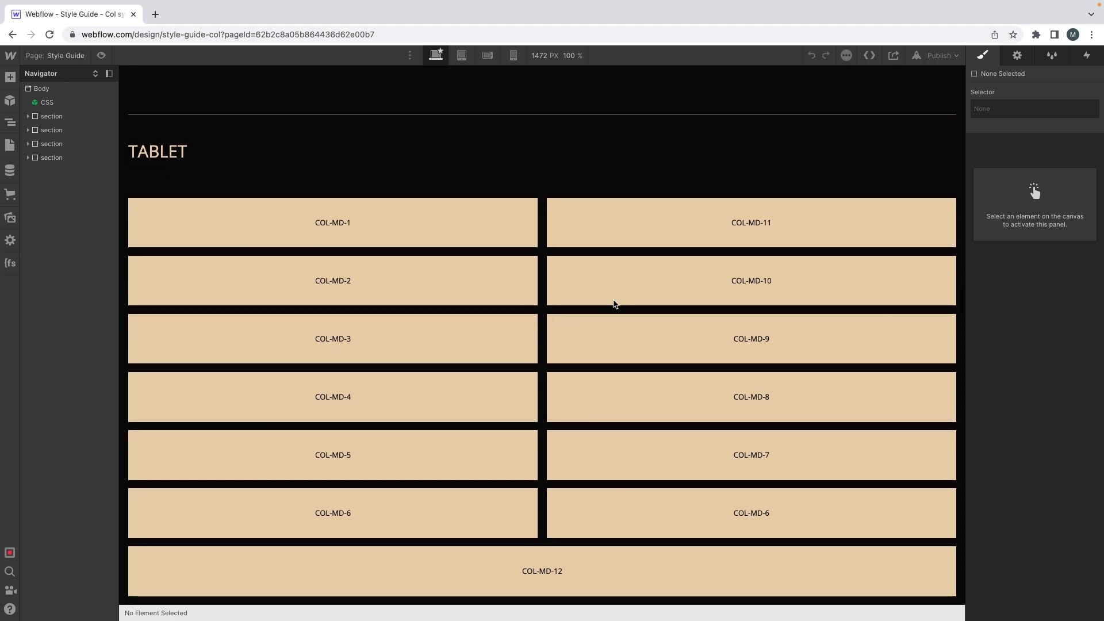
scroll(614, 304, "up", 10)
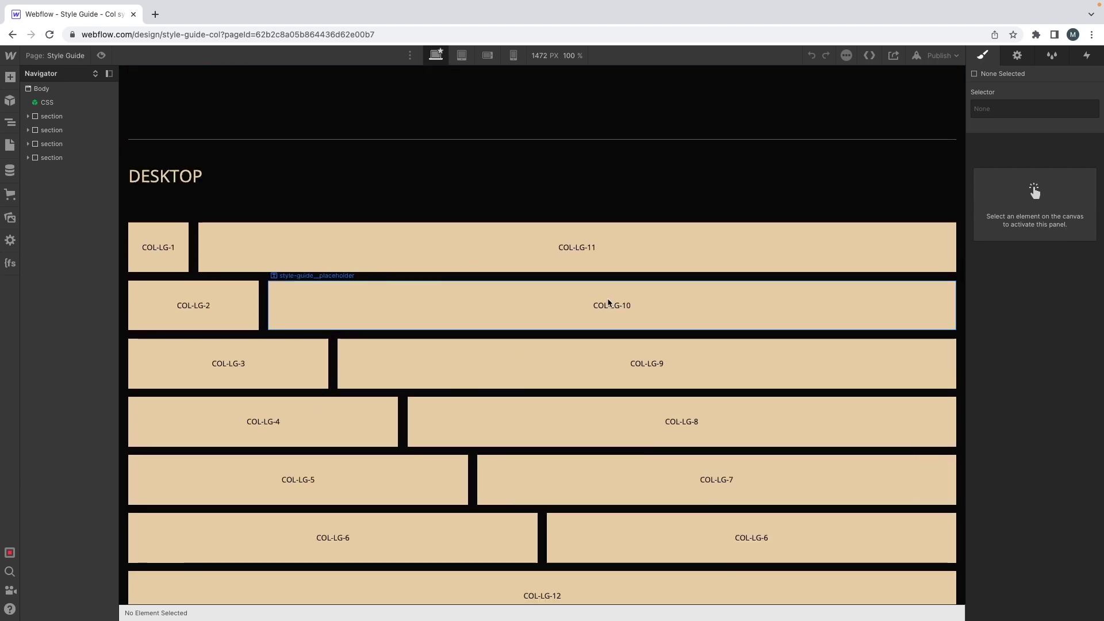
scroll(325, 241, "down", 9)
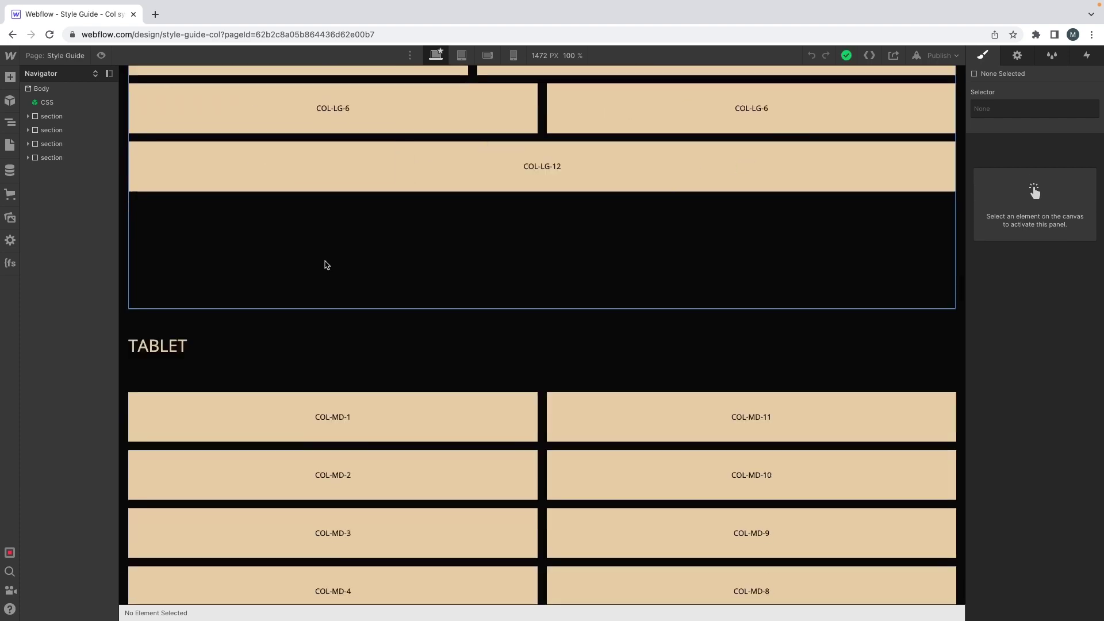
Step: Examine the Style Guide's Tablet column section, select the COL-MD-1 col, and view it at the tablet breakpoint
scroll(290, 212, "down", 2)
scroll(337, 165, "down", 2)
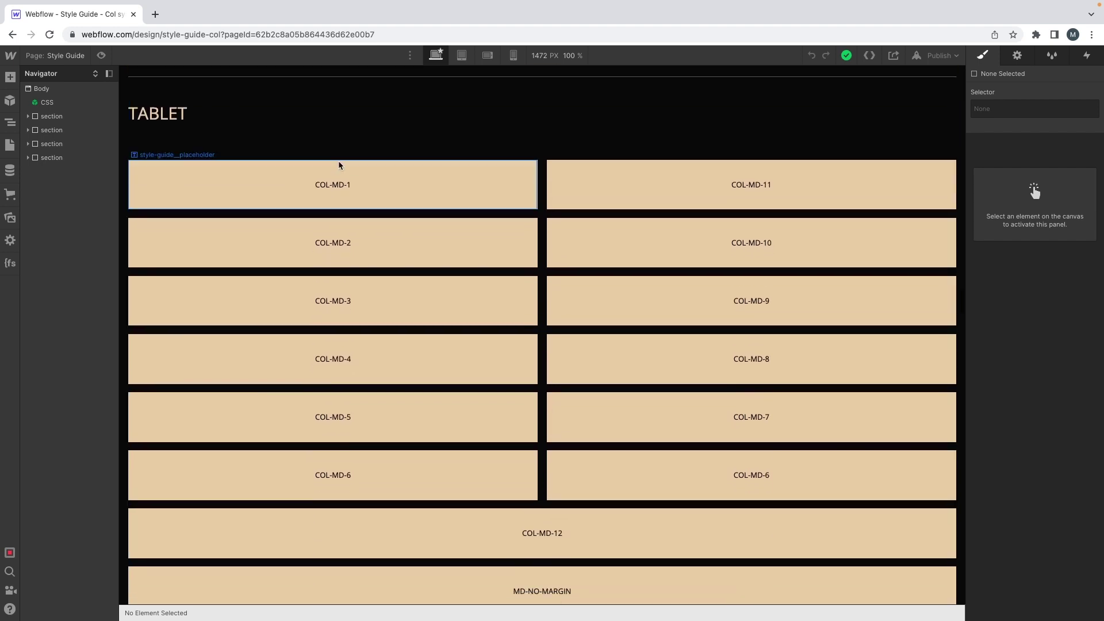
left_click(540, 160)
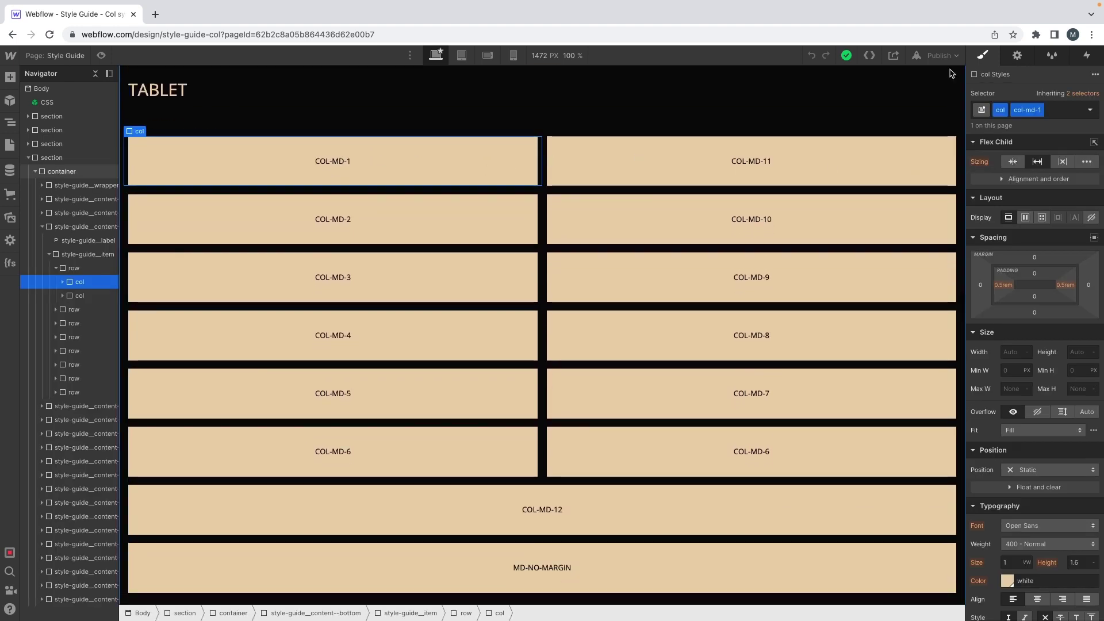
left_click(461, 55)
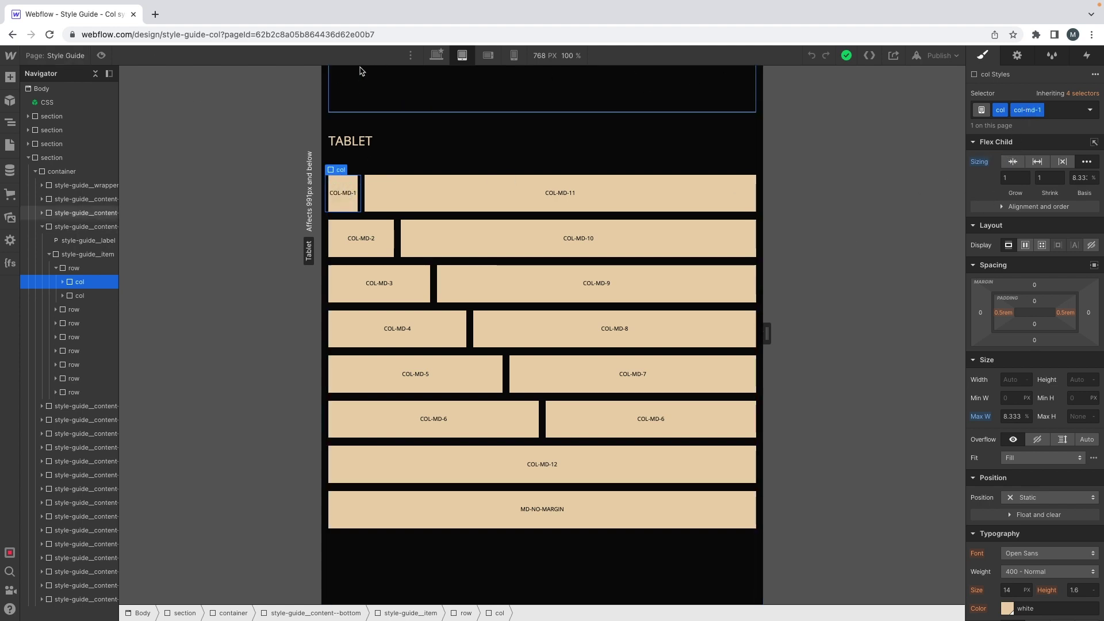
Step: Return to the Home page and switch the canvas to the mobile landscape breakpoint
left_click(53, 58)
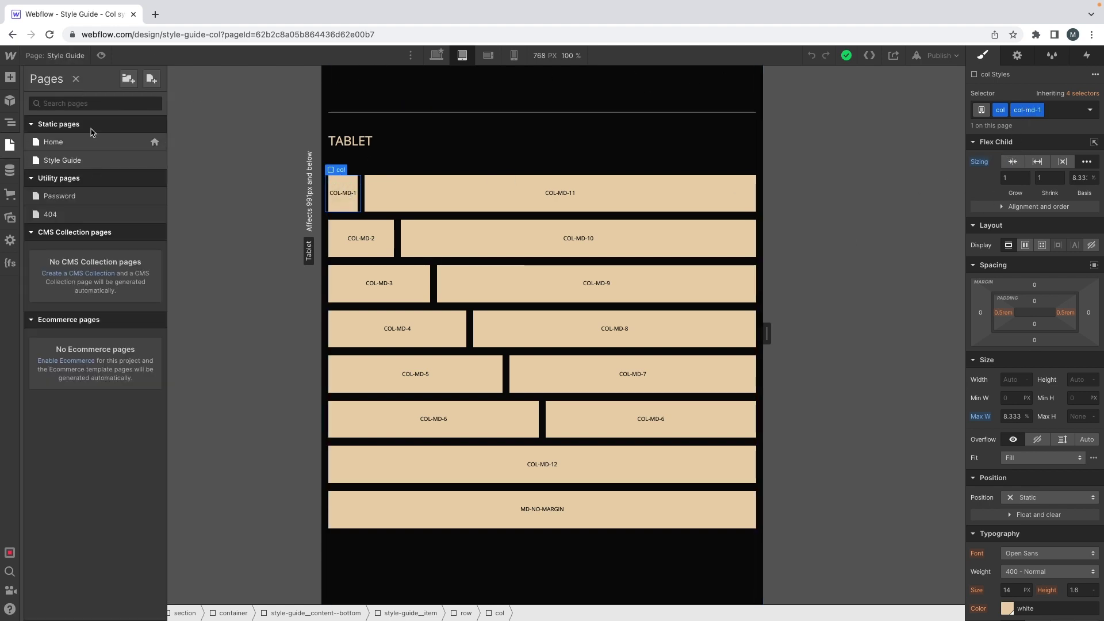
left_click(90, 141)
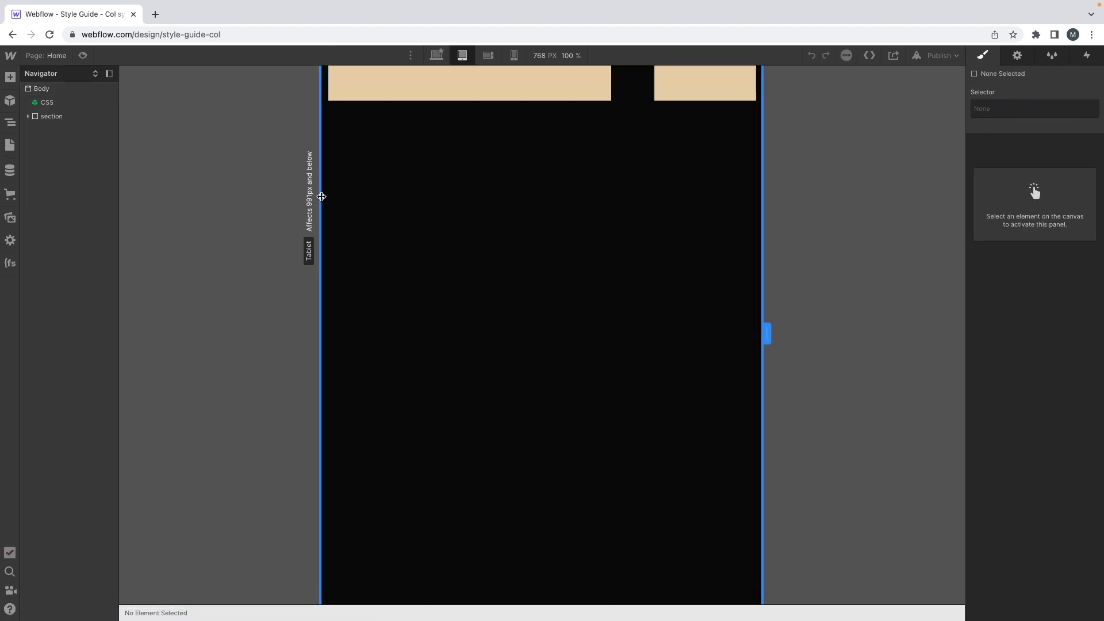
left_click(488, 55)
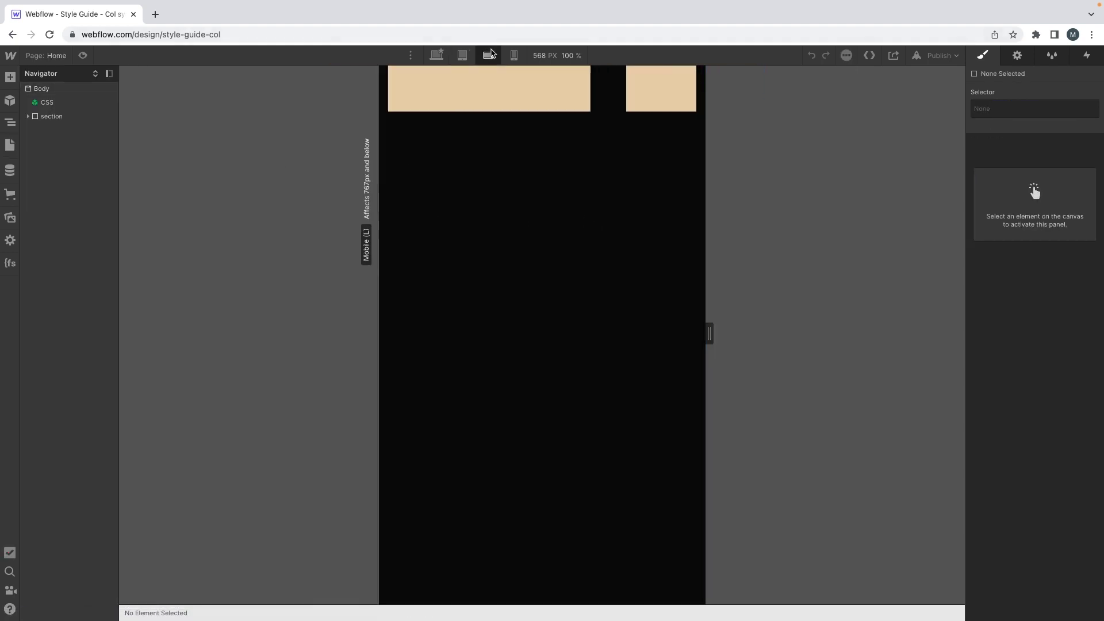
Step: Add the combo class col-sm-4 to the first col, alongside col-lg-2 and col-md-8
left_click(1017, 56)
left_click(586, 101)
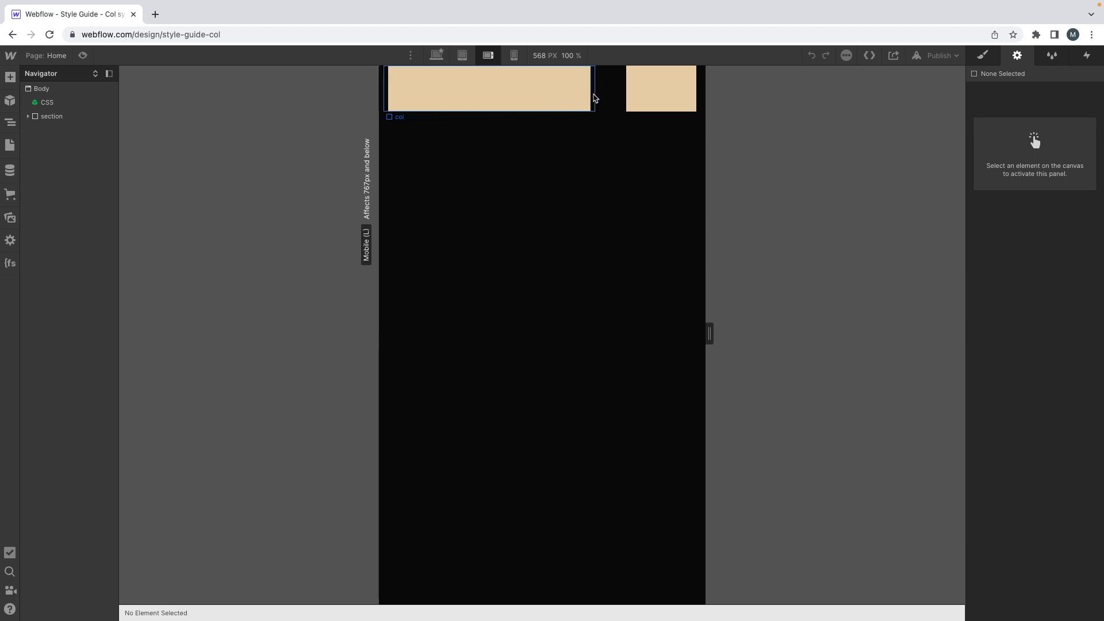
left_click(982, 55)
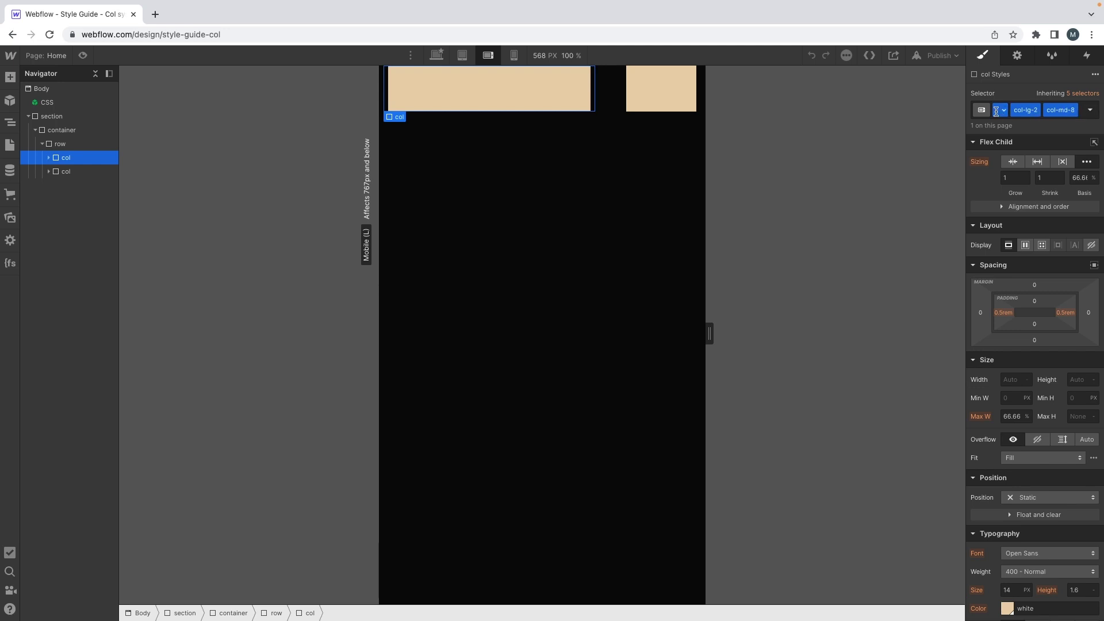
left_click(1085, 120)
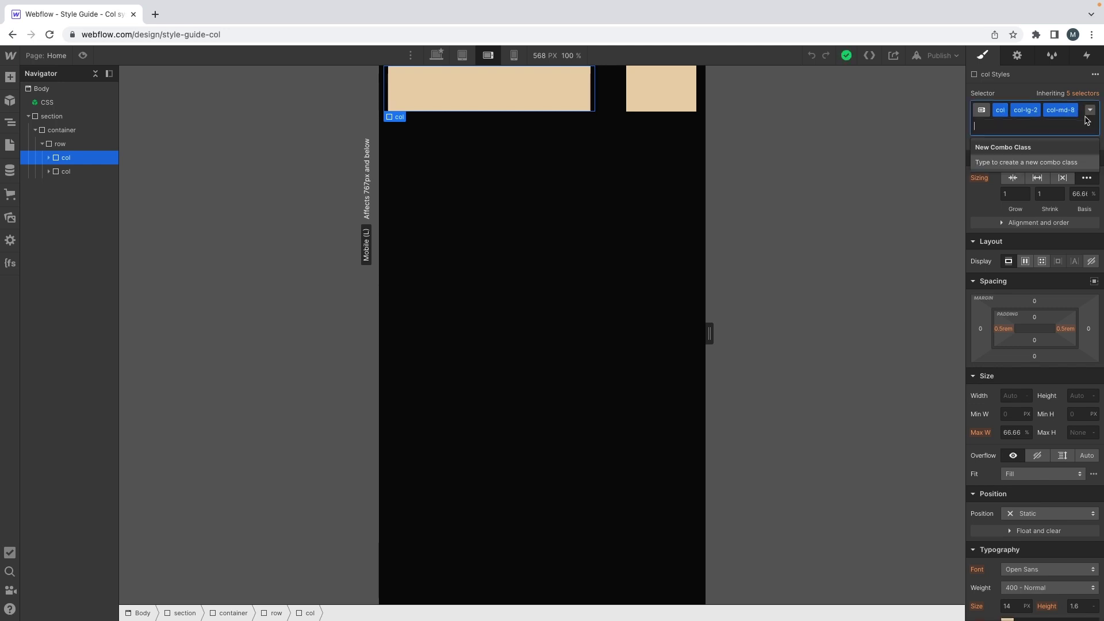
type("col-")
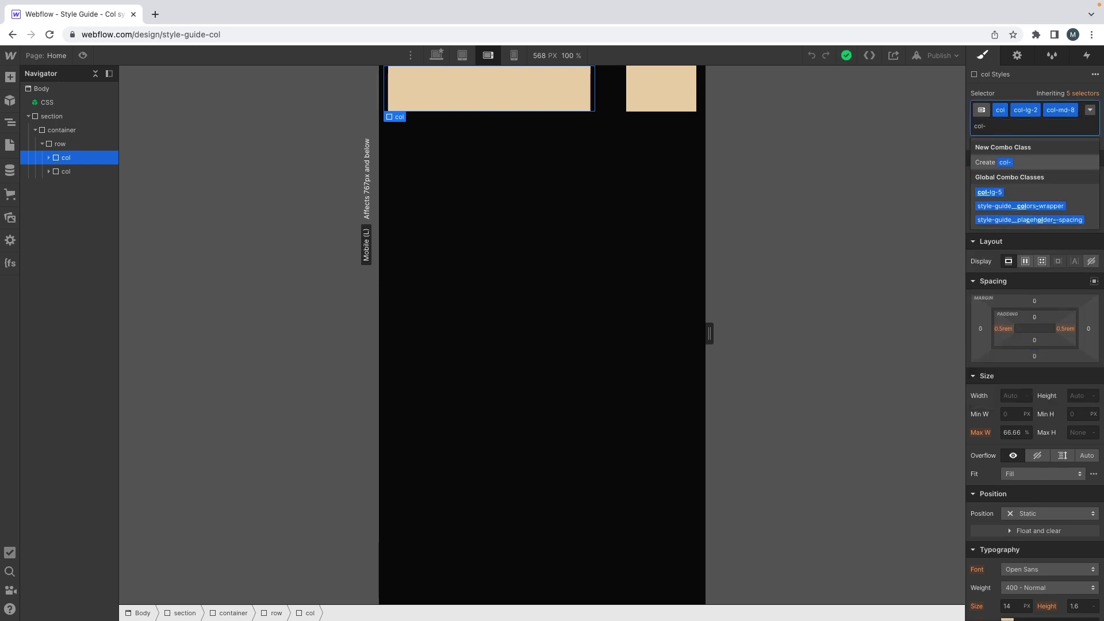
type("sm")
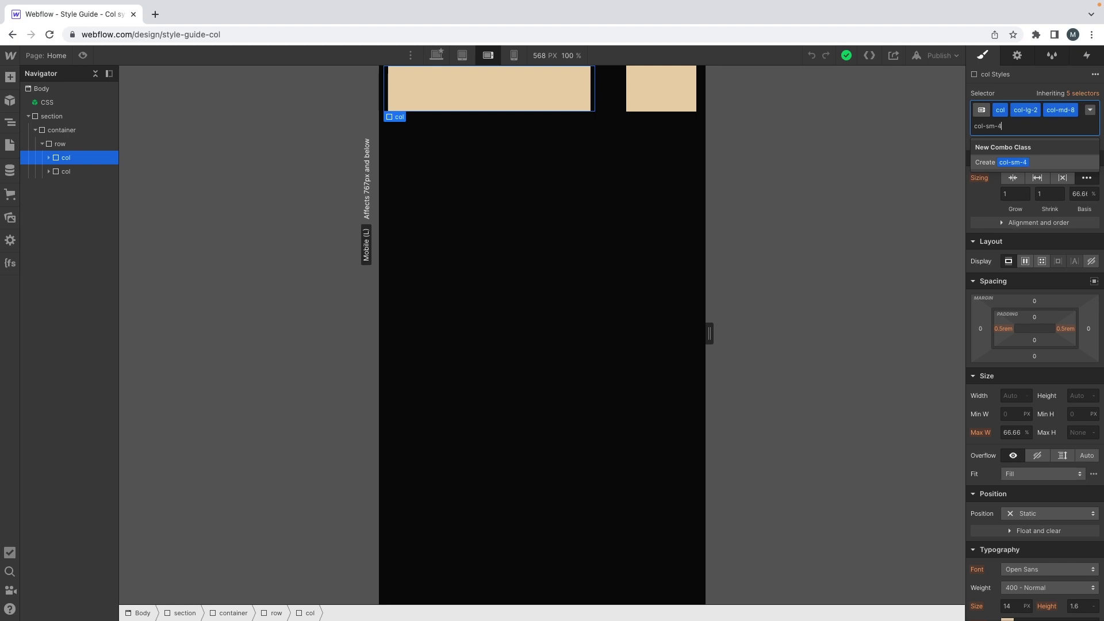
type("-4")
key("Return")
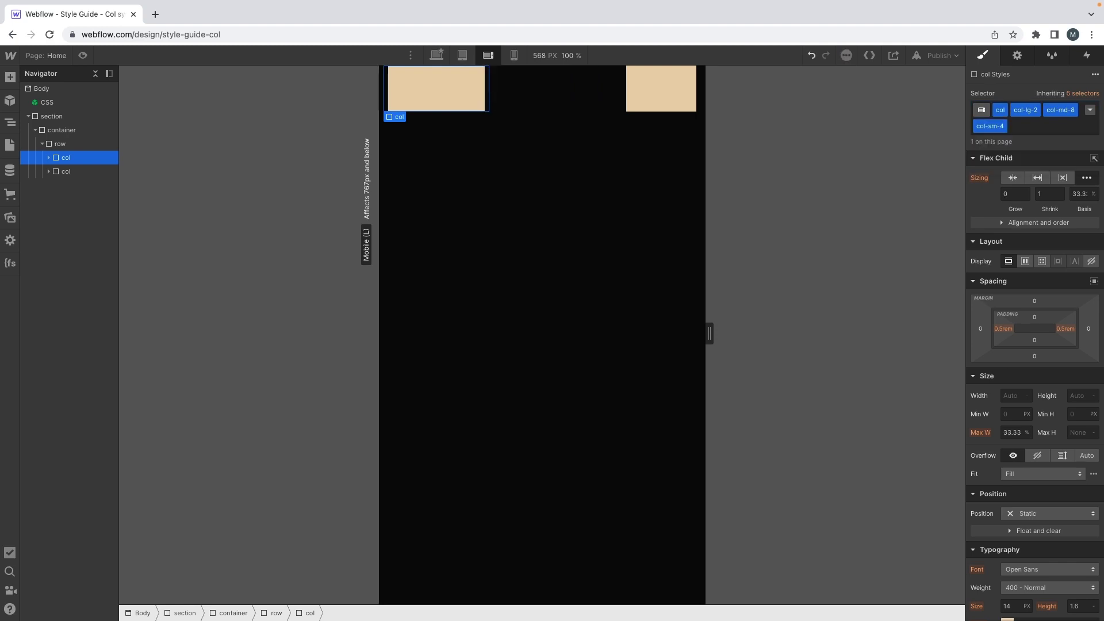
Step: Add the combo class col-sm-6 to the second col, alongside col-lg-8 and col-md-3
left_click(88, 171)
key("ctrl+Return")
type("col-sm-")
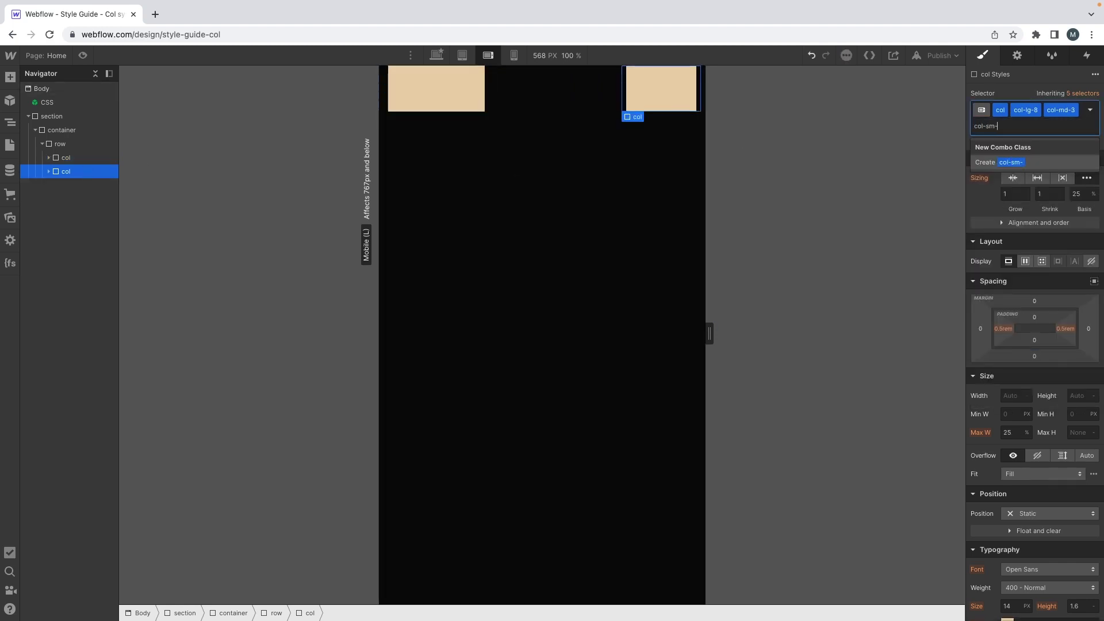
type("6")
key("Return")
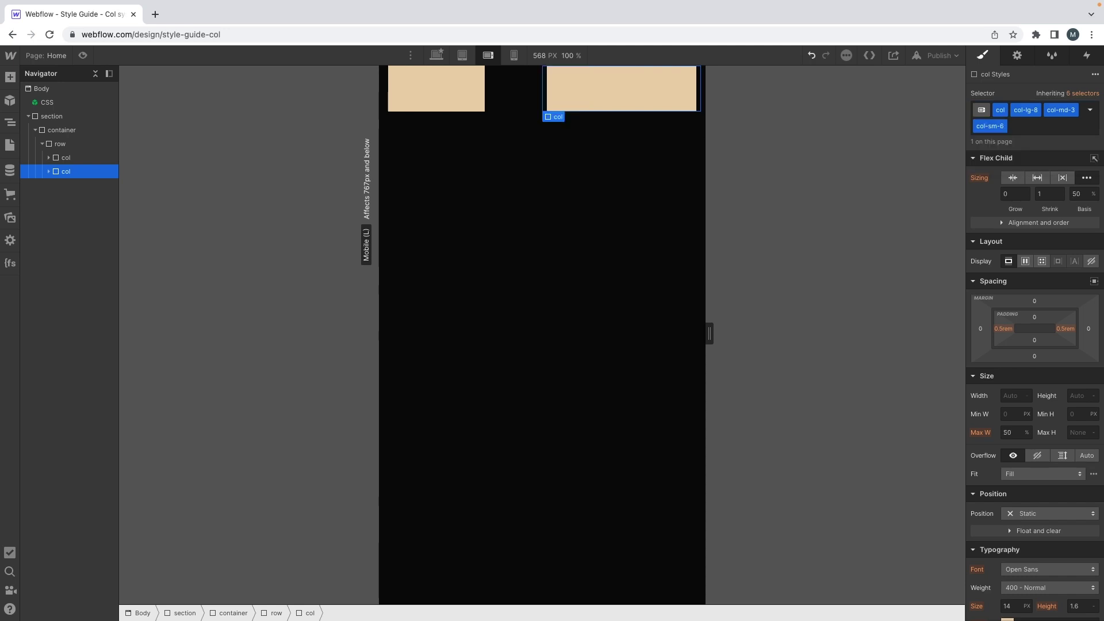
Step: Add the combo class col-xs-6 to the second col, alongside col-sm-6
key("ctrl+Return")
type("col-xs")
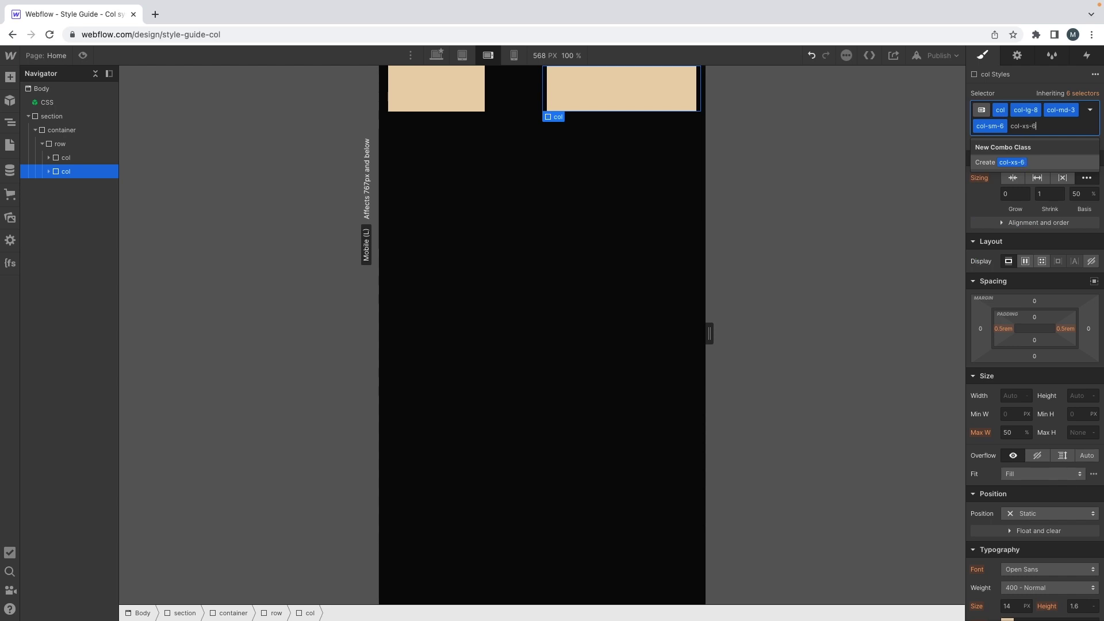
type("-6")
key("Return")
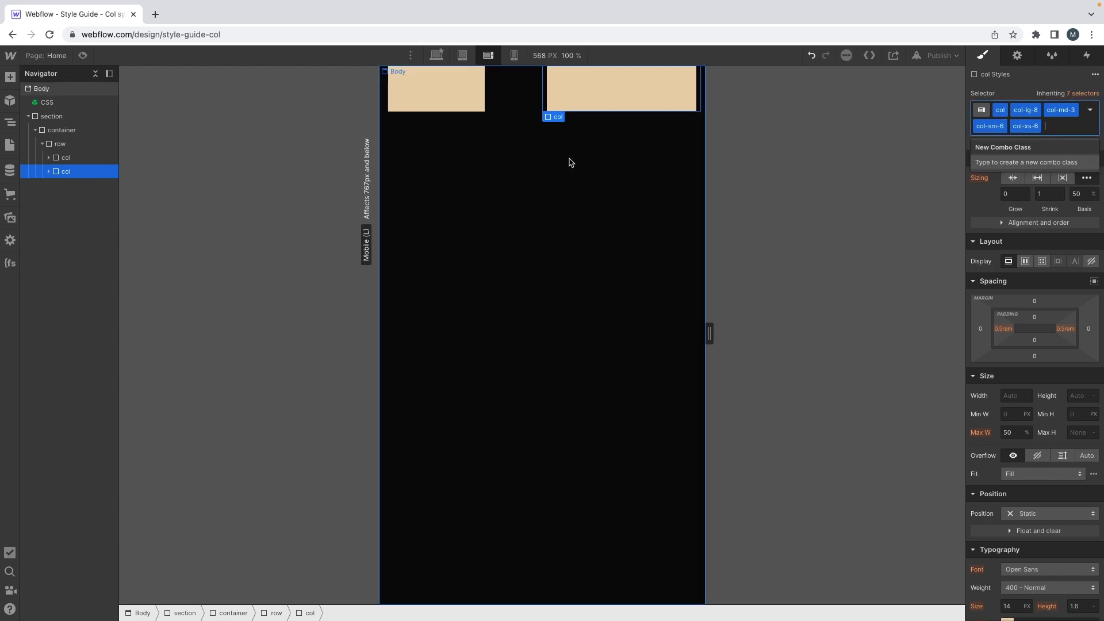
Step: Replace the second col's col-xs-6 combo class with col-xs-5
key("BackSpace")
type("col-")
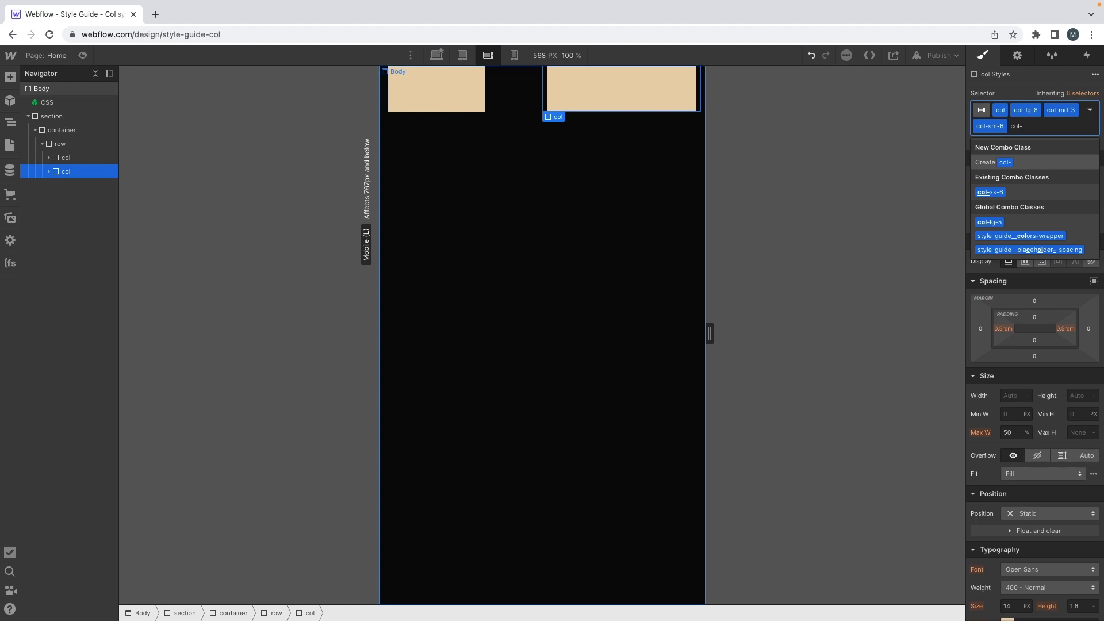
type("xs-5")
key("Return")
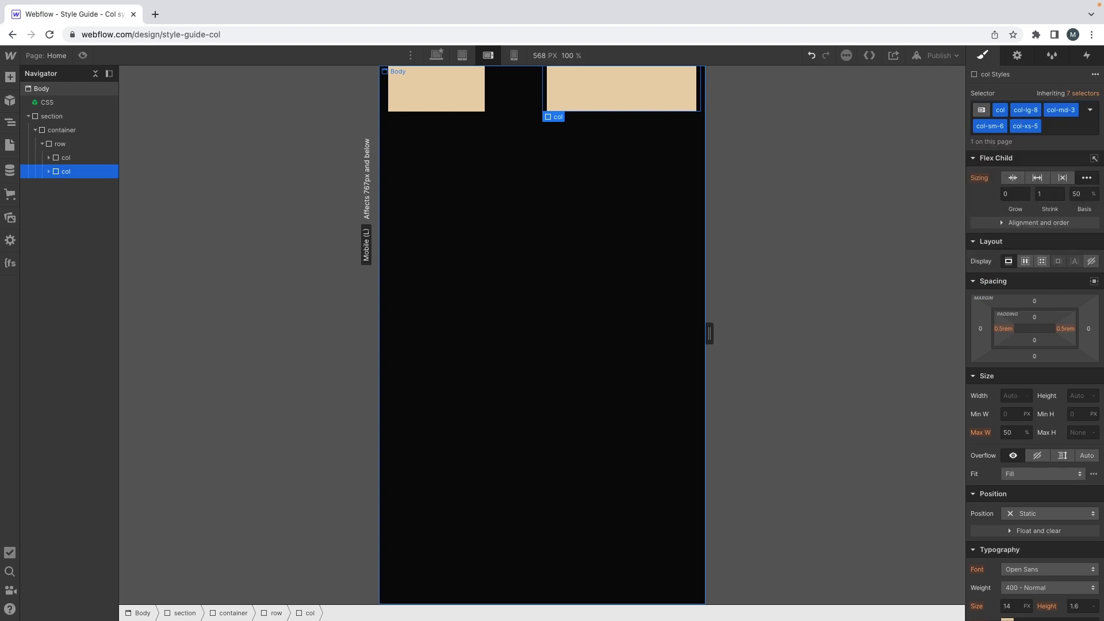
Step: At the mobile portrait breakpoint, add the combo class col-xs-7 to the first col, alongside col-sm-4
left_click(517, 58)
left_click(86, 159)
key("ctrl+Return")
type("c")
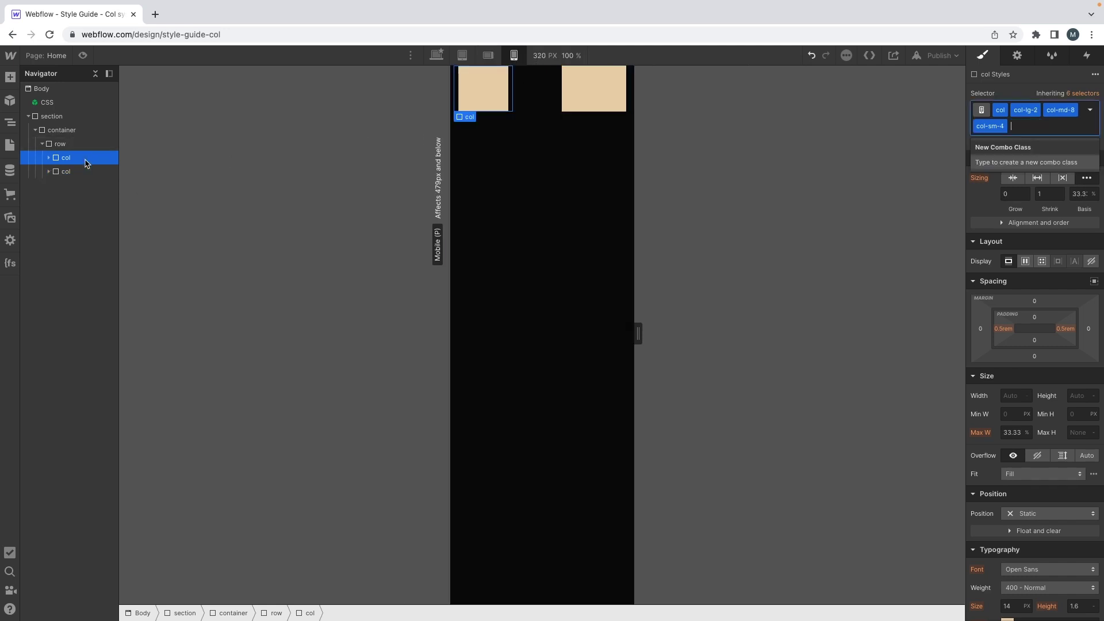
type("ol-xs-7")
key("Return")
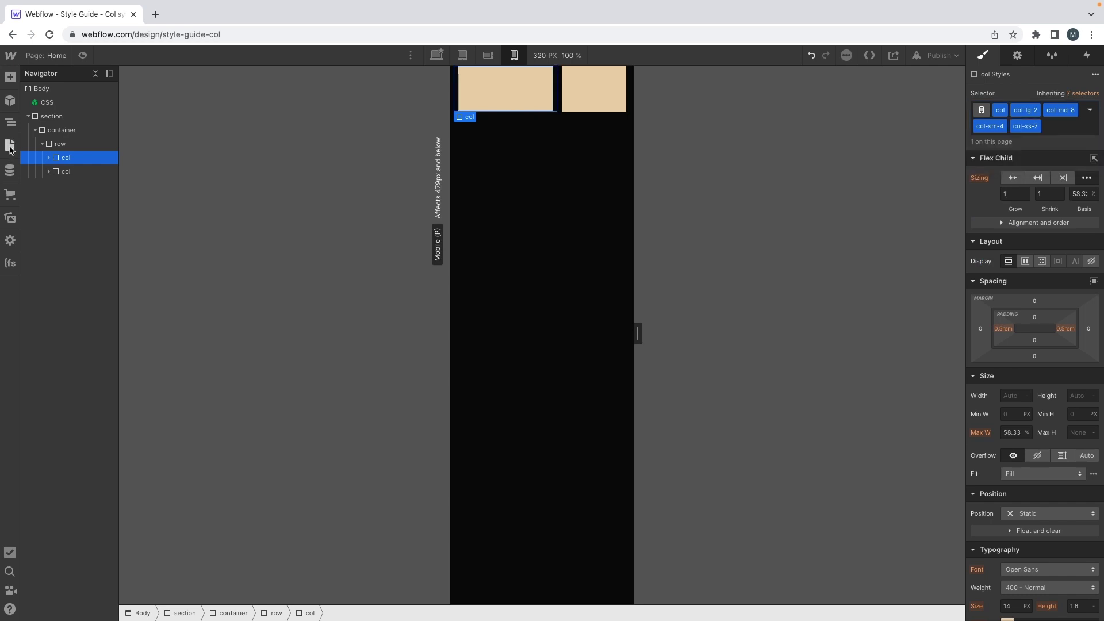
Step: Return to the desktop breakpoint, and switch to Adobe XD to review the 1440px, 991px and 375px artboards of the style guide design
left_click(438, 57)
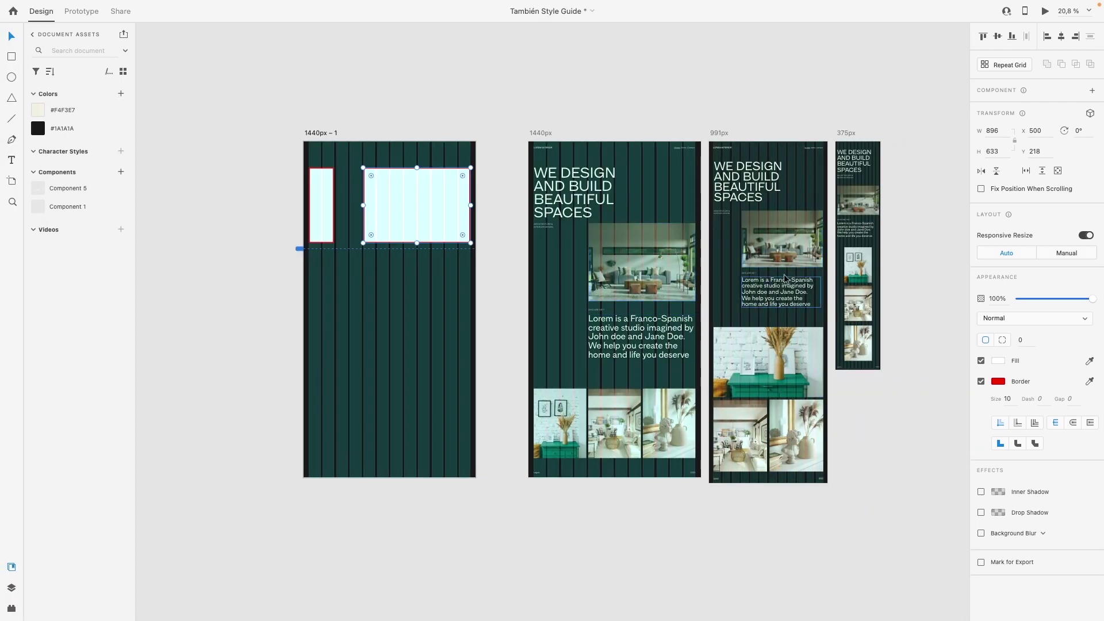
scroll(785, 278, "right", 3)
scroll(785, 278, "left", 1)
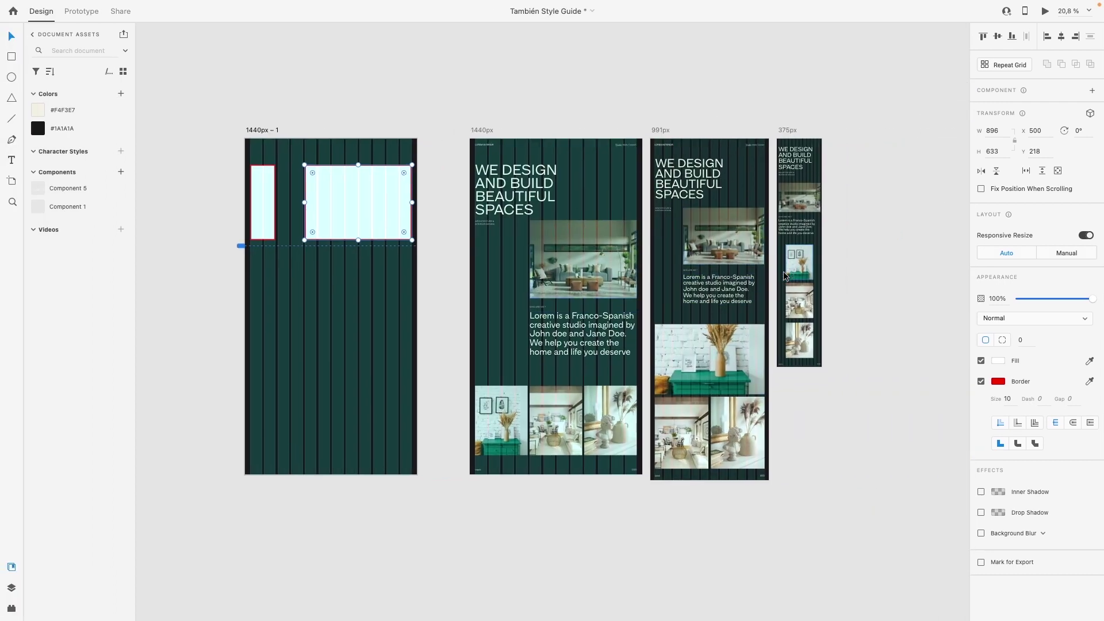